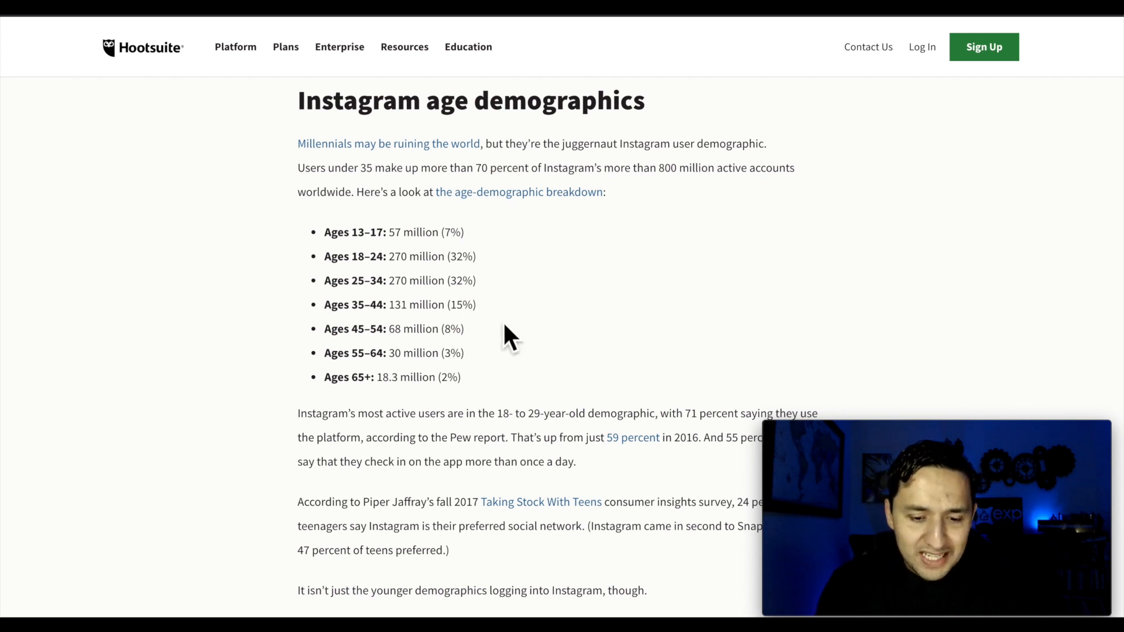
- Review the Instagram age brackets from 25–34 up to 65+ in the demographics article, and switch to Facebook Ads Manager
left_click_drag(473, 384, 370, 293)
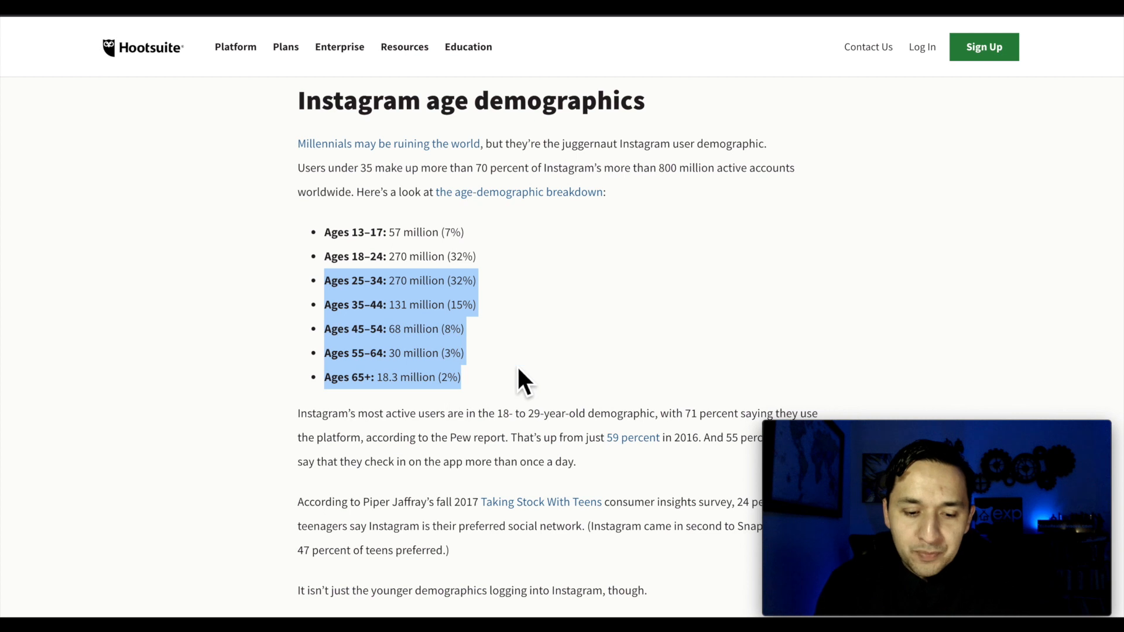
left_click(492, 377)
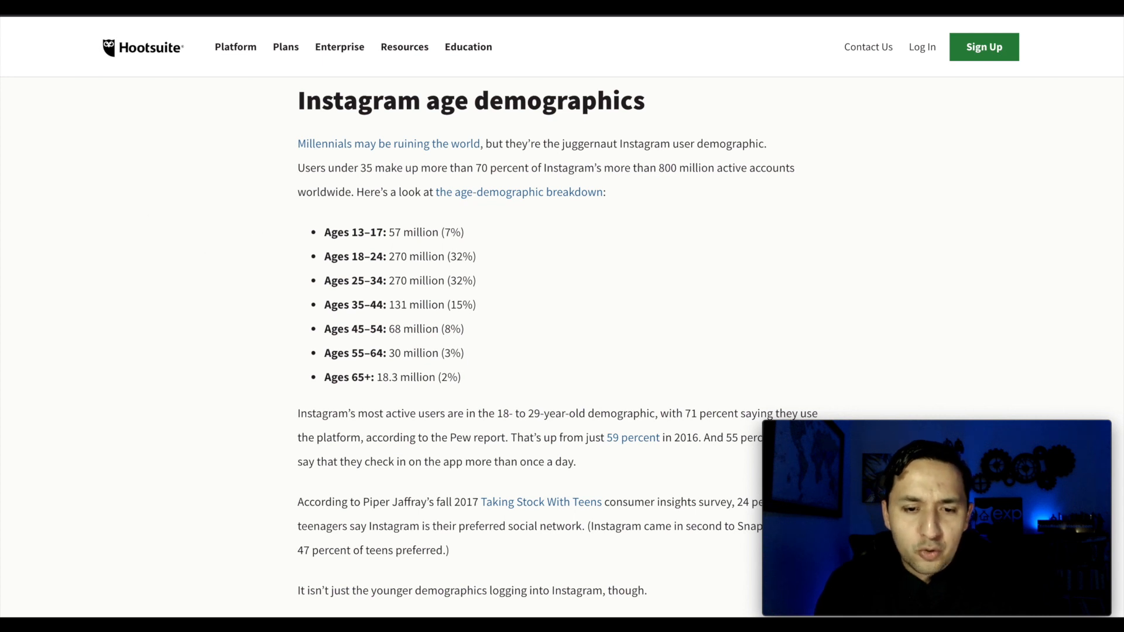
key("ctrl+Tab")
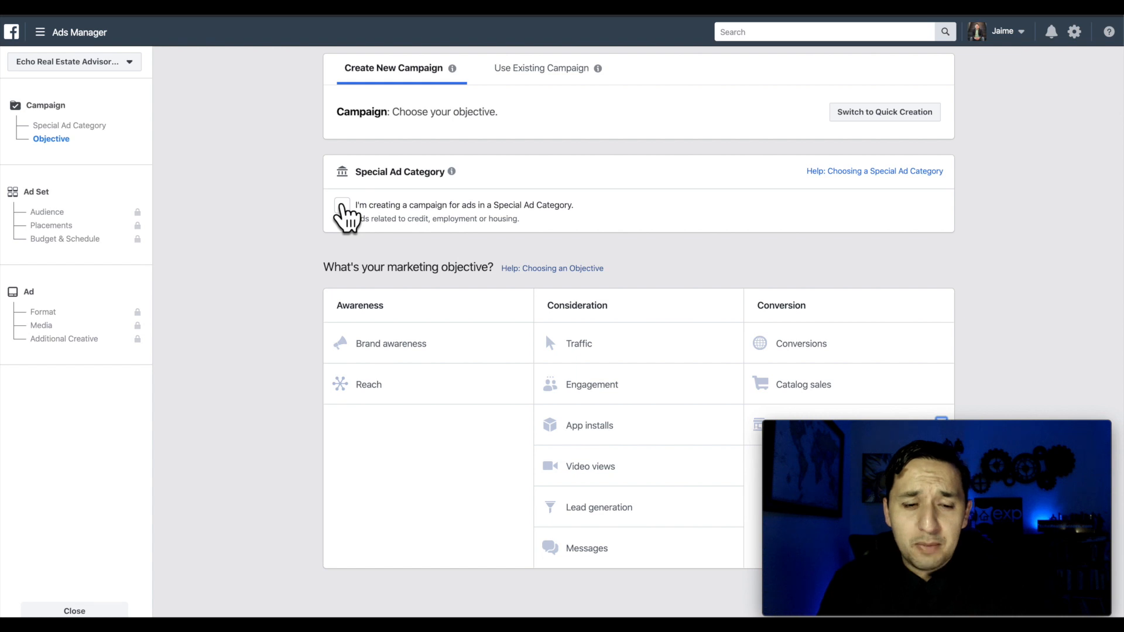
left_click(342, 205)
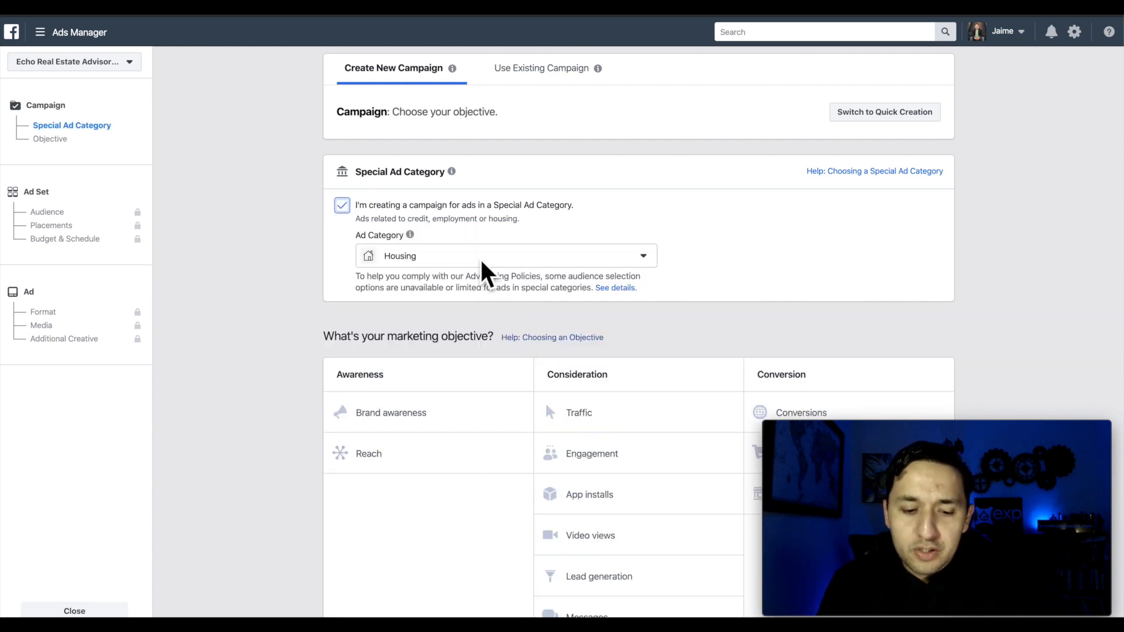
left_click(342, 206)
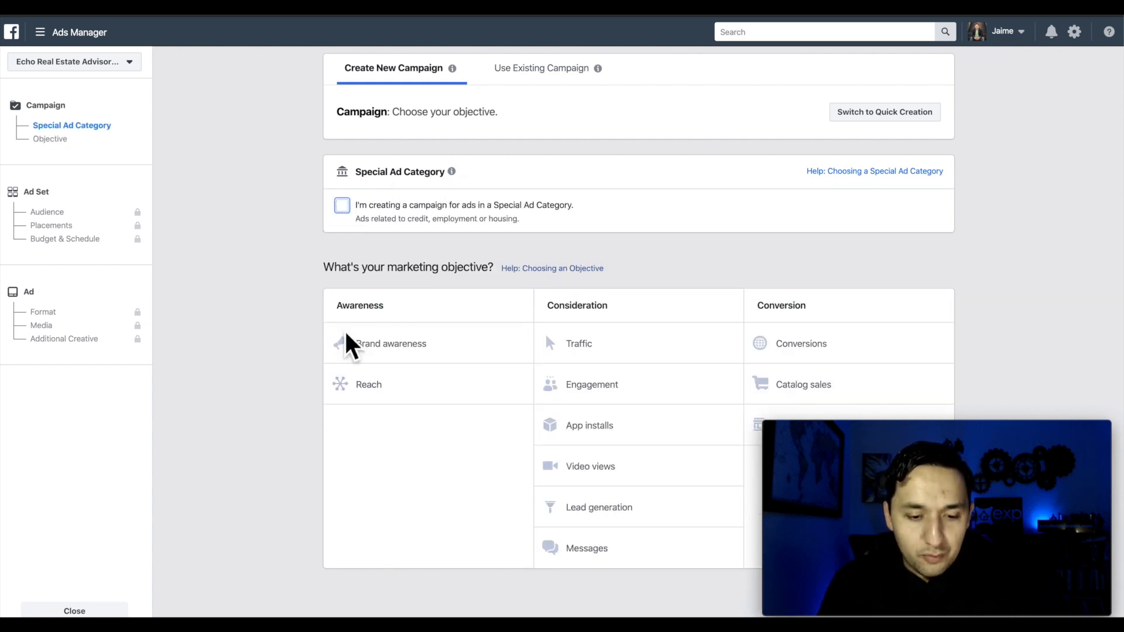
left_click(290, 269)
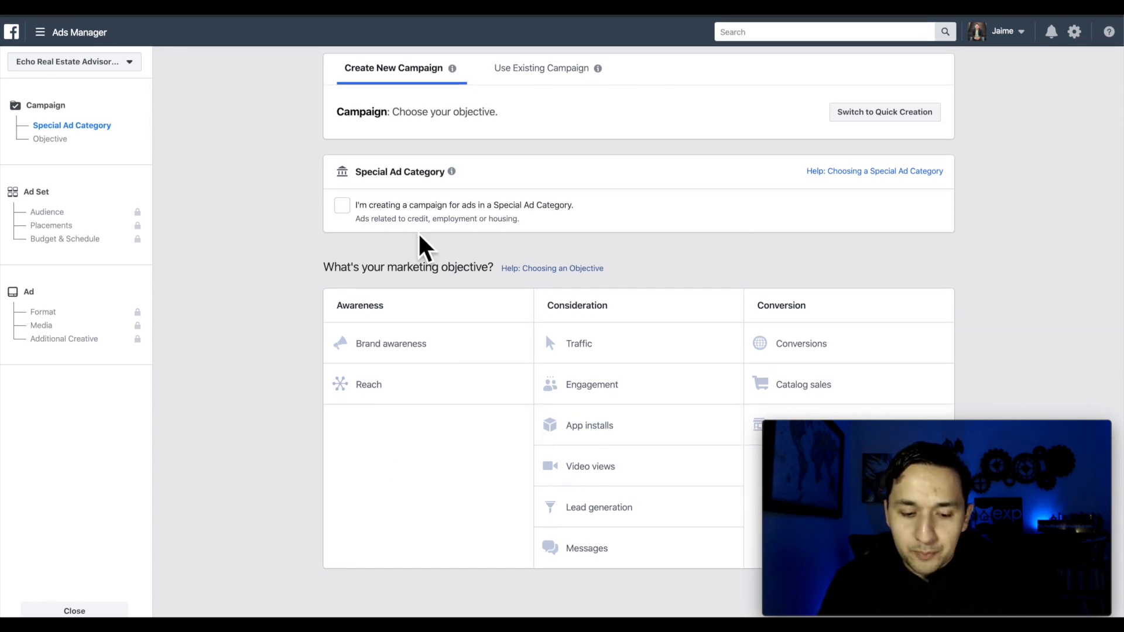
- Consult the help on choosing an objective and read the Awareness and Consideration descriptions
left_click(580, 269)
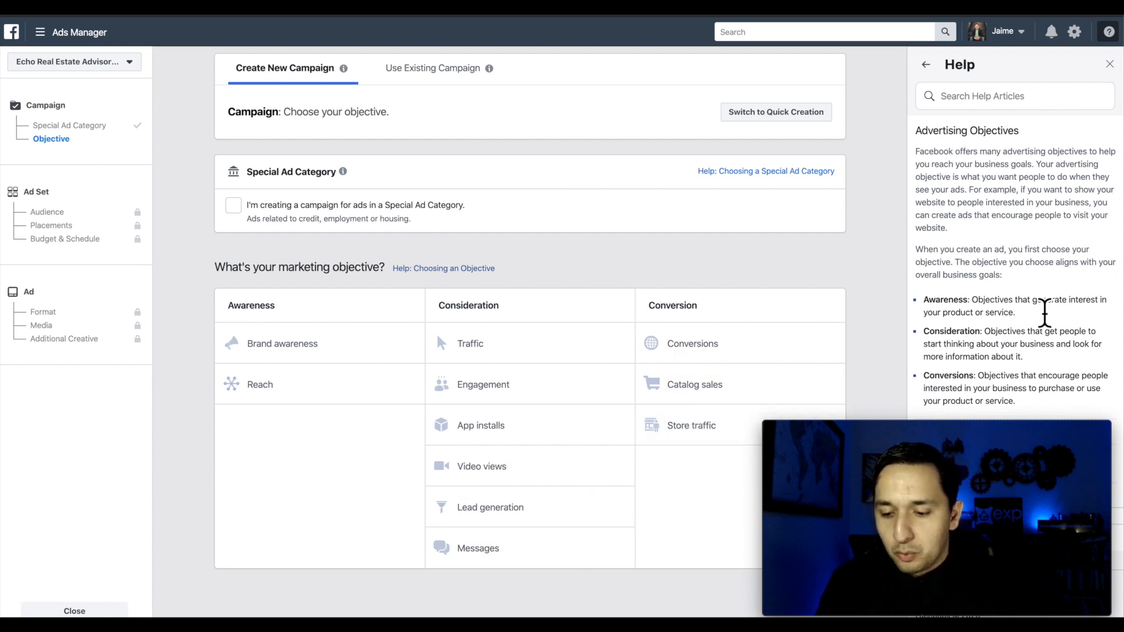
left_click(1042, 310)
left_click(1044, 311)
left_click_drag(1039, 305, 1077, 305)
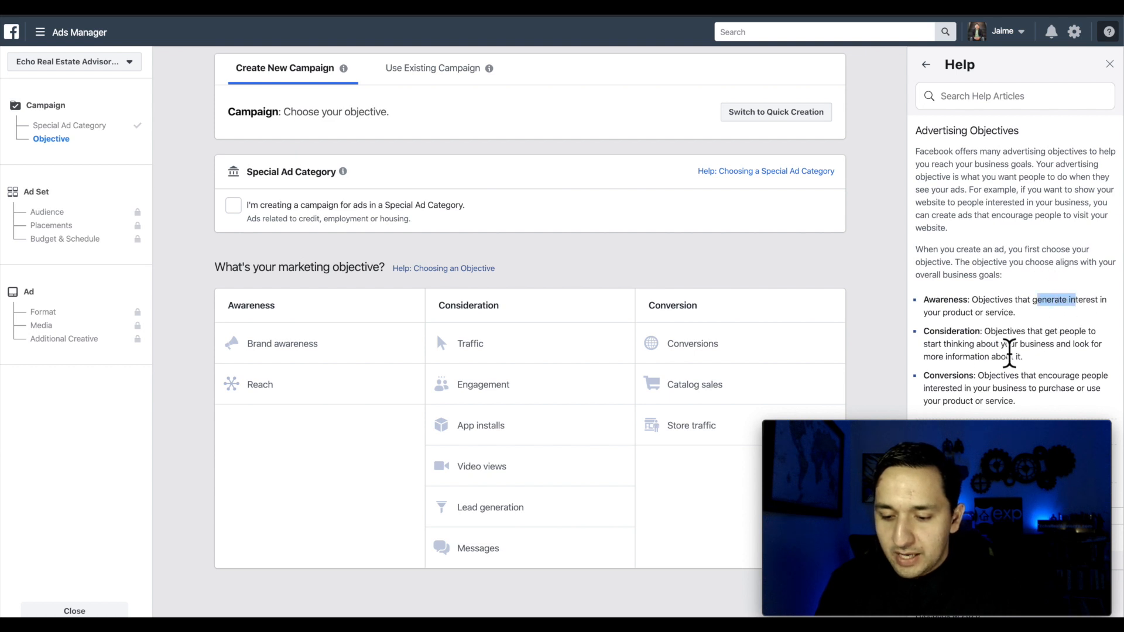
left_click_drag(925, 346, 1055, 350)
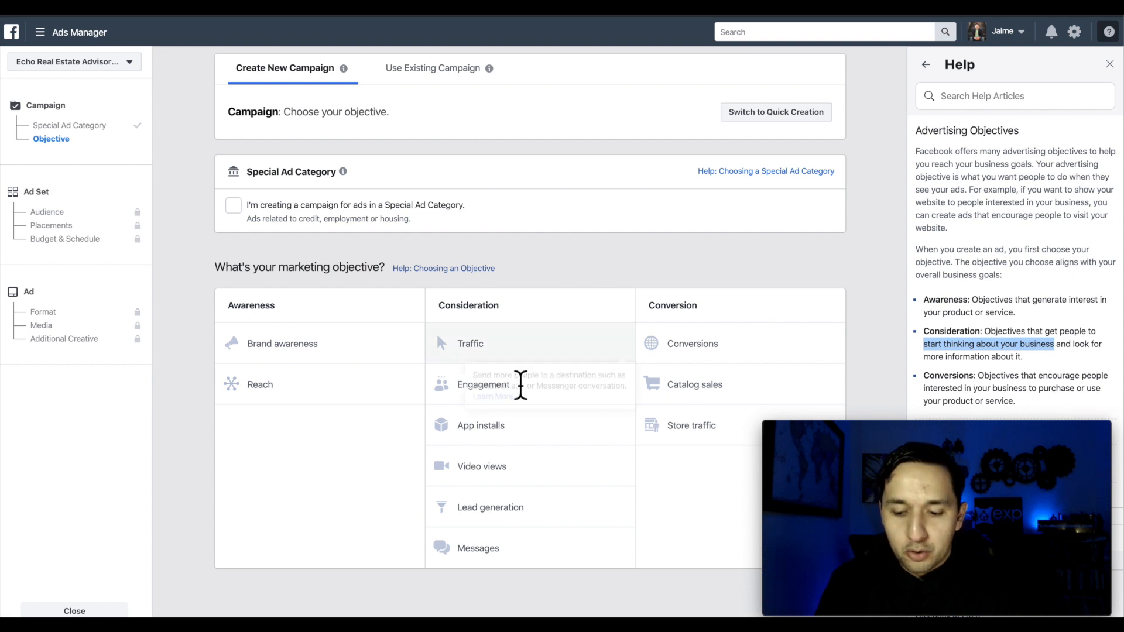
mouse_move(519, 382)
left_click(369, 469)
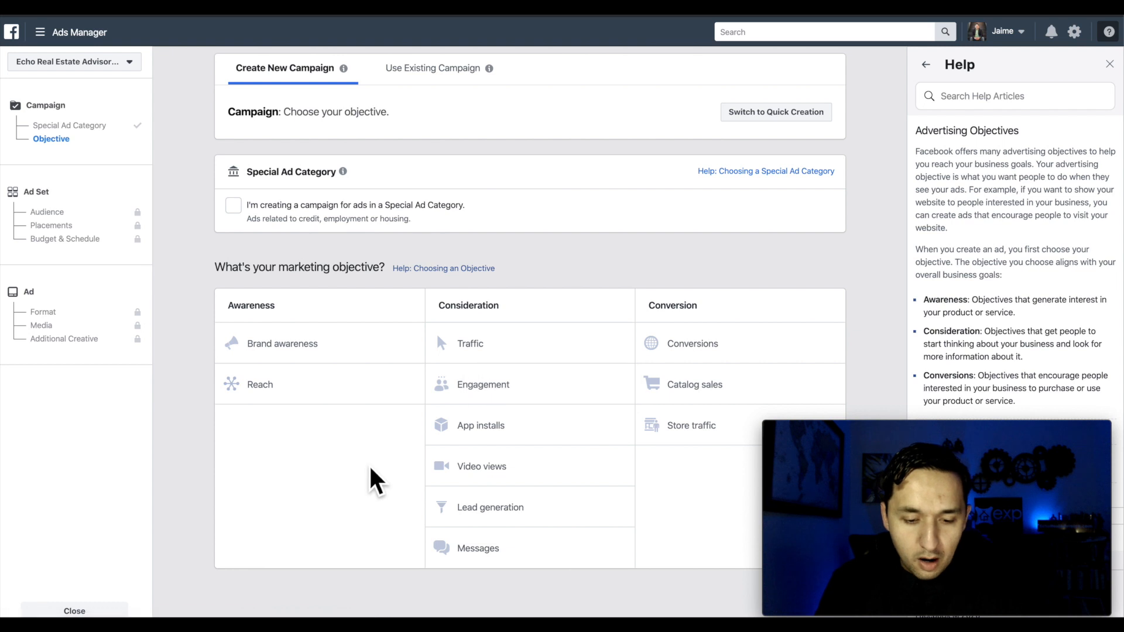
- Choose Traffic as the campaign's marketing objective and continue to the ad set setup
left_click(463, 346)
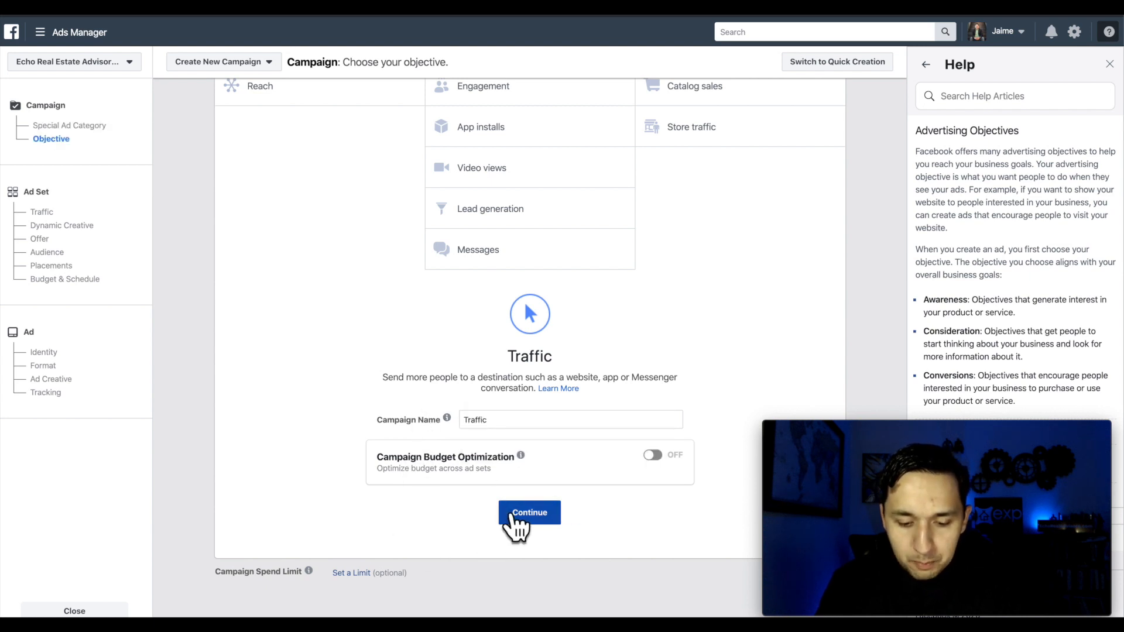
left_click(512, 515)
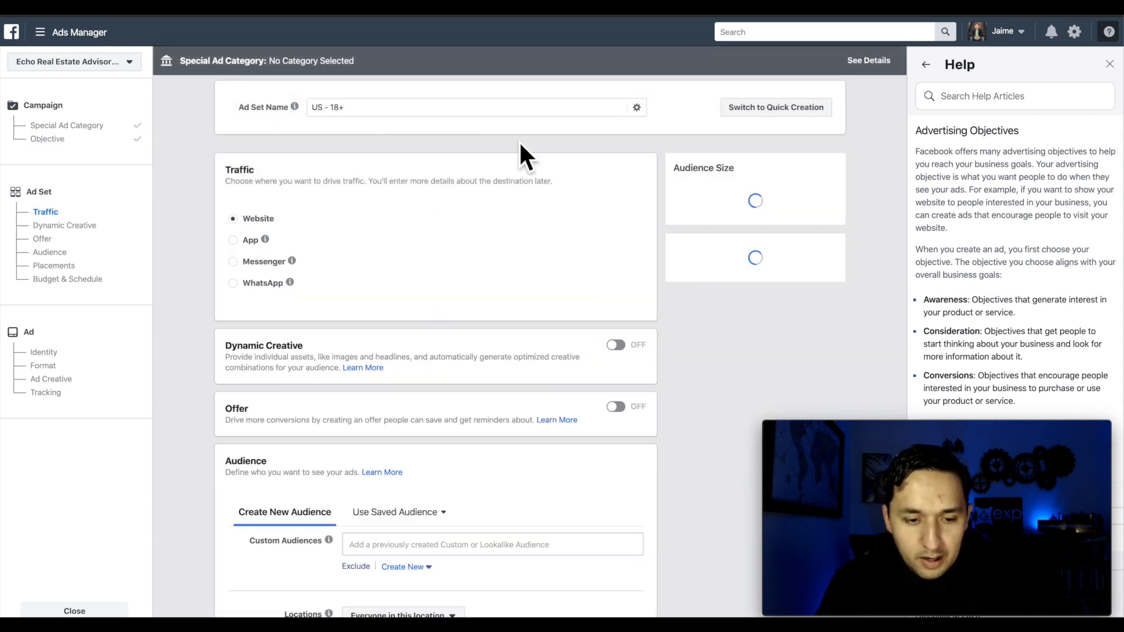
- Examine the ad set's traffic destination, dynamic creative, offer, audience and detailed targeting options
scroll(359, 287, "down", 2)
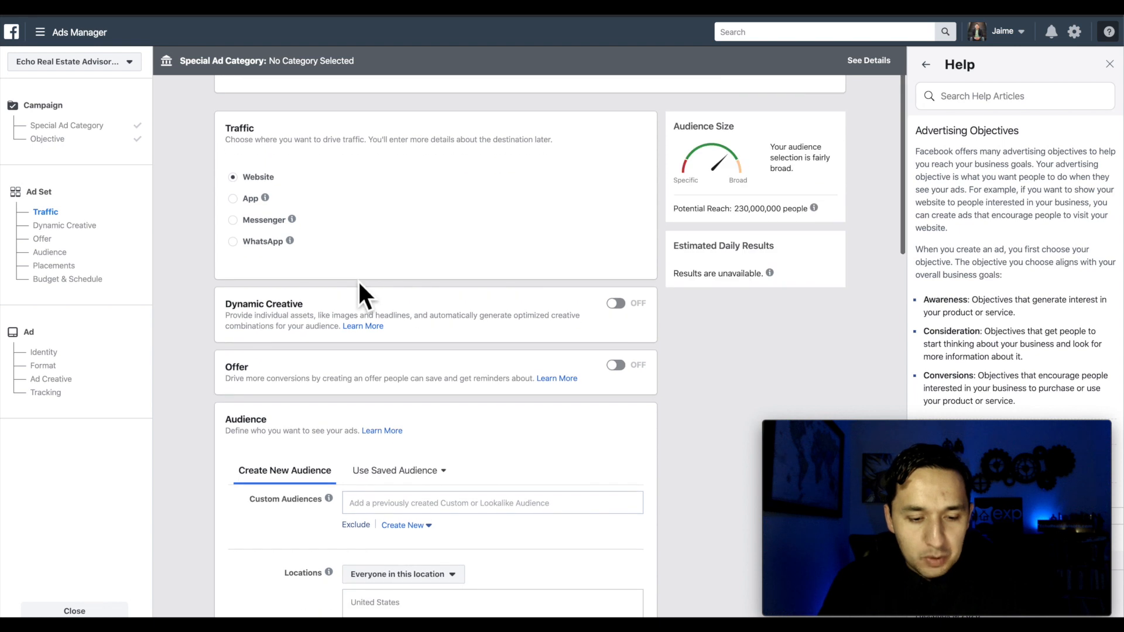
scroll(358, 287, "up", 1)
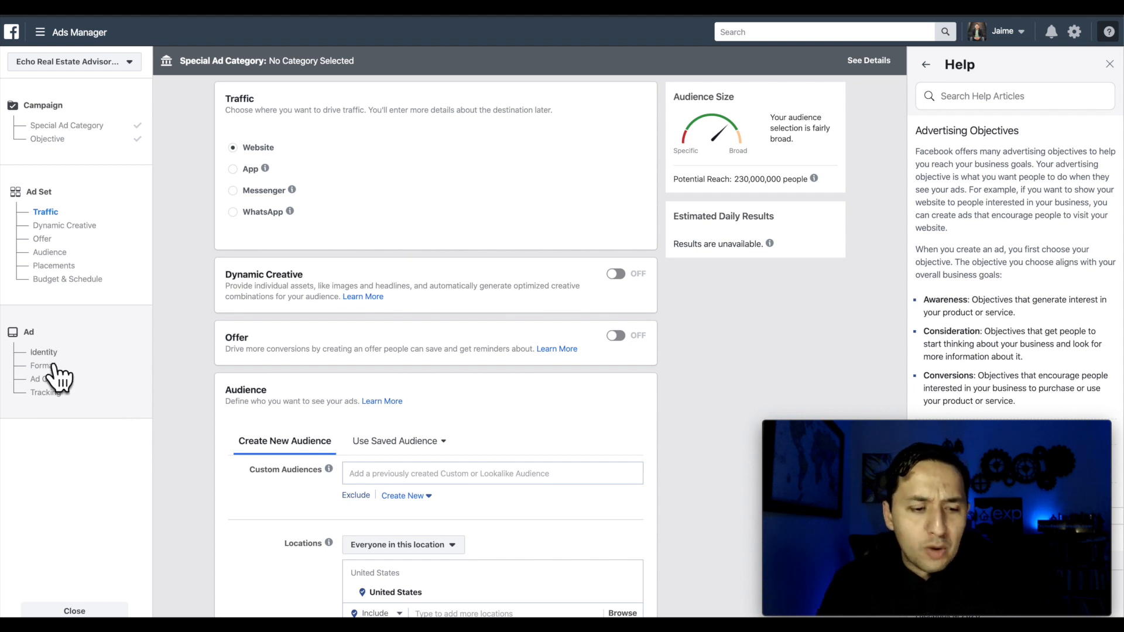
mouse_move(337, 175)
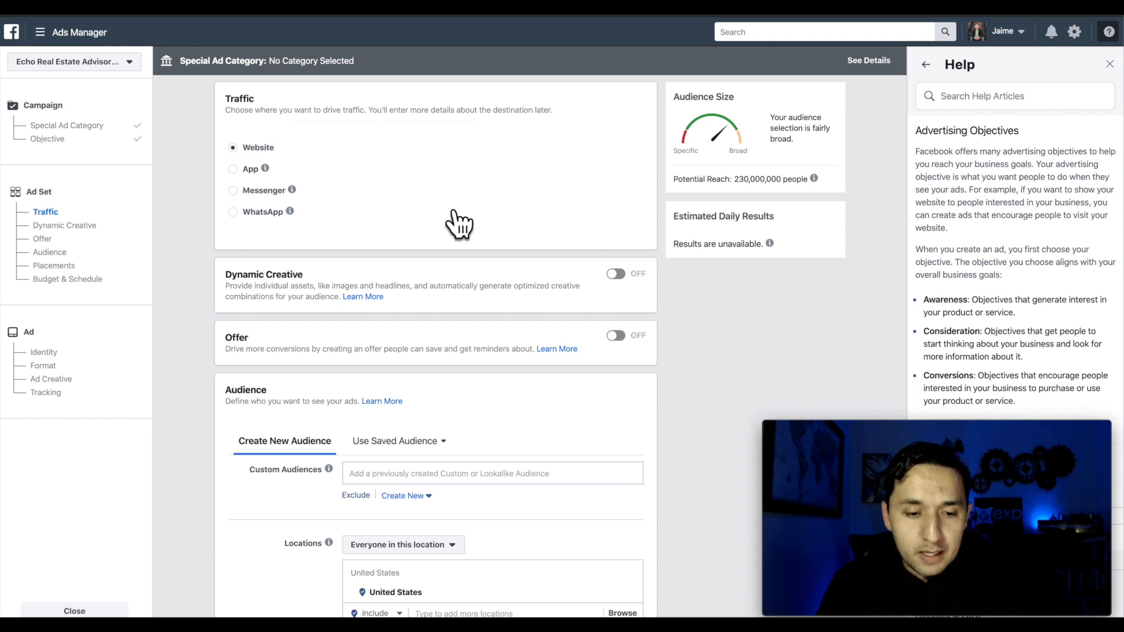
scroll(398, 136, "up", 3)
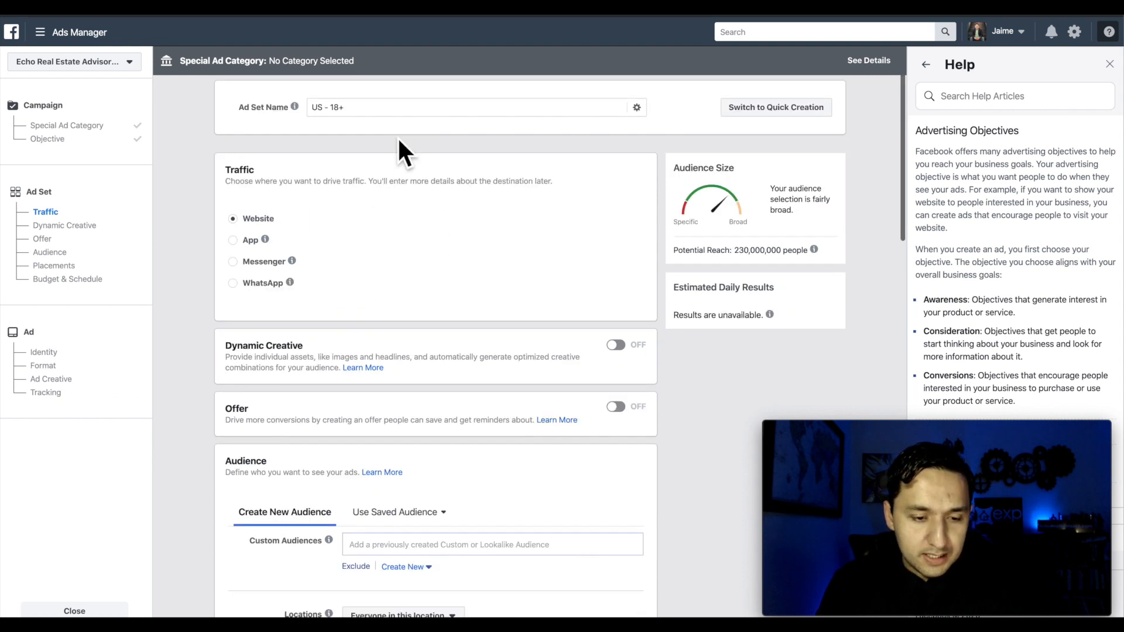
scroll(398, 136, "down", 2)
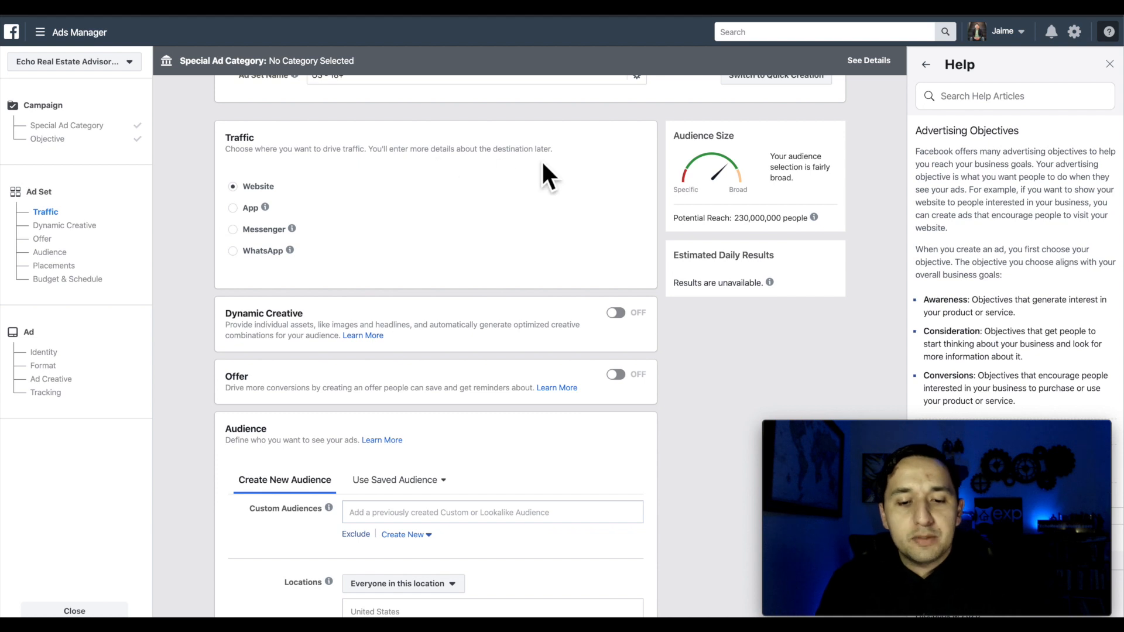
double_click(234, 139)
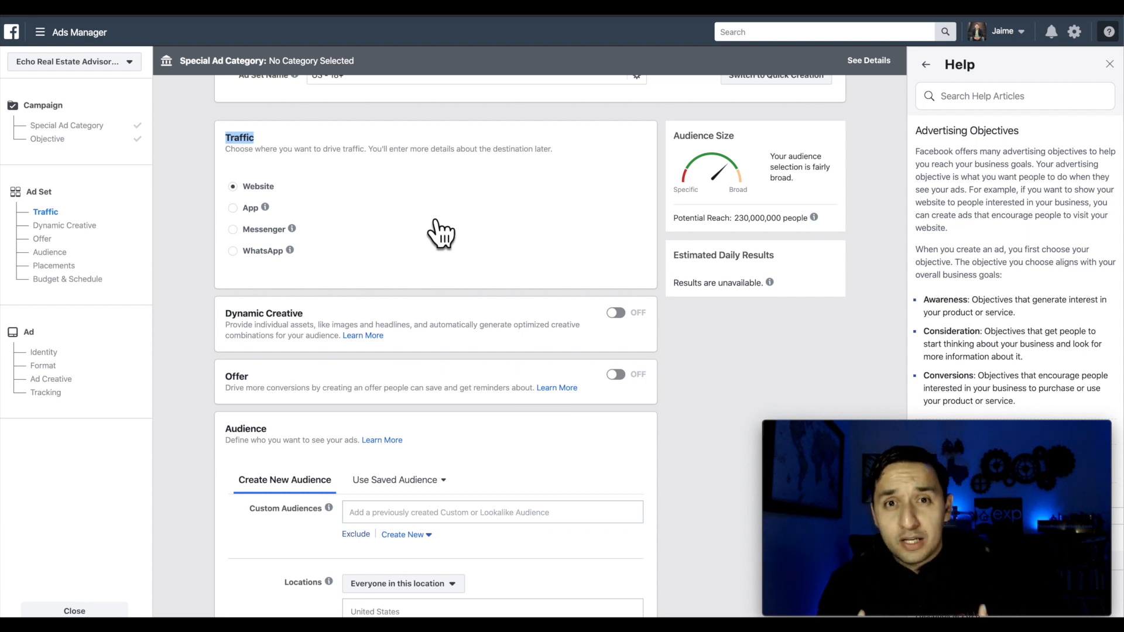
scroll(436, 223, "down", 2)
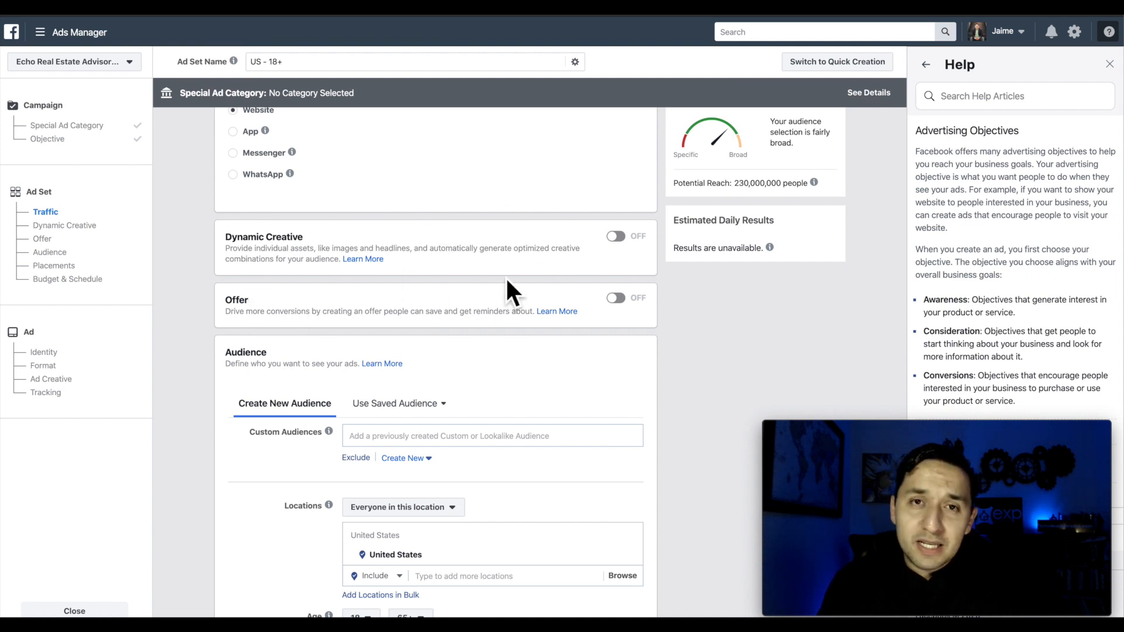
scroll(500, 261, "down", 1)
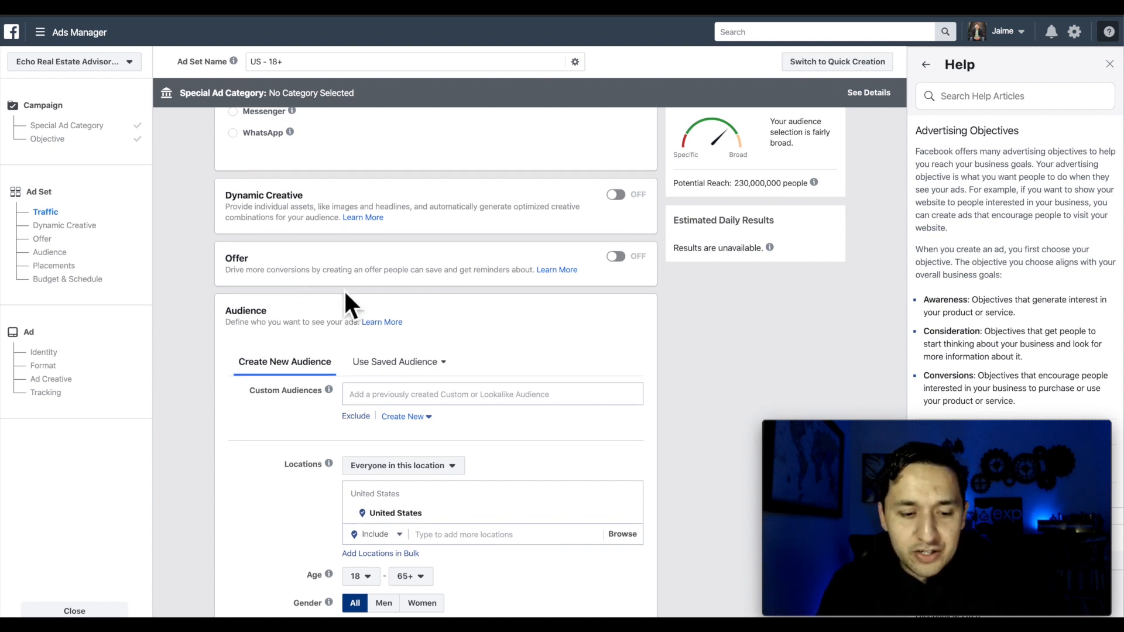
scroll(345, 294, "down", 3)
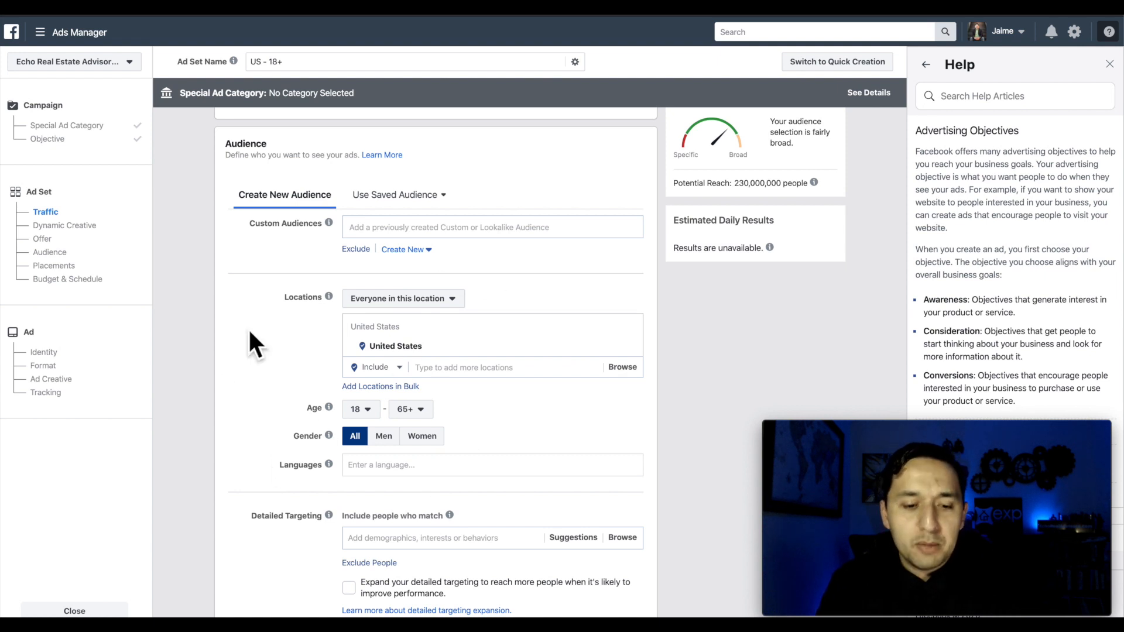
scroll(311, 496, "down", 1)
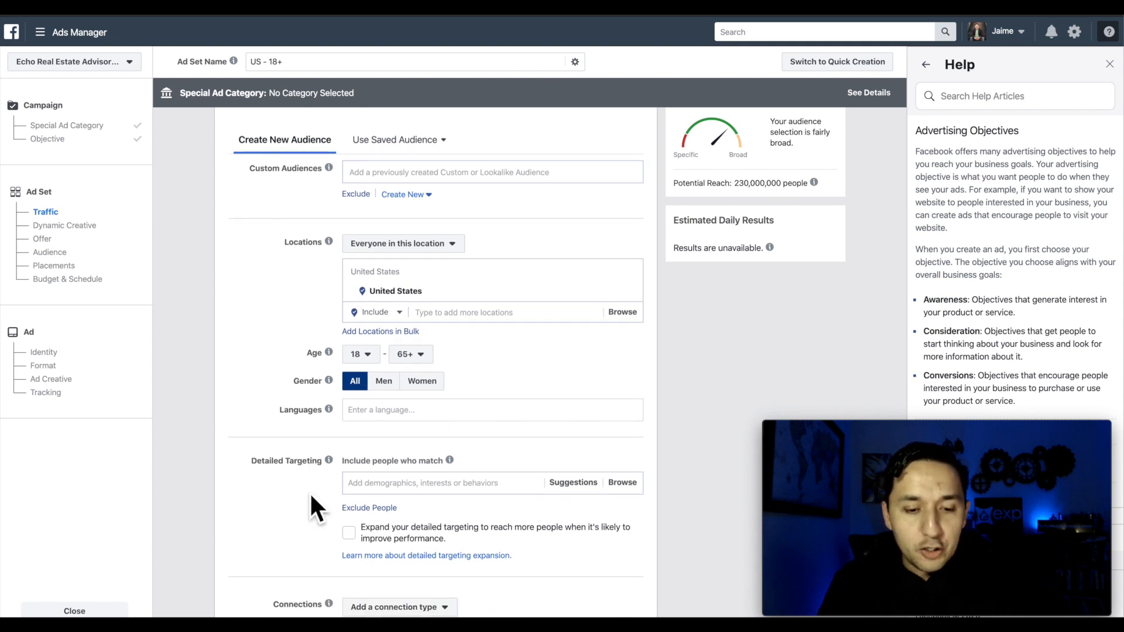
scroll(309, 491, "up", 1)
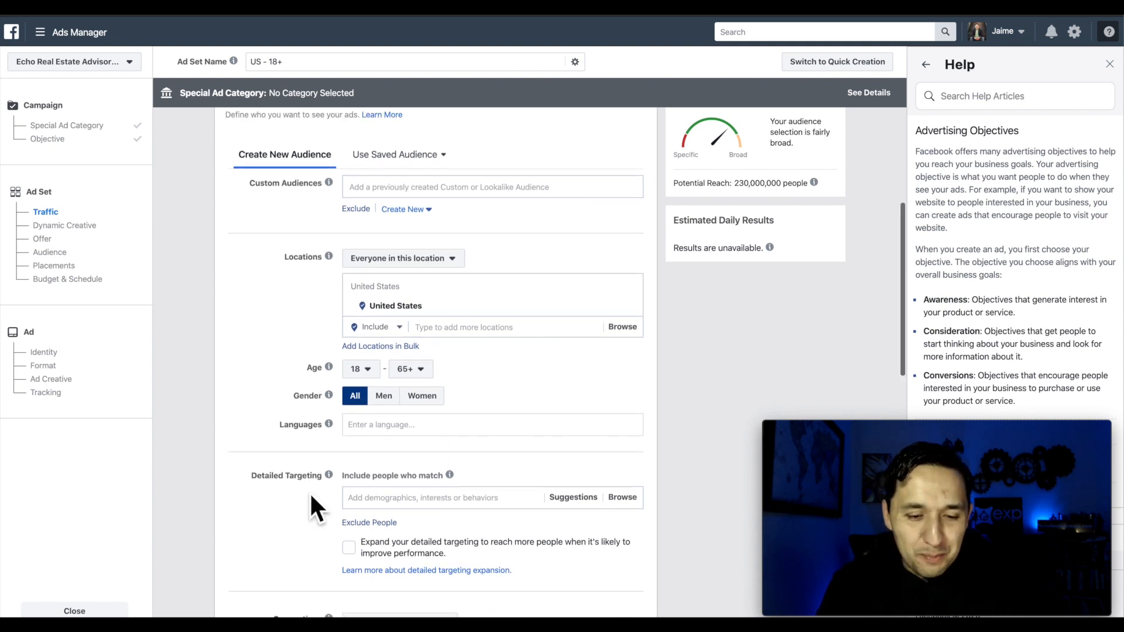
scroll(441, 179, "up", 1)
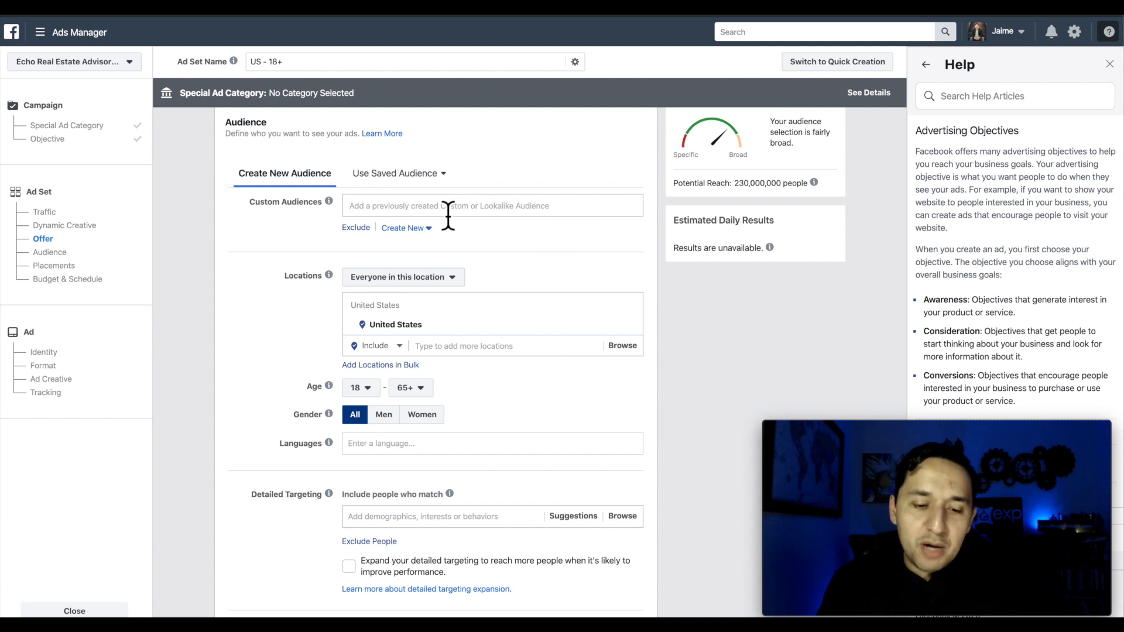
- Set the audience's location targeting to people who live in this location
scroll(527, 291, "down", 1)
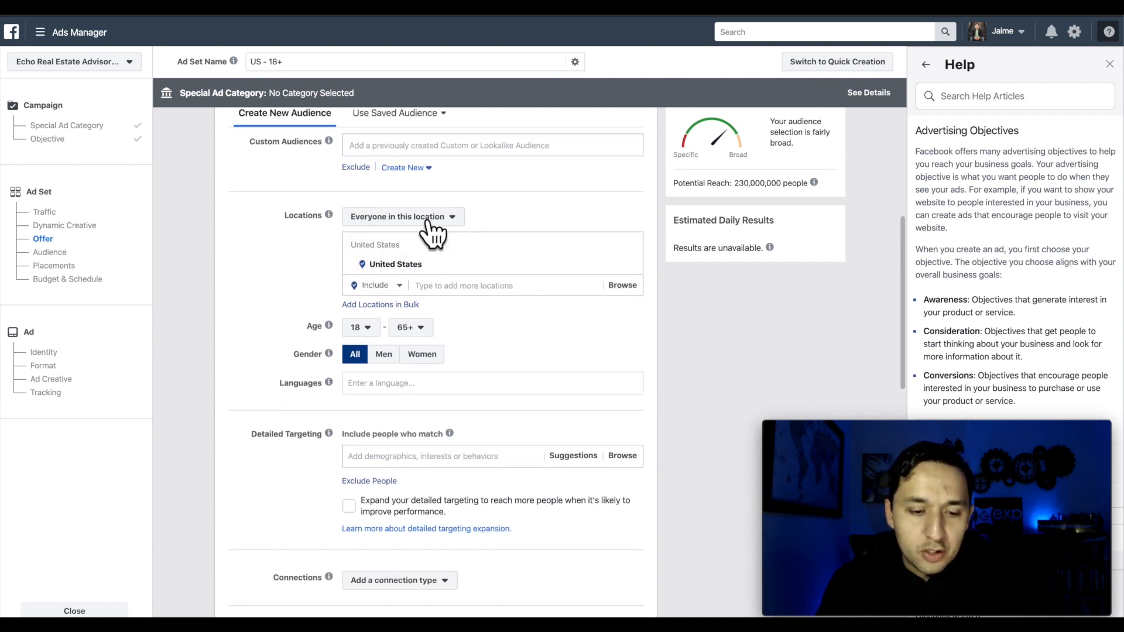
left_click(426, 219)
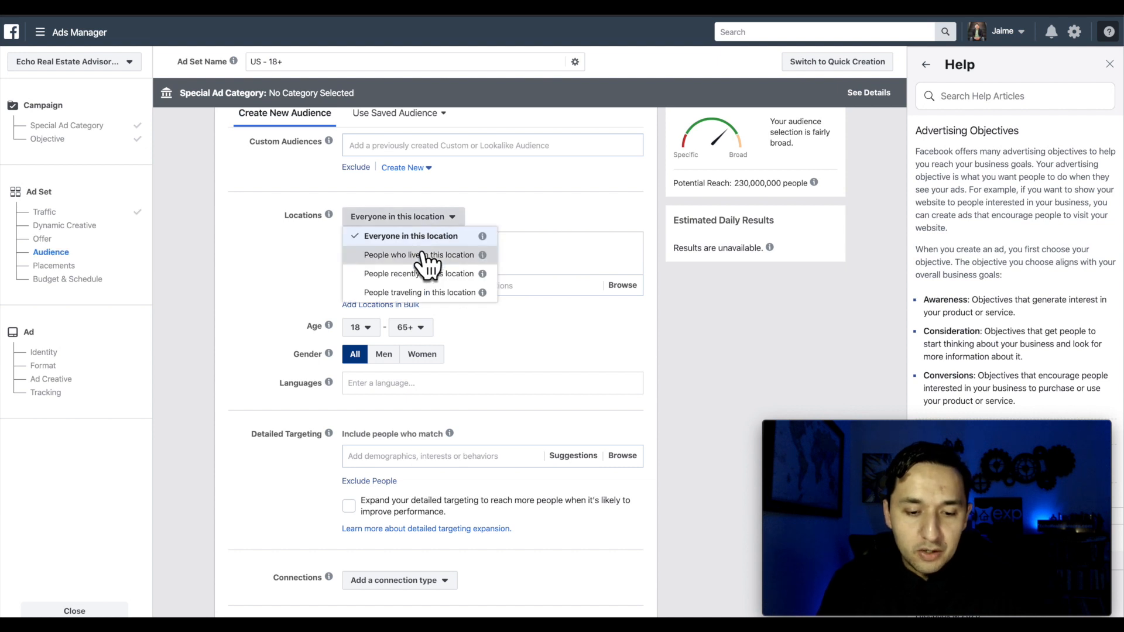
left_click(426, 255)
left_click(416, 218)
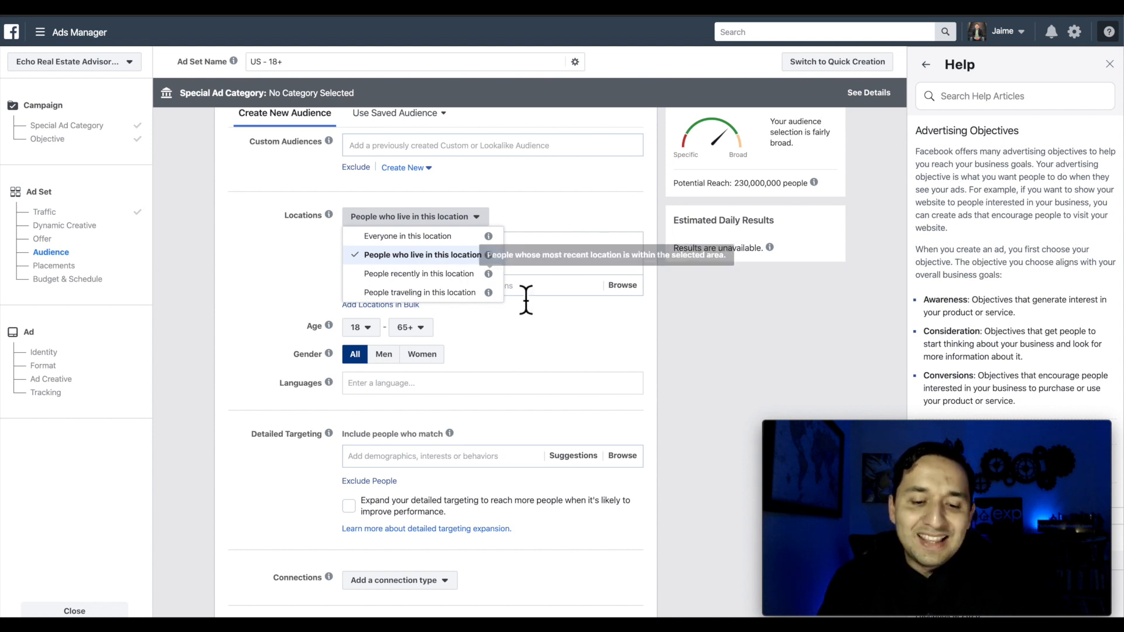
mouse_move(538, 300)
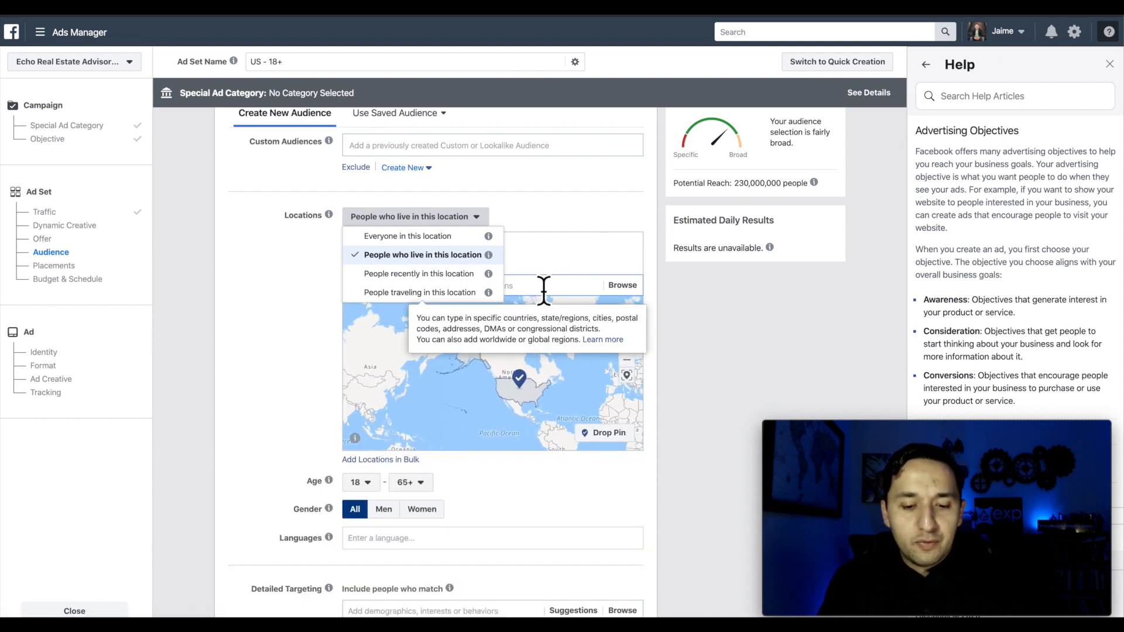
left_click(283, 302)
- Target the city of Dallas, Texas as the audience location with a radius of 10 miles
left_click(457, 292)
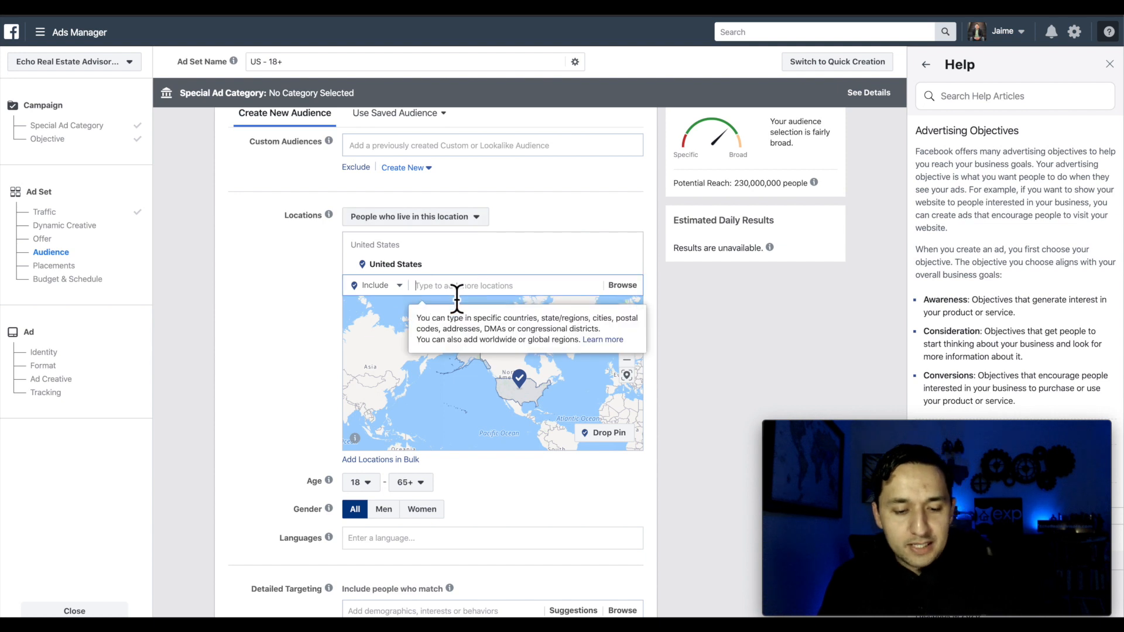
type("dallas")
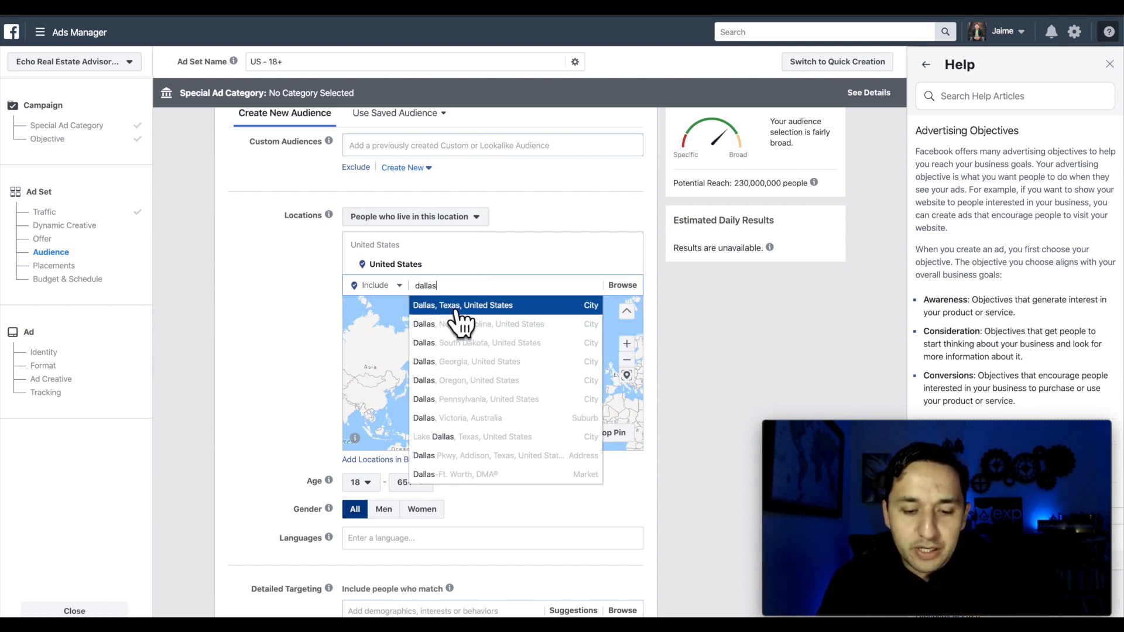
left_click(458, 310)
left_click(447, 271)
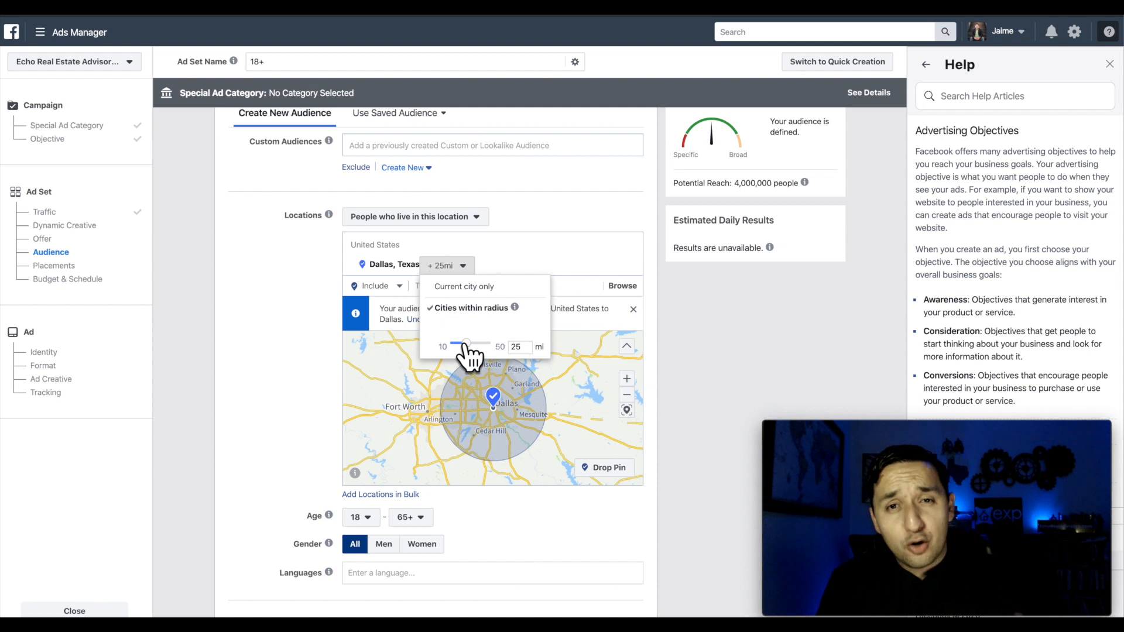
left_click_drag(466, 345, 402, 338)
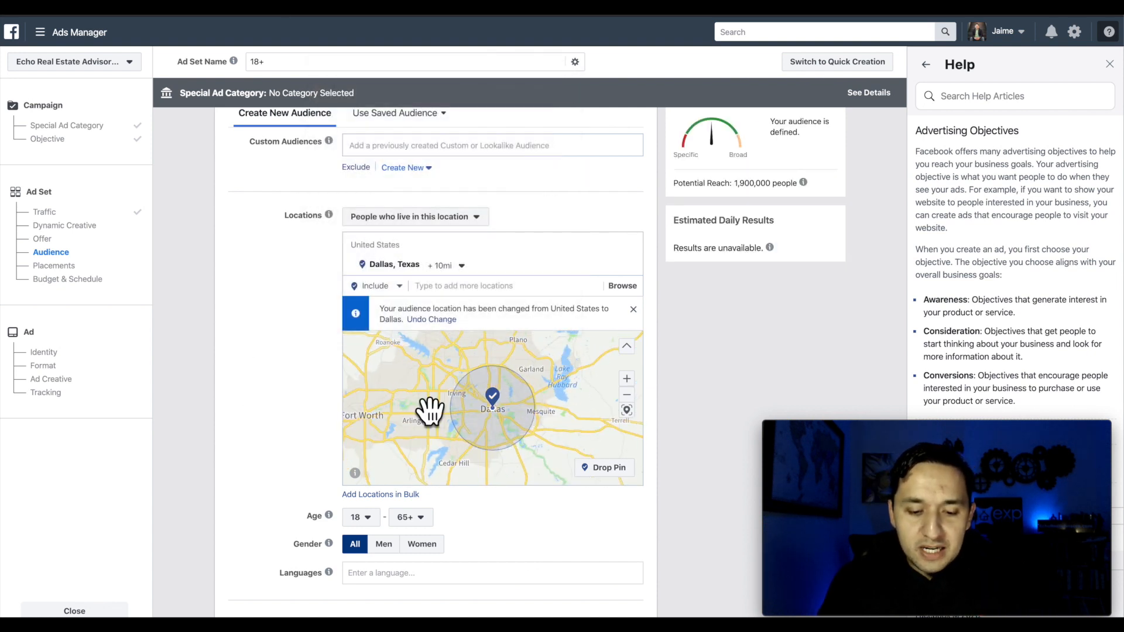
- Drop an additional location pin on the map between Fort Worth and Dallas, at about (32.8601, -97.1219), and select it
scroll(432, 409, "down", 2)
left_click(606, 468)
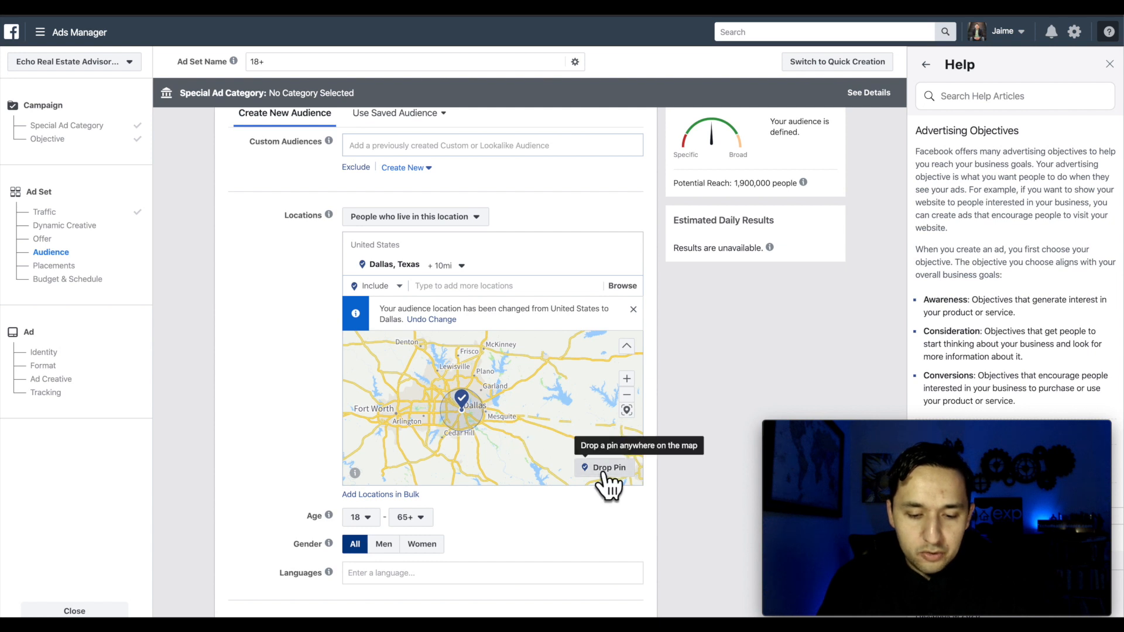
left_click(420, 396)
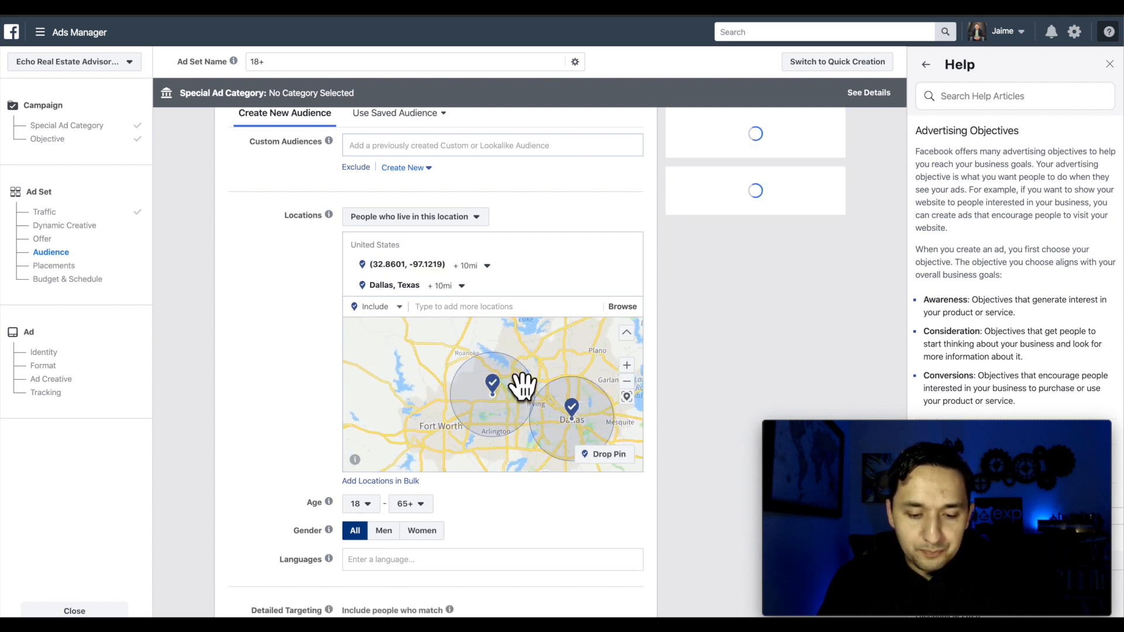
left_click(495, 389)
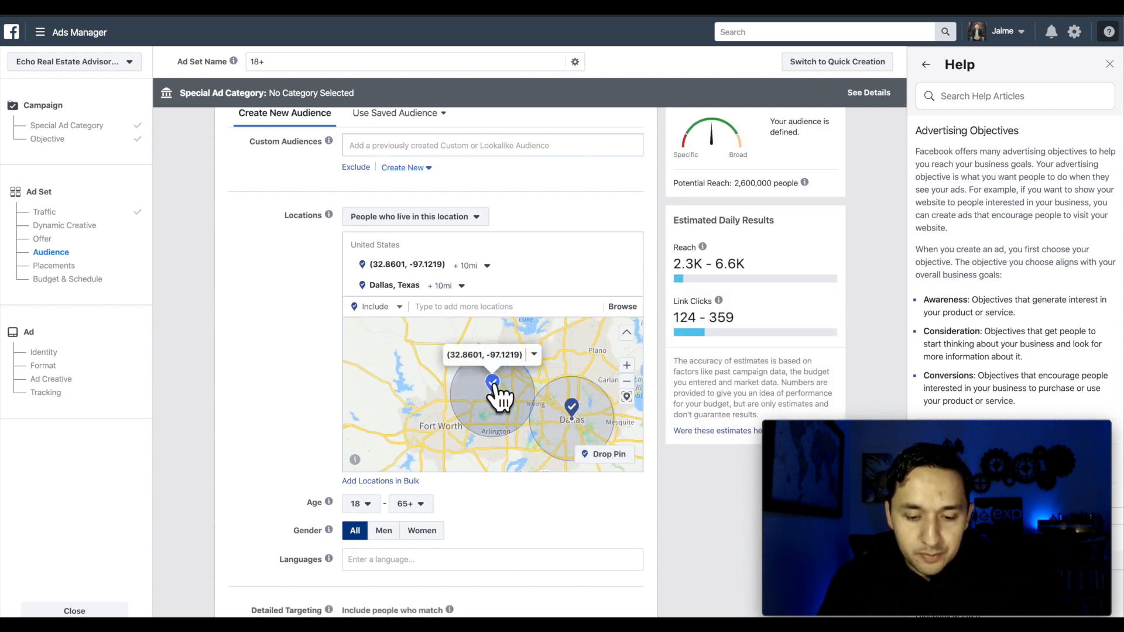
- Exclude the (32.8601, -97.1219) location and drop an included pin north of Dallas at about (33.0007, -96.8513)
left_click(534, 356)
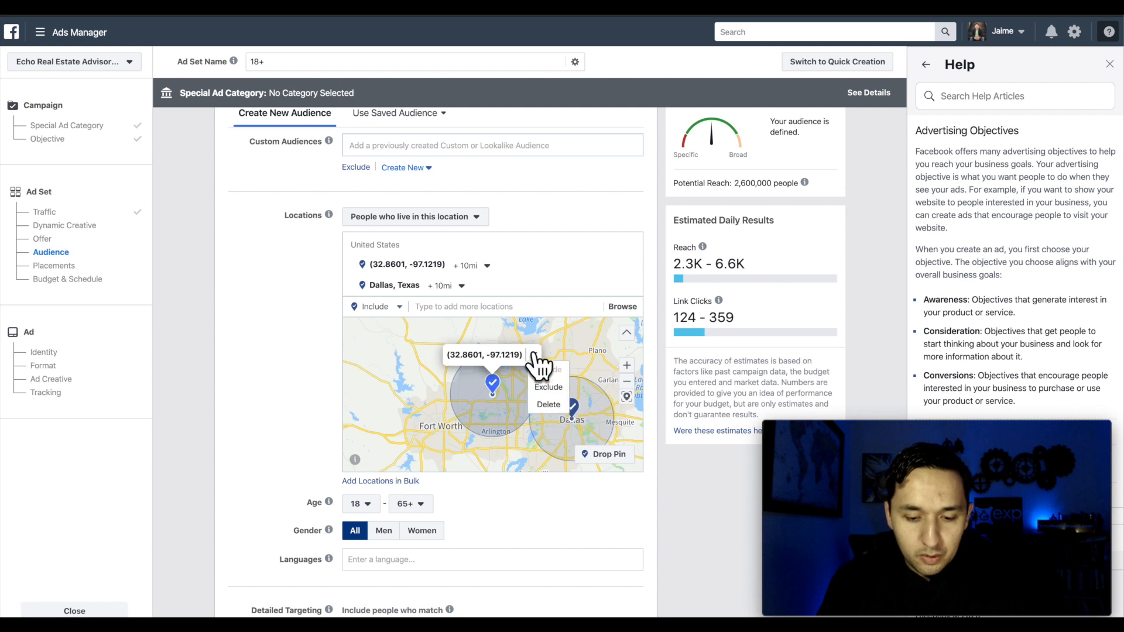
left_click(553, 388)
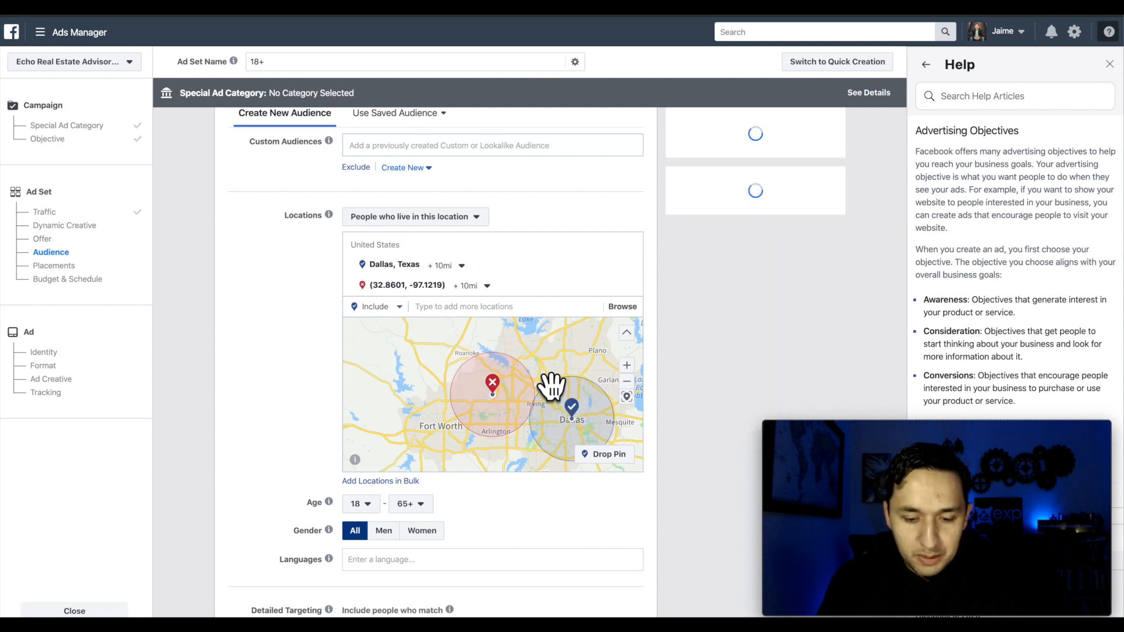
left_click(606, 455)
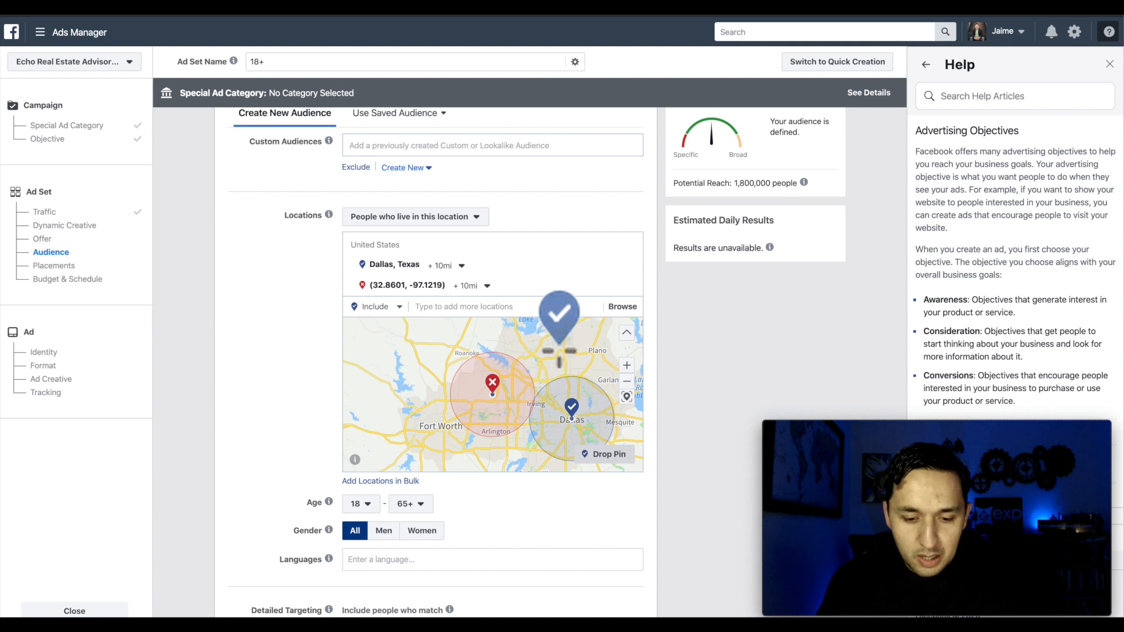
left_click(558, 358)
- Set the radius of both the excluded location and the included location north of Dallas to 1 mile
scroll(509, 296, "down", 1)
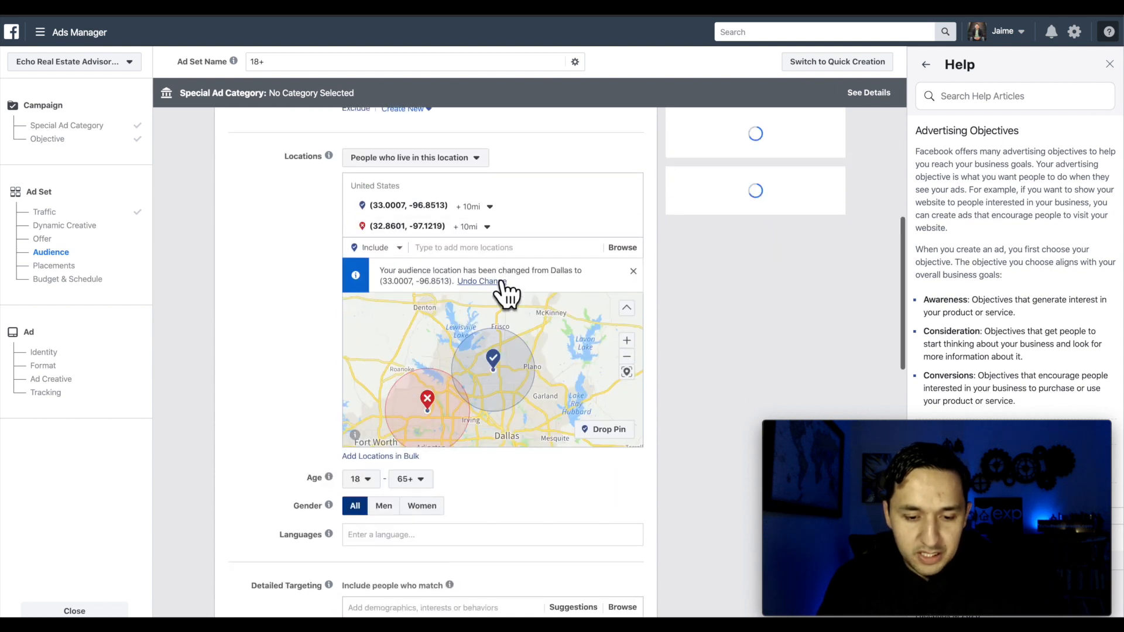
left_click(490, 217)
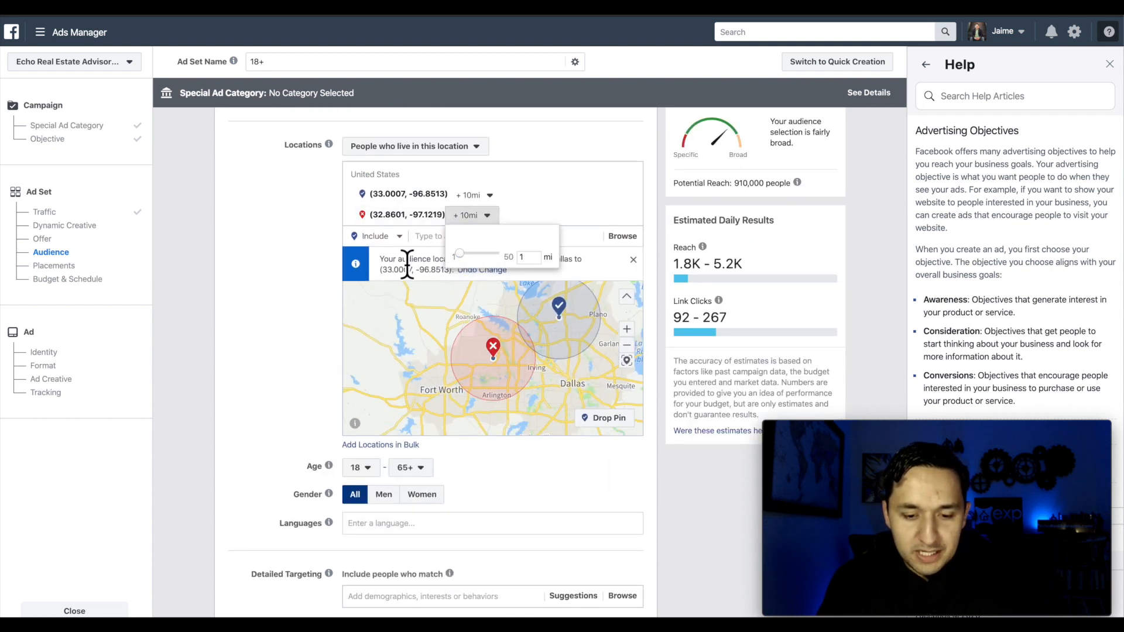
left_click(468, 214)
left_click(490, 195)
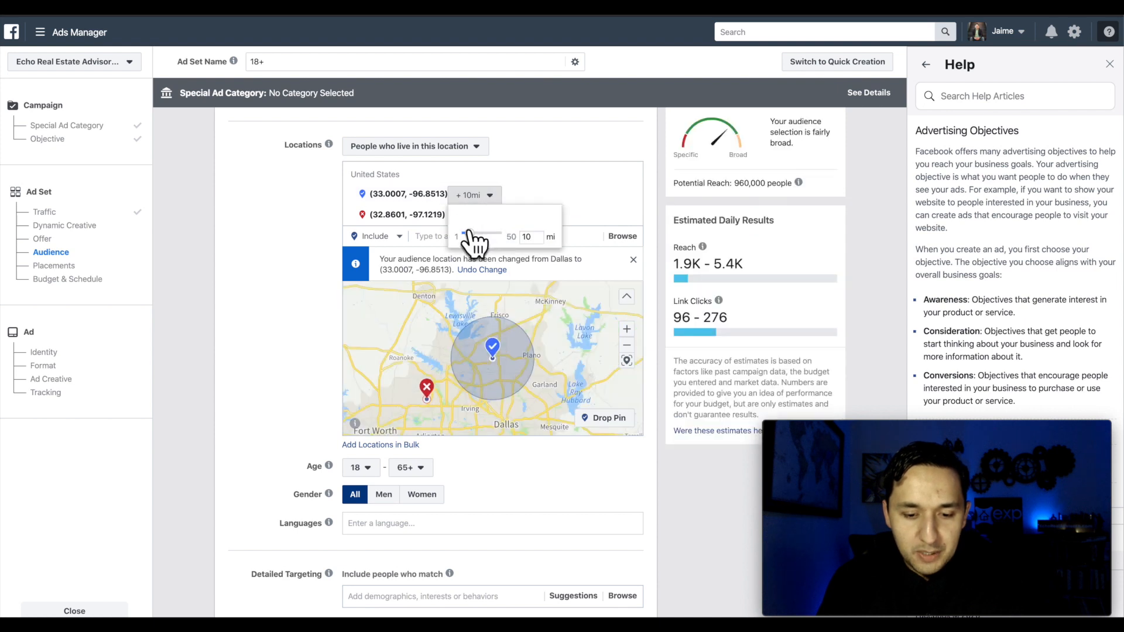
left_click_drag(470, 233, 460, 234)
left_click(507, 393)
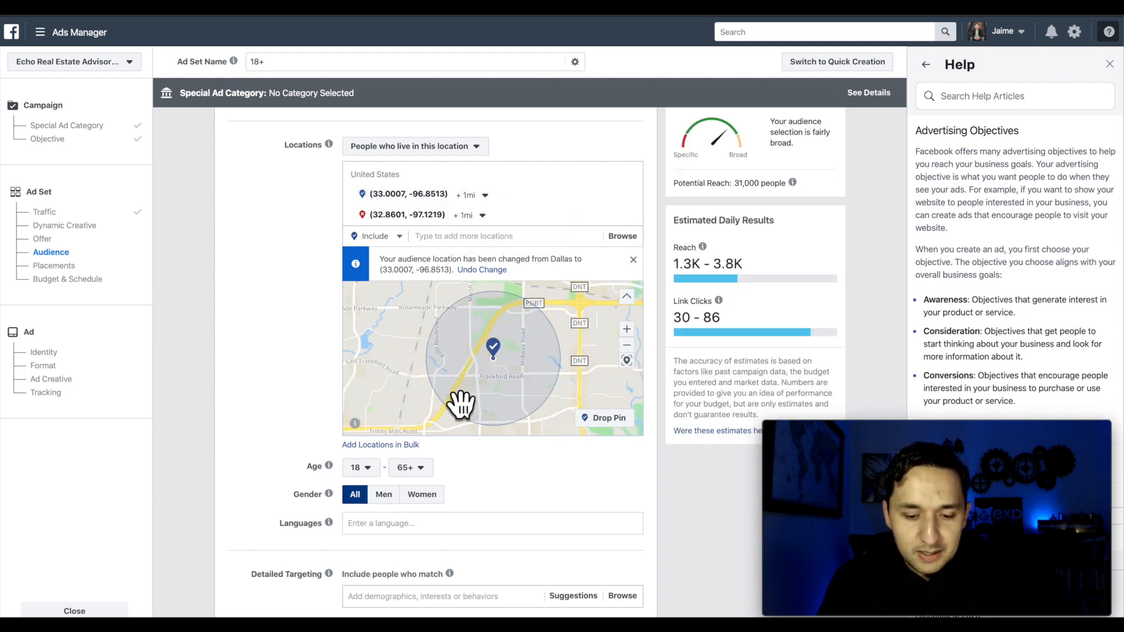
- Drop another pin just south of the included area, at about (32.9838, -96.8475), with a radius of 1 mile
left_click_drag(419, 403, 414, 311)
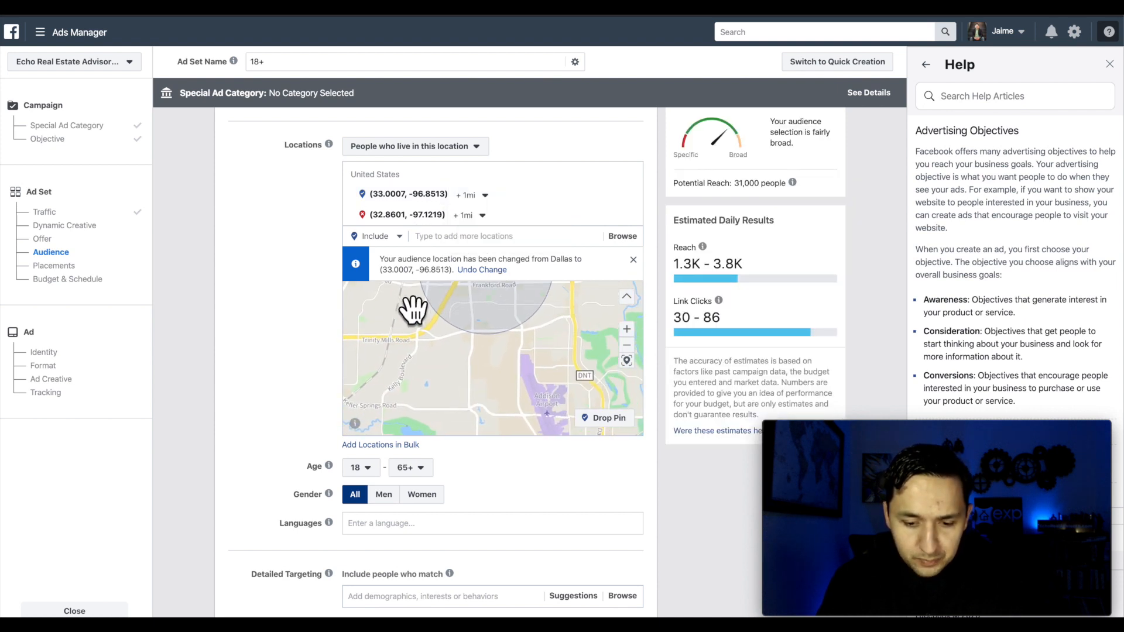
left_click(594, 419)
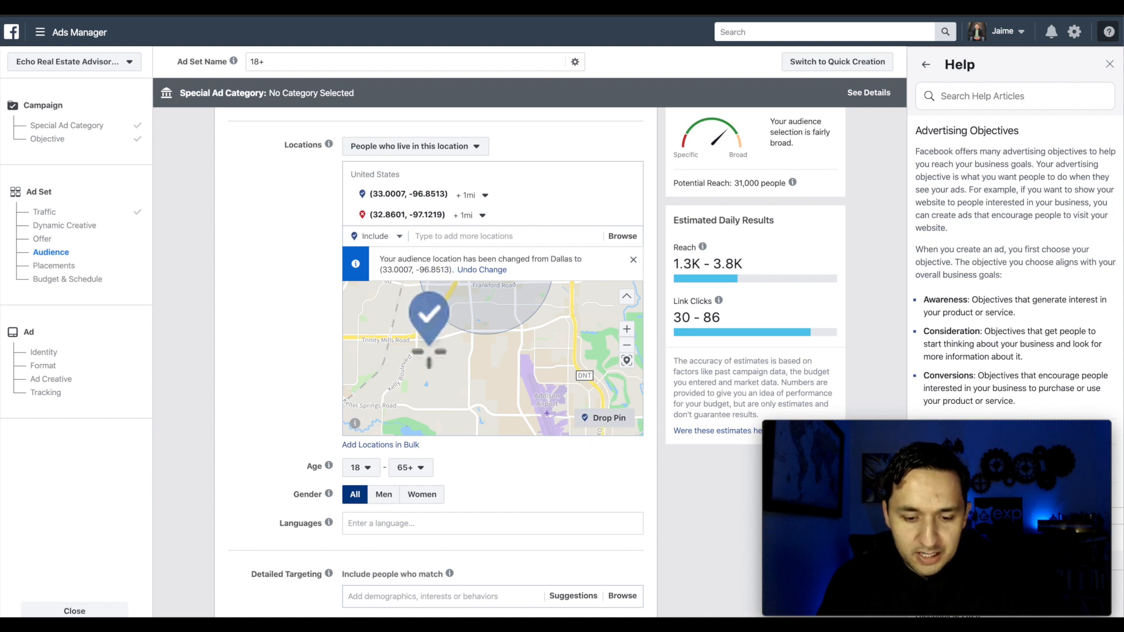
left_click(498, 345)
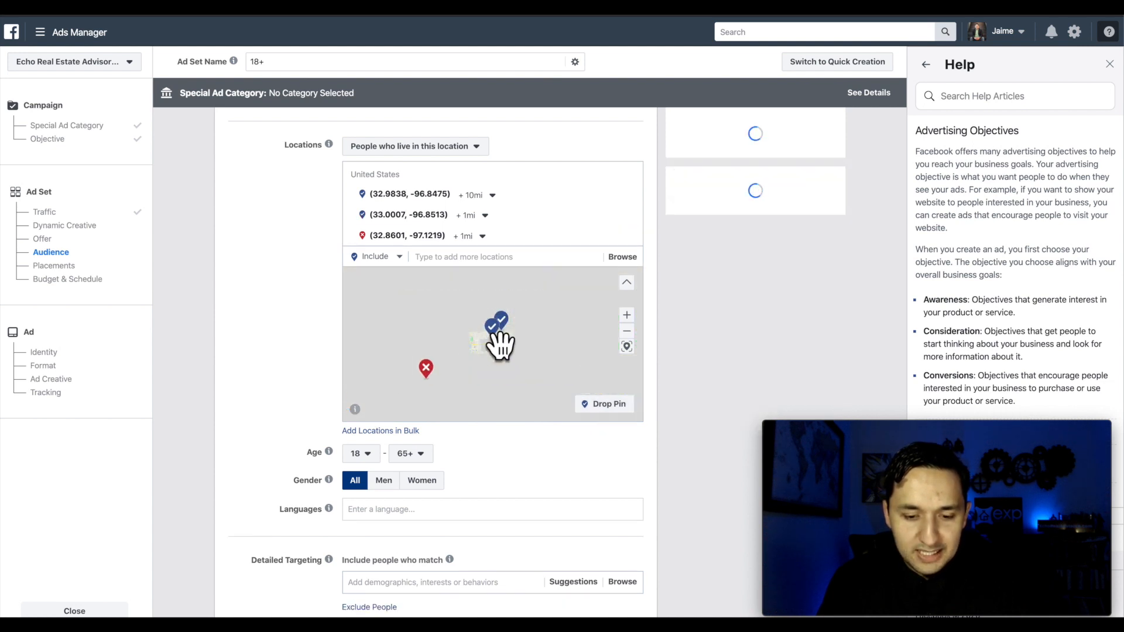
left_click(482, 194)
left_click_drag(464, 234, 415, 239)
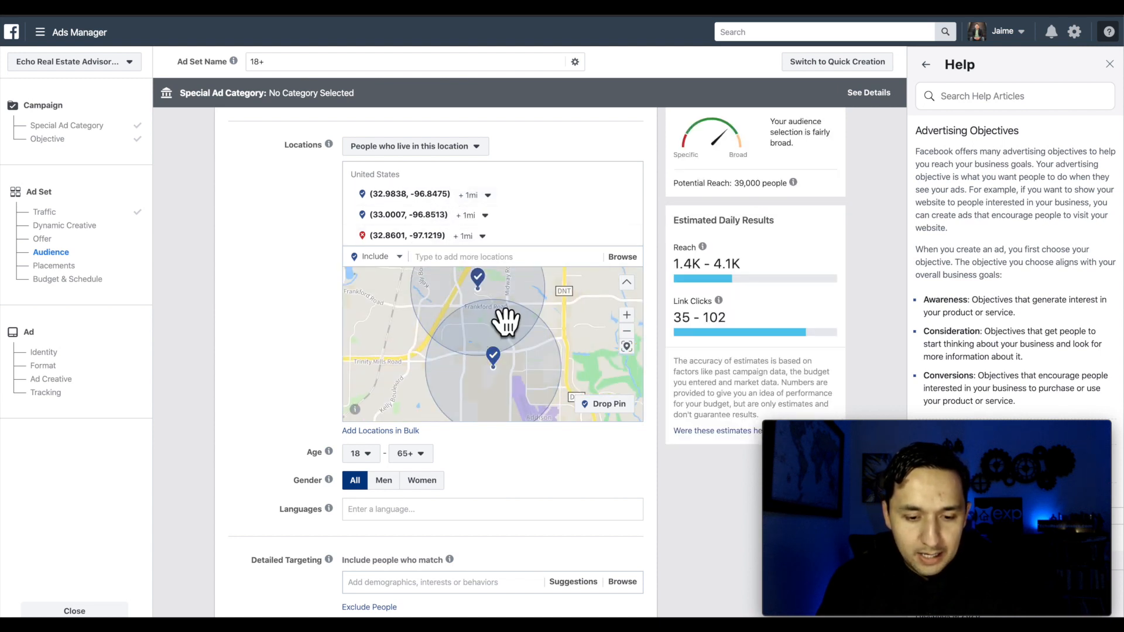
- Exclude the (32.9838, -96.8475) location so its circle is carved out of the overlapping included area
left_click(493, 354)
left_click(536, 307)
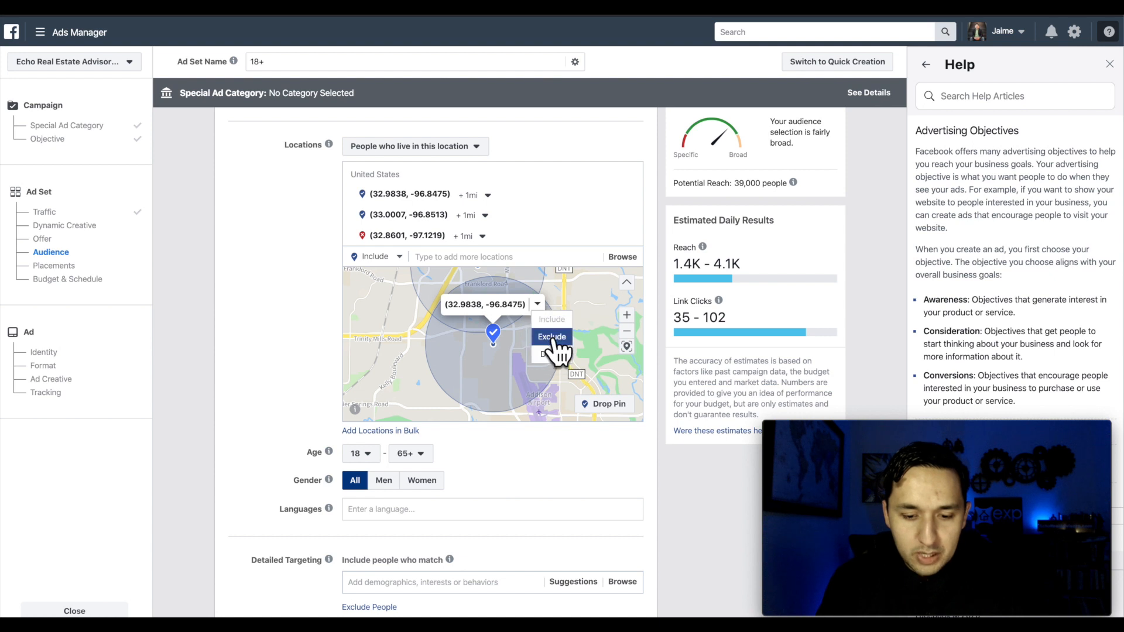
left_click(553, 338)
left_click_drag(439, 301, 439, 351)
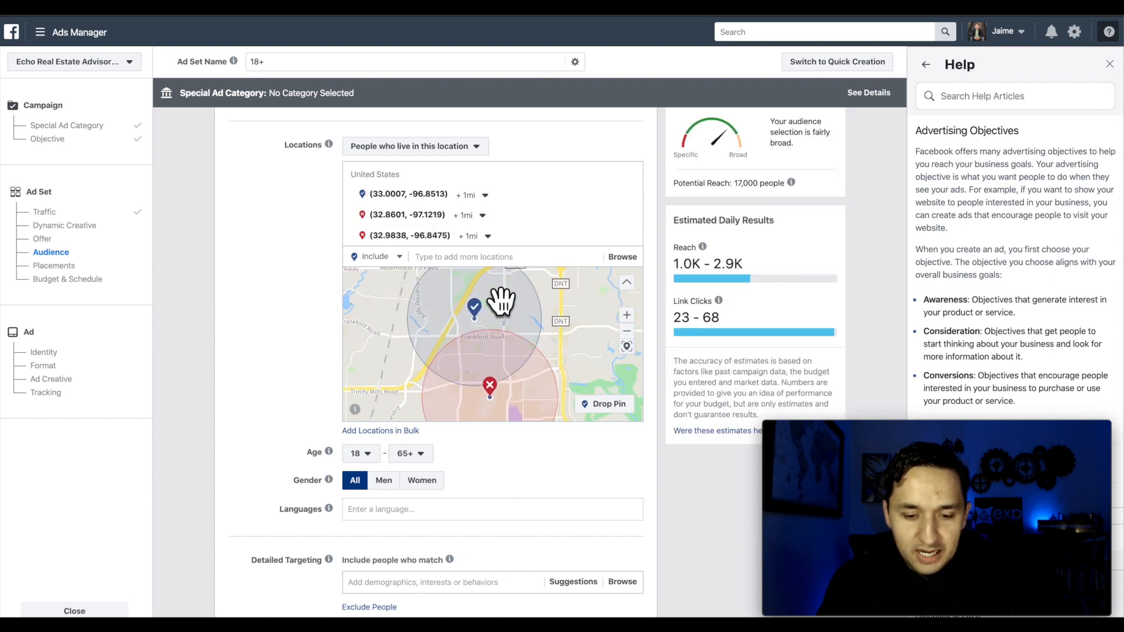
left_click_drag(501, 306, 496, 351)
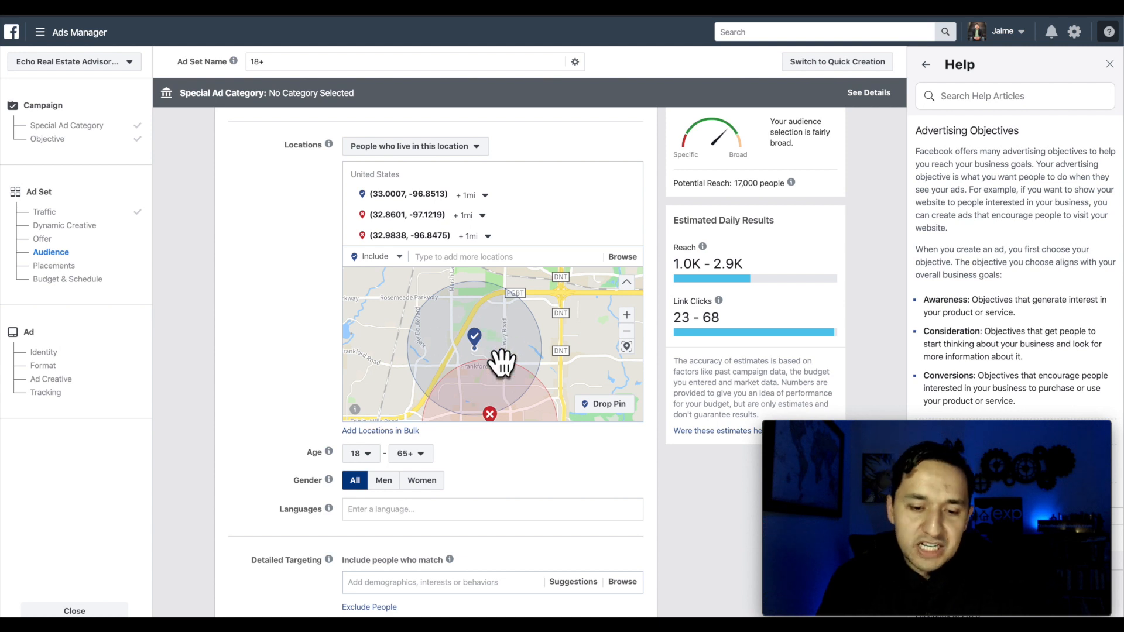
scroll(511, 368, "down", 1)
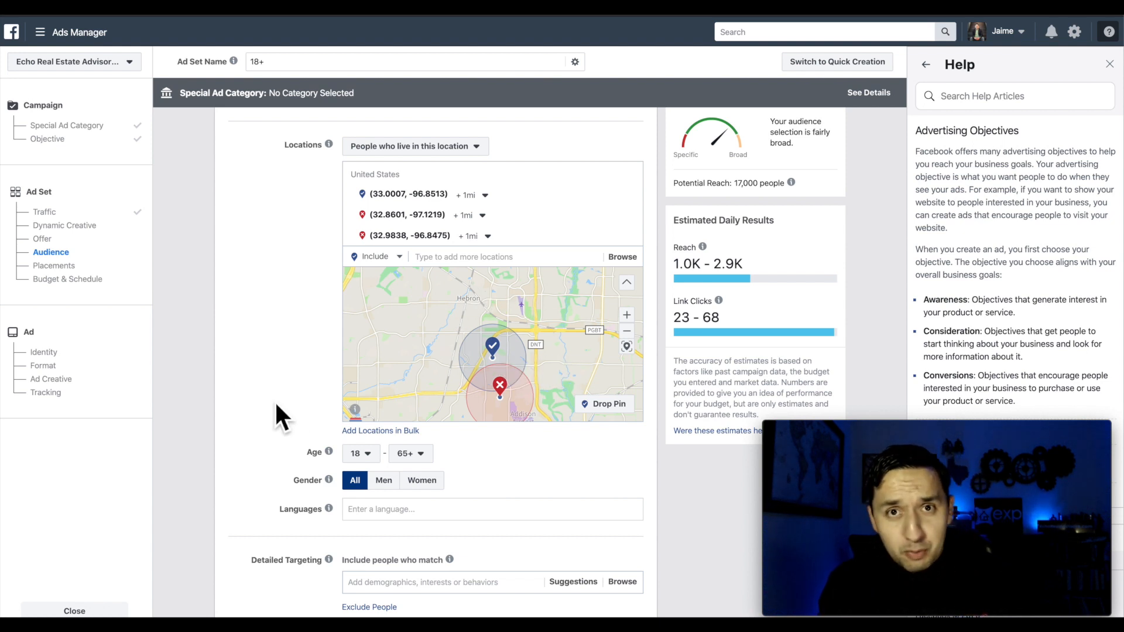
- Examine the audience's bulk locations, age, gender, language, detailed targeting and connection options
scroll(275, 401, "down", 1)
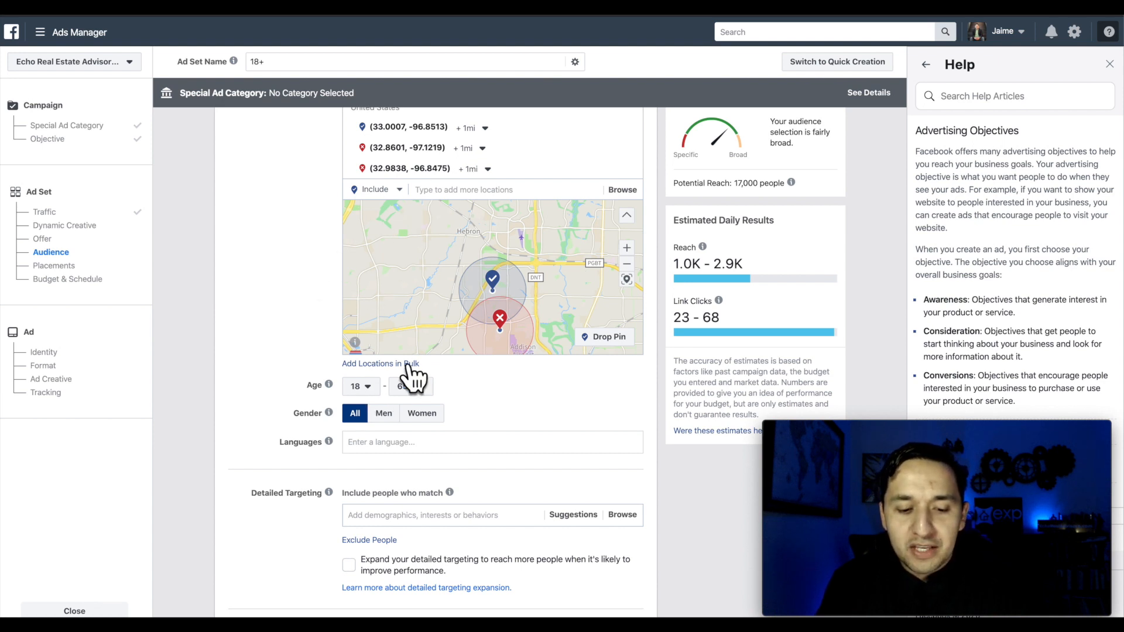
scroll(290, 304, "down", 2)
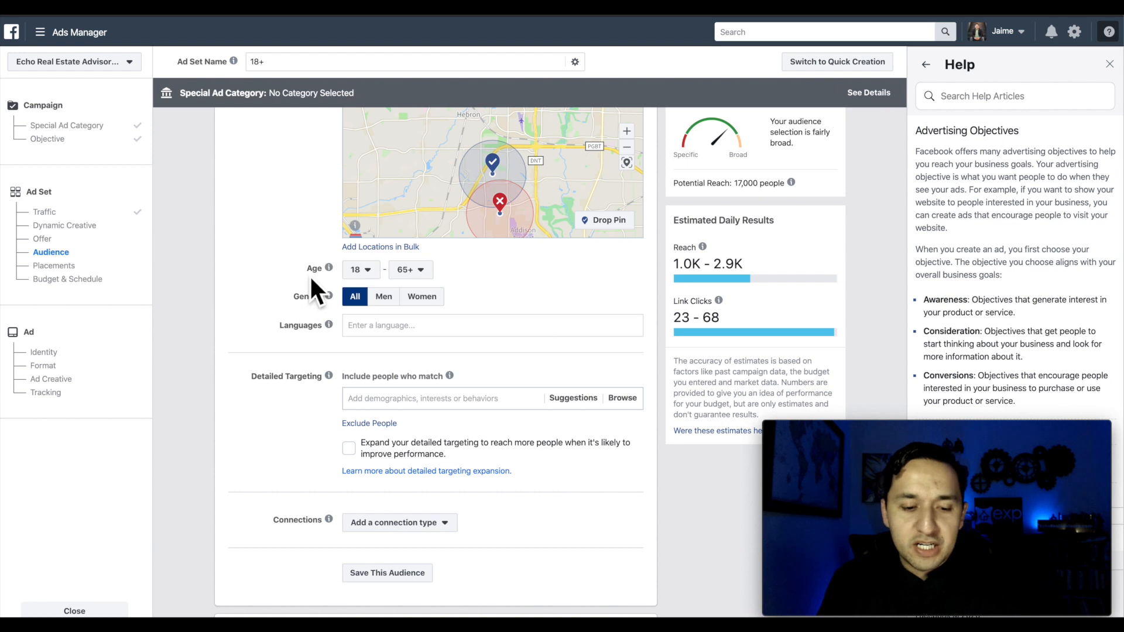
scroll(461, 333, "down", 1)
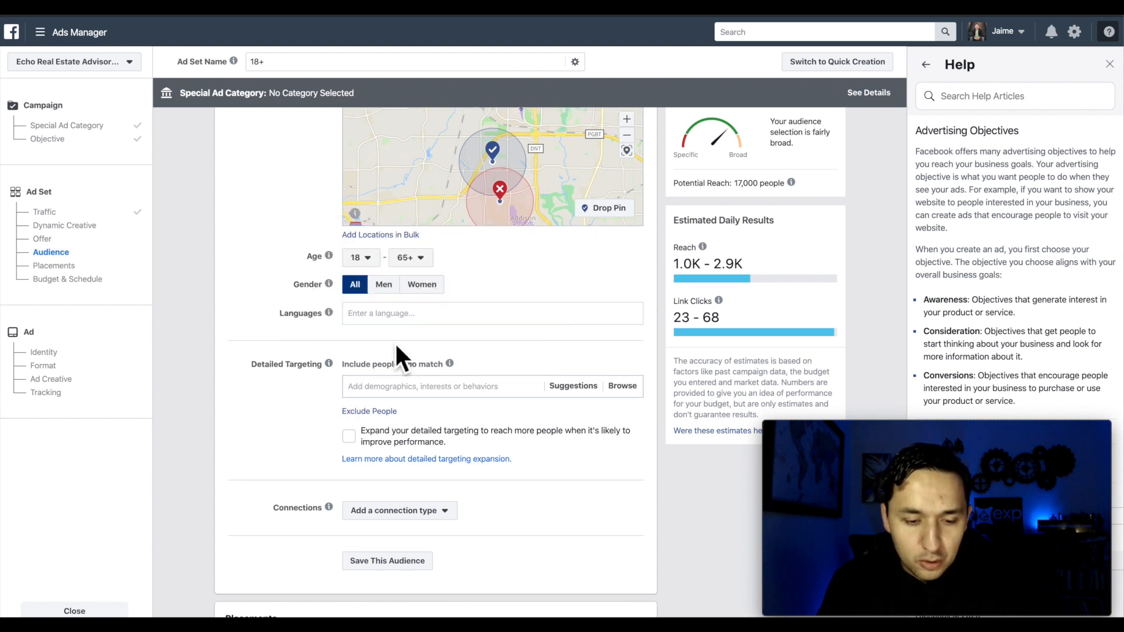
scroll(410, 334, "down", 3)
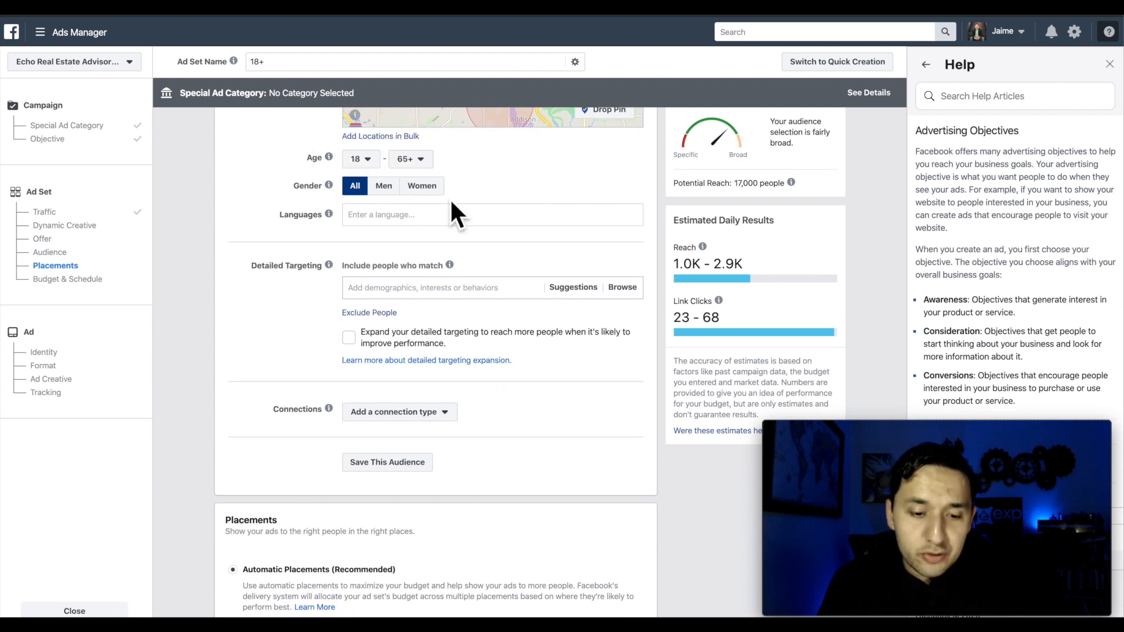
scroll(450, 202, "down", 1)
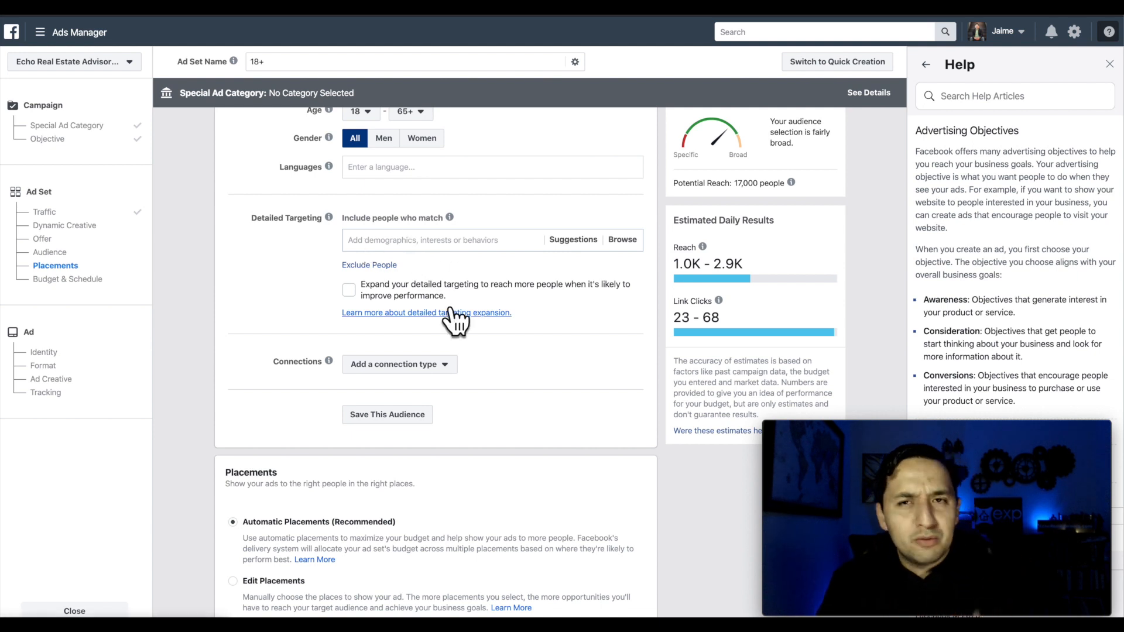
scroll(374, 176, "up", 2)
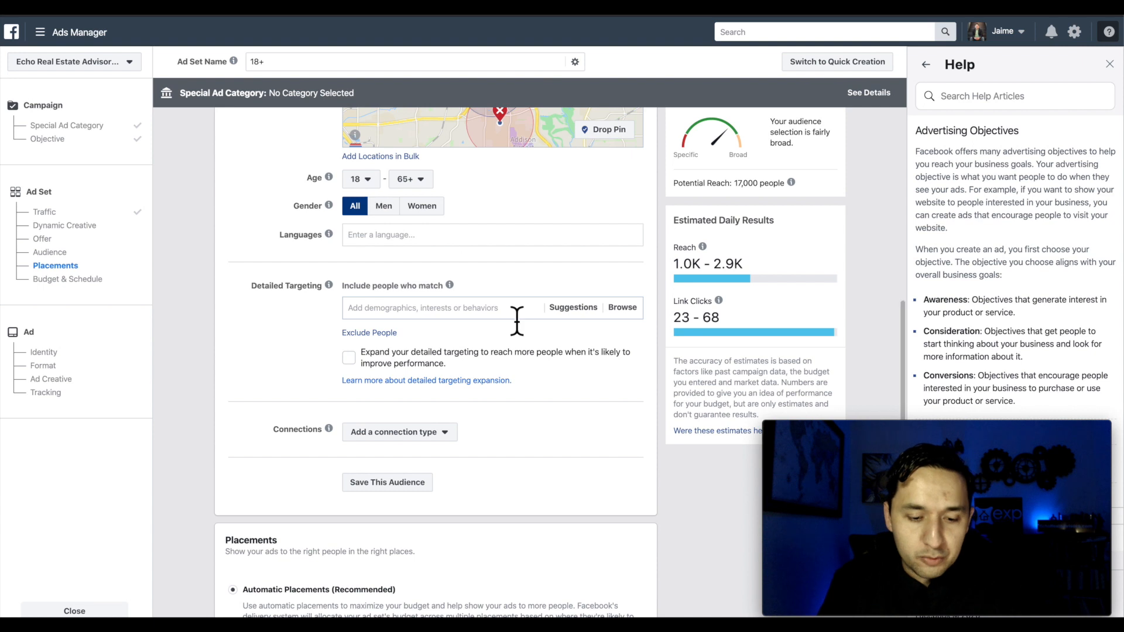
scroll(517, 321, "down", 1)
left_click(437, 258)
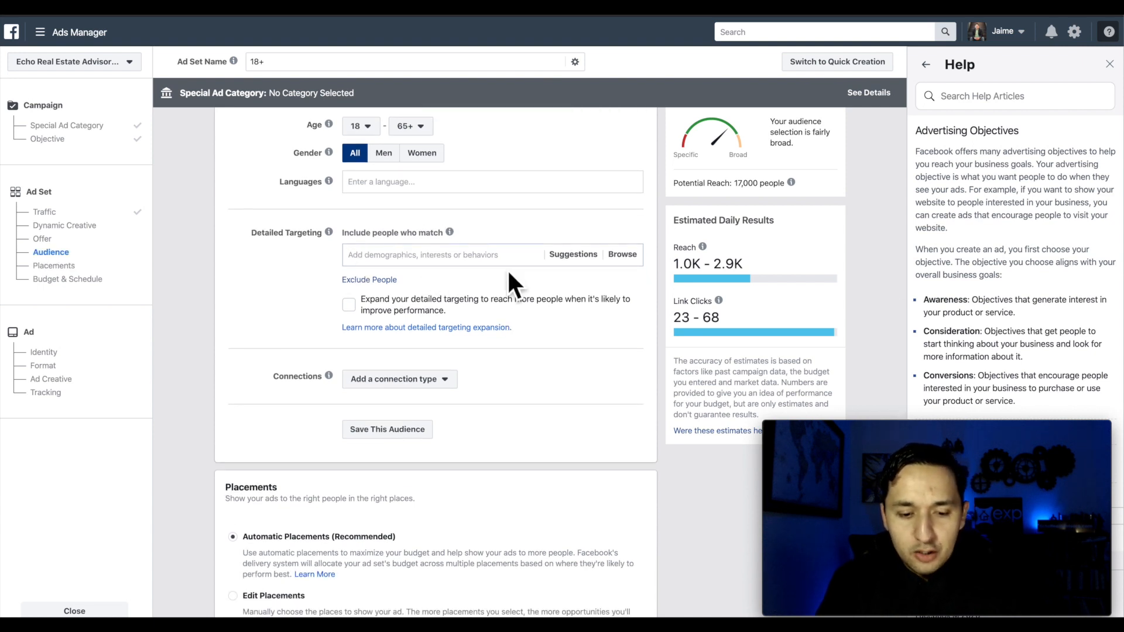
type("e")
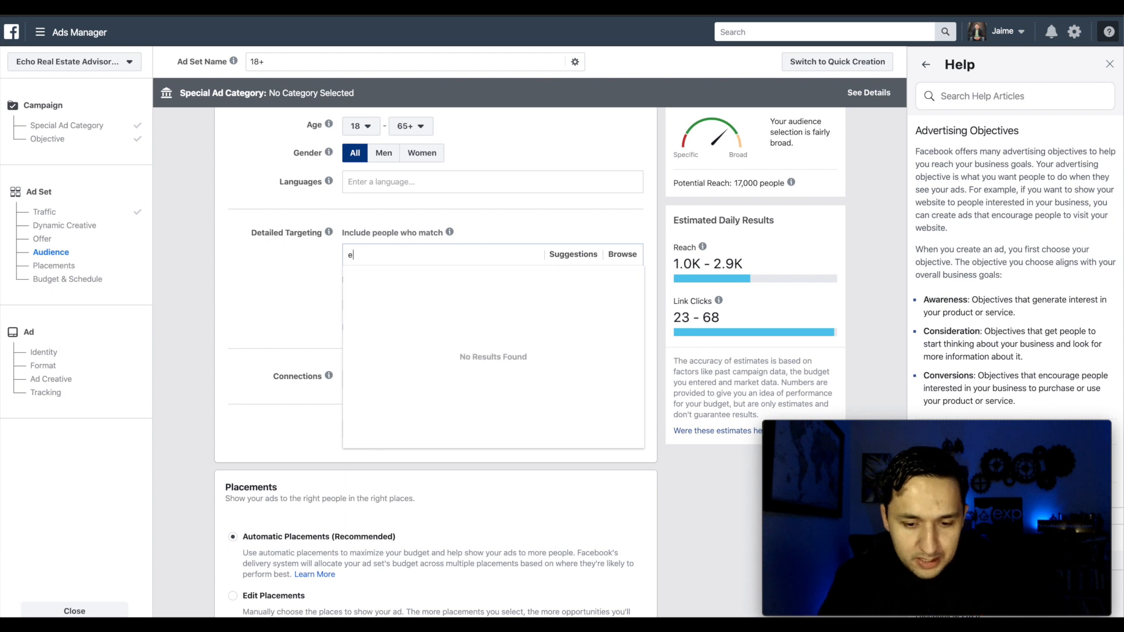
key("BackSpace")
- Browse the Demographics categories for detailed targeting, examining the household income options under Financial
left_click(636, 258)
left_click(635, 258)
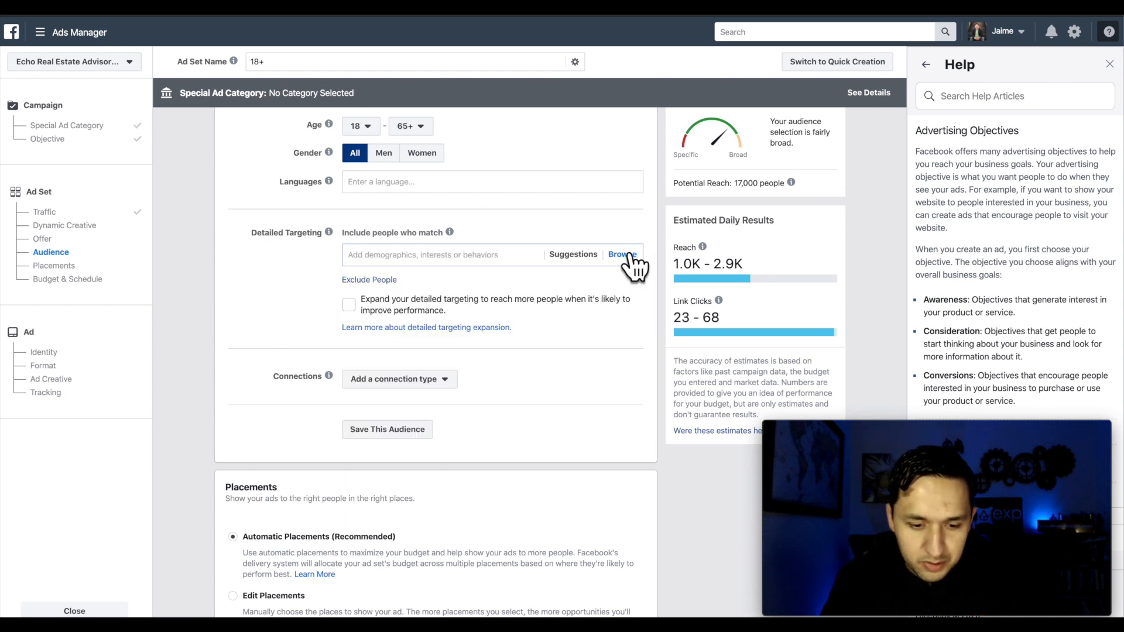
left_click(636, 257)
left_click(351, 280)
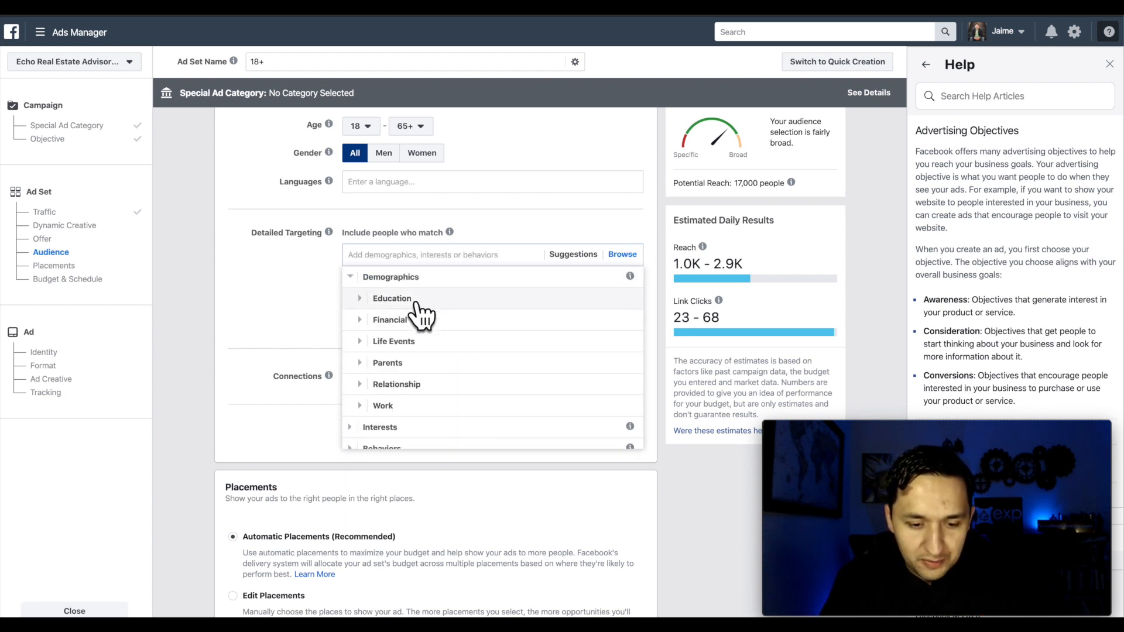
left_click(370, 298)
left_click(361, 278)
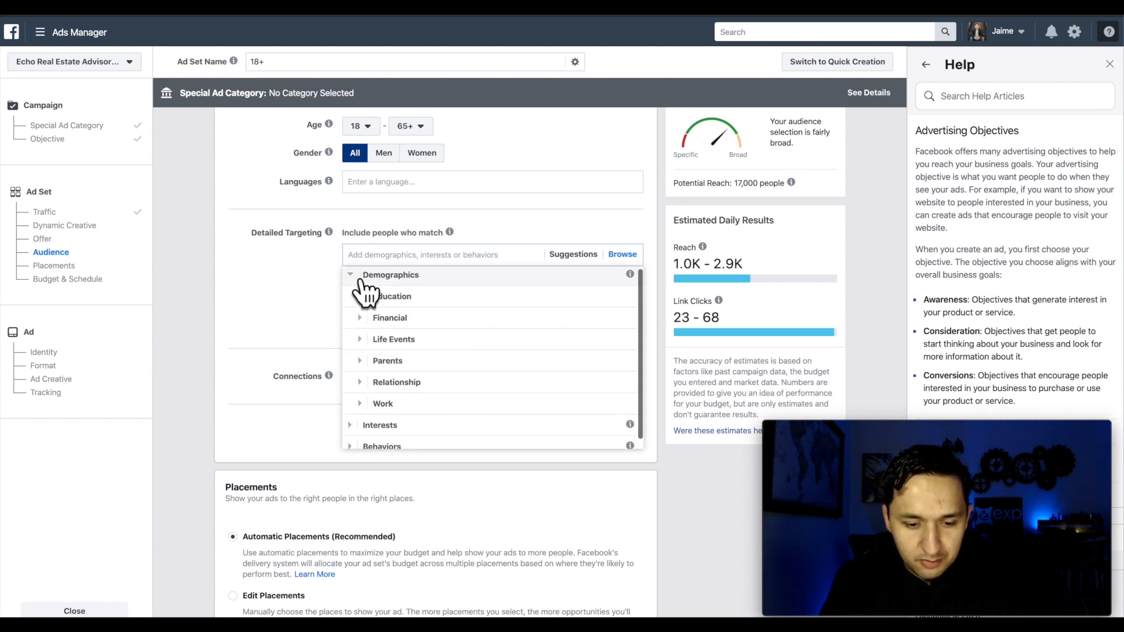
left_click(358, 322)
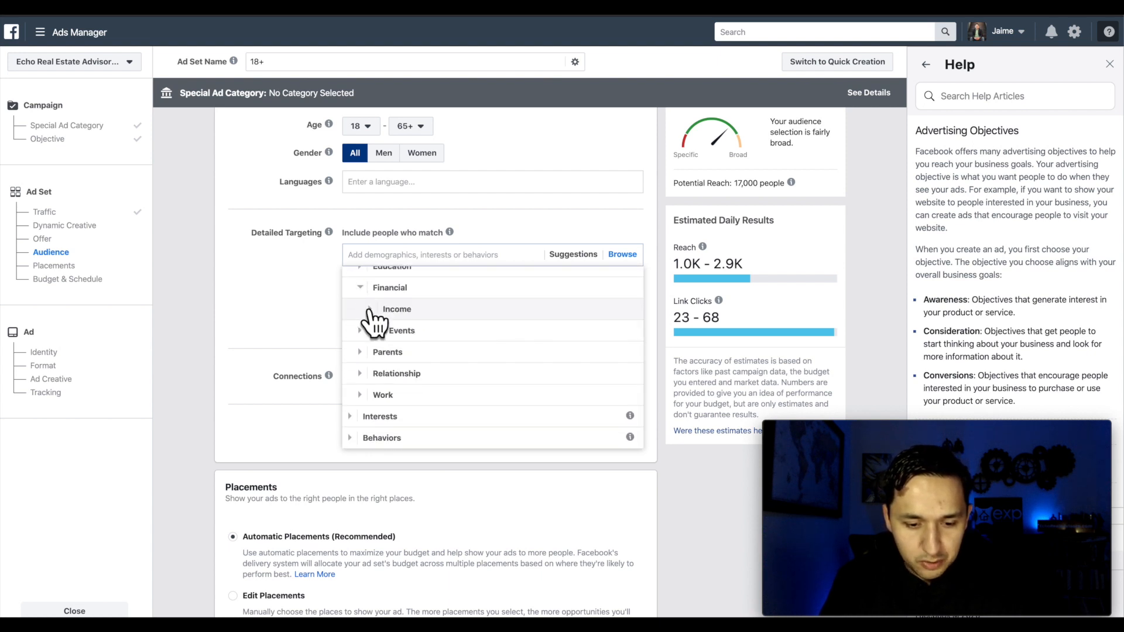
left_click(371, 306)
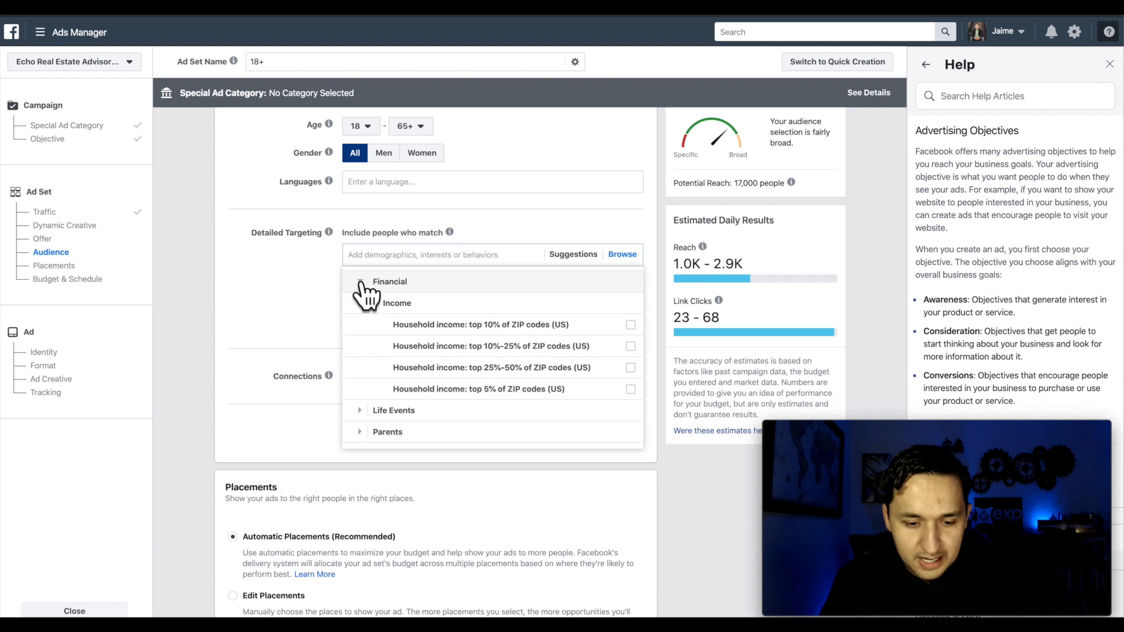
left_click(360, 281)
- Examine the Life Events, Parents and Relationship demographic categories available for detailed targeting
left_click(361, 342)
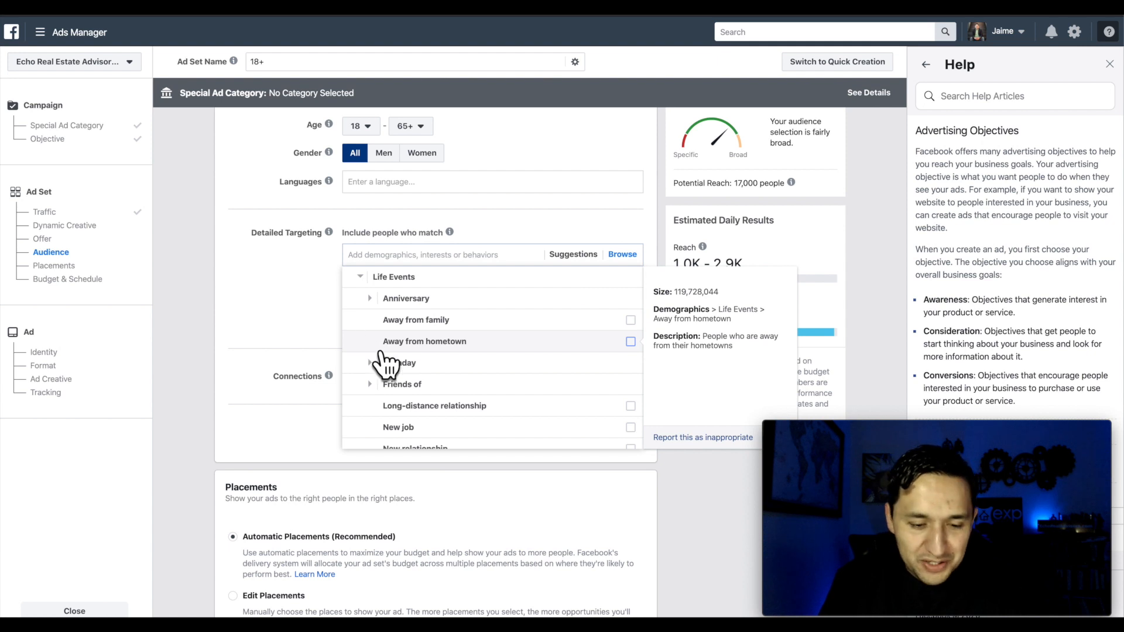
left_click(361, 279)
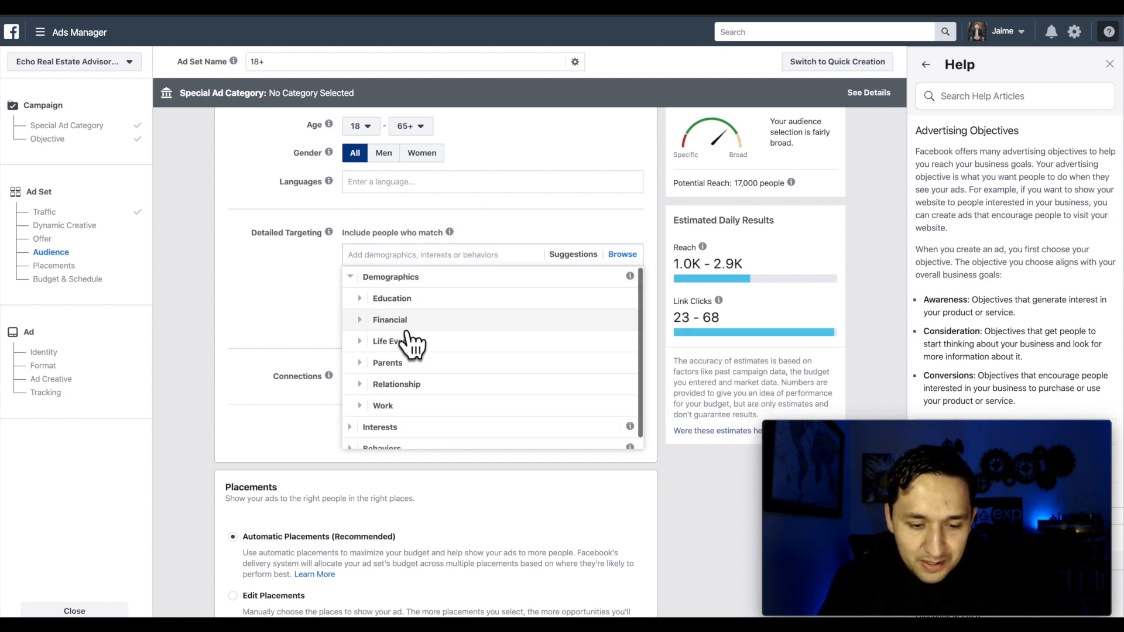
left_click(359, 353)
left_click(369, 353)
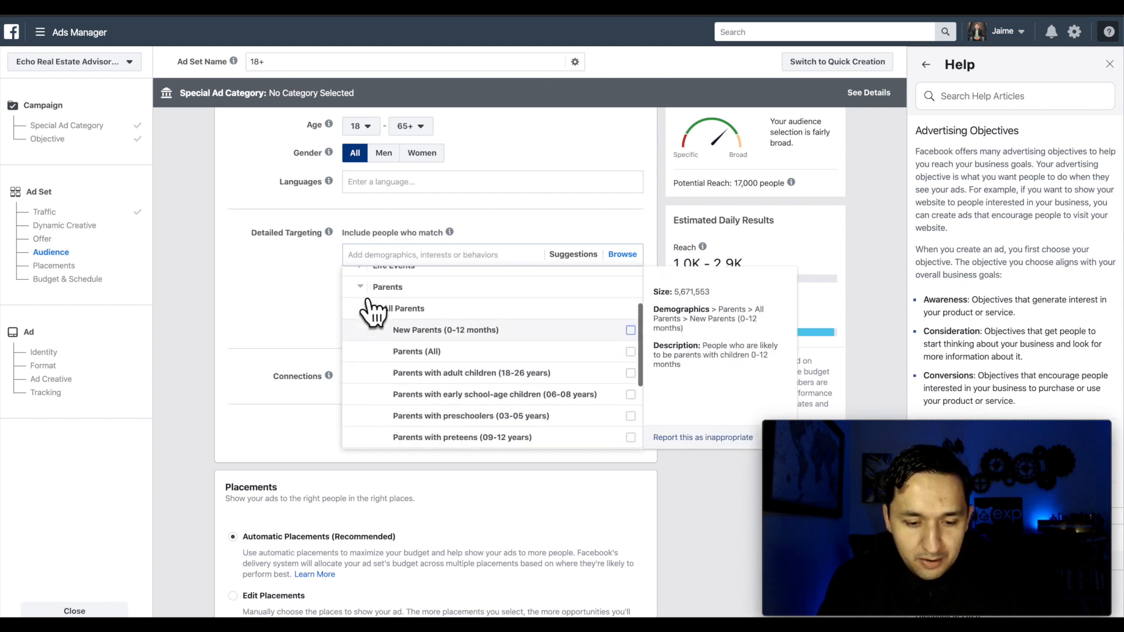
left_click(360, 289)
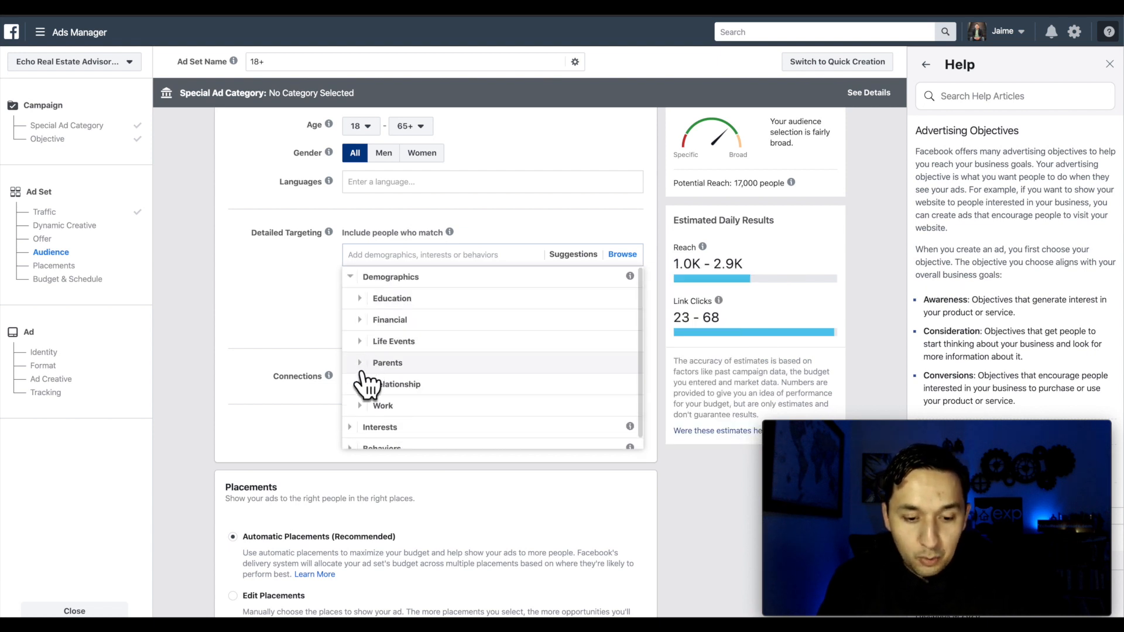
left_click(361, 391)
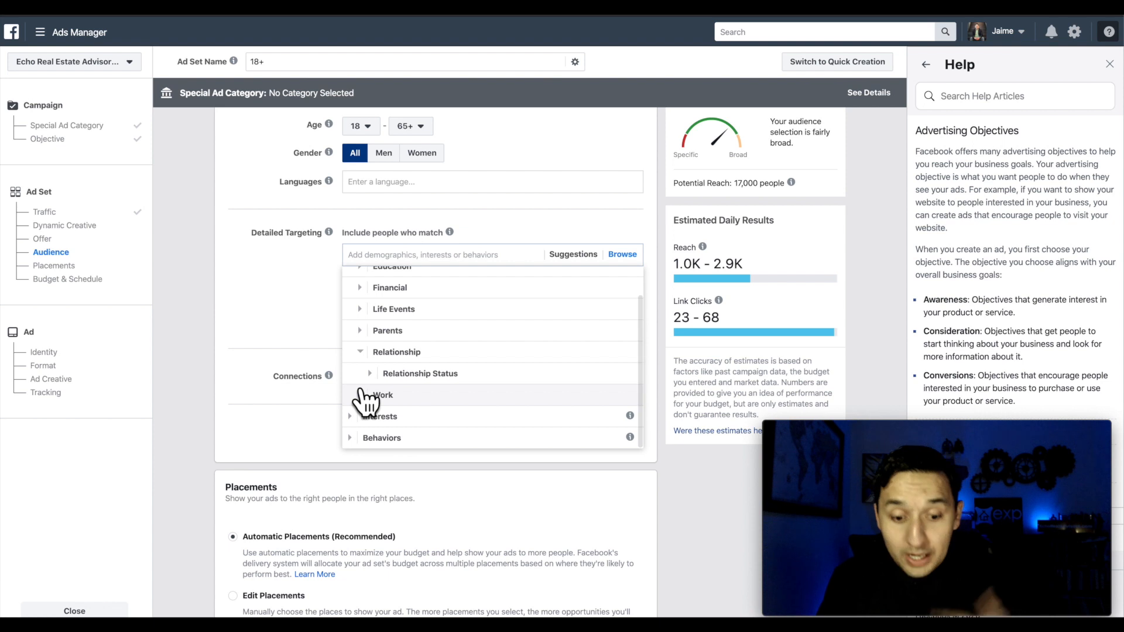
scroll(363, 374, "down", 1)
left_click(361, 354)
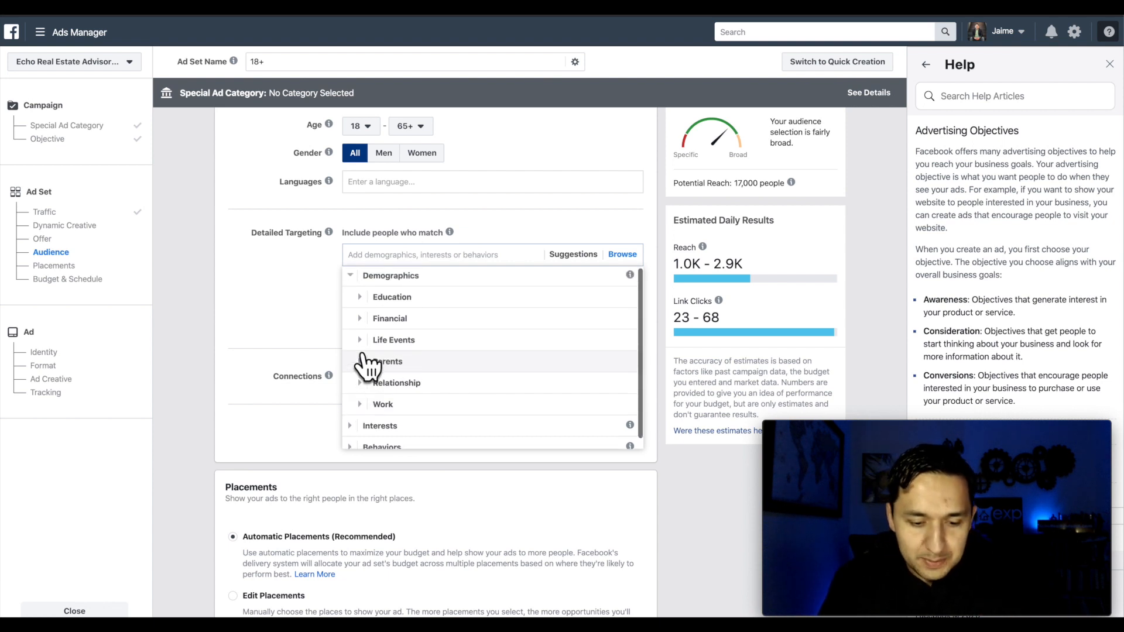
scroll(364, 378, "down", 1)
scroll(368, 393, "down", 1)
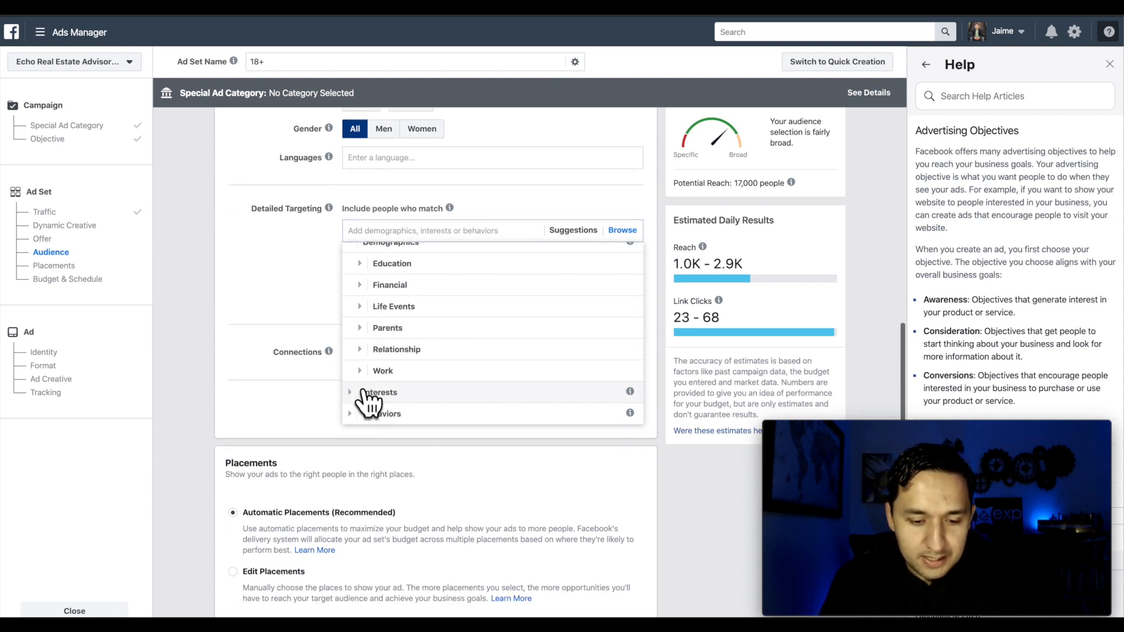
- Examine the Work demographic options and the Interests categories available for detailed targeting
left_click(362, 372)
scroll(366, 375, "down", 1)
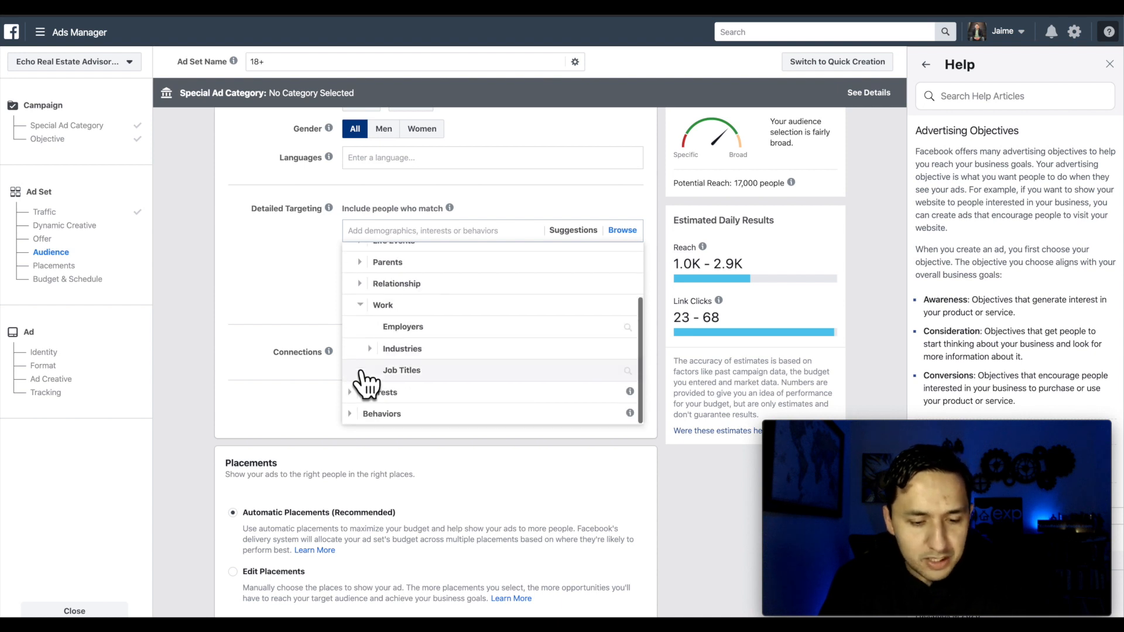
left_click(362, 305)
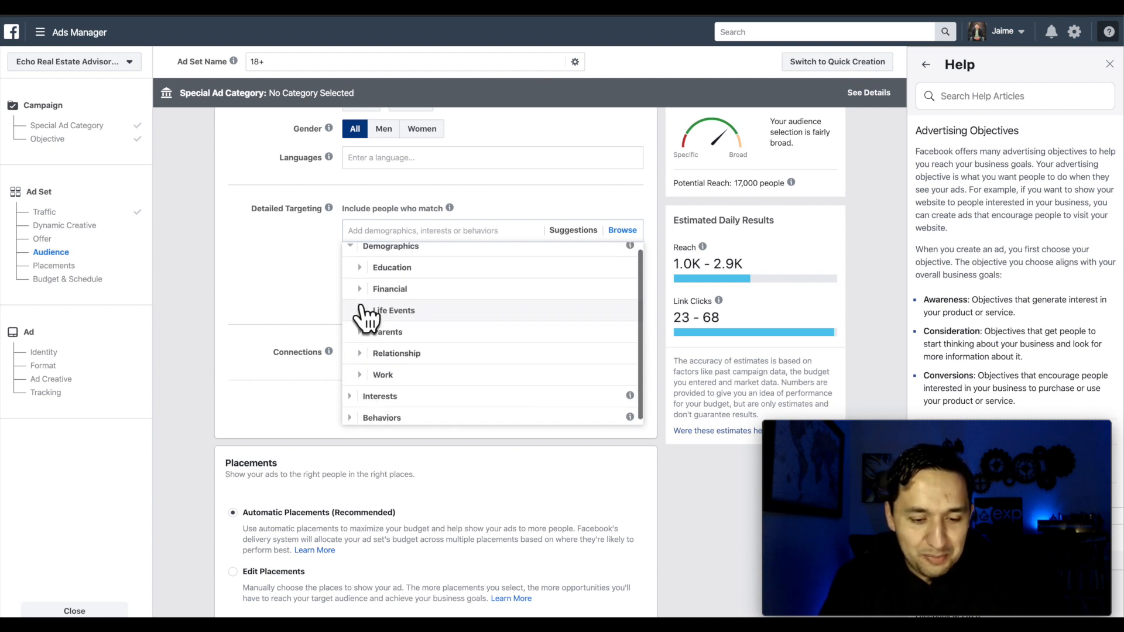
left_click(356, 396)
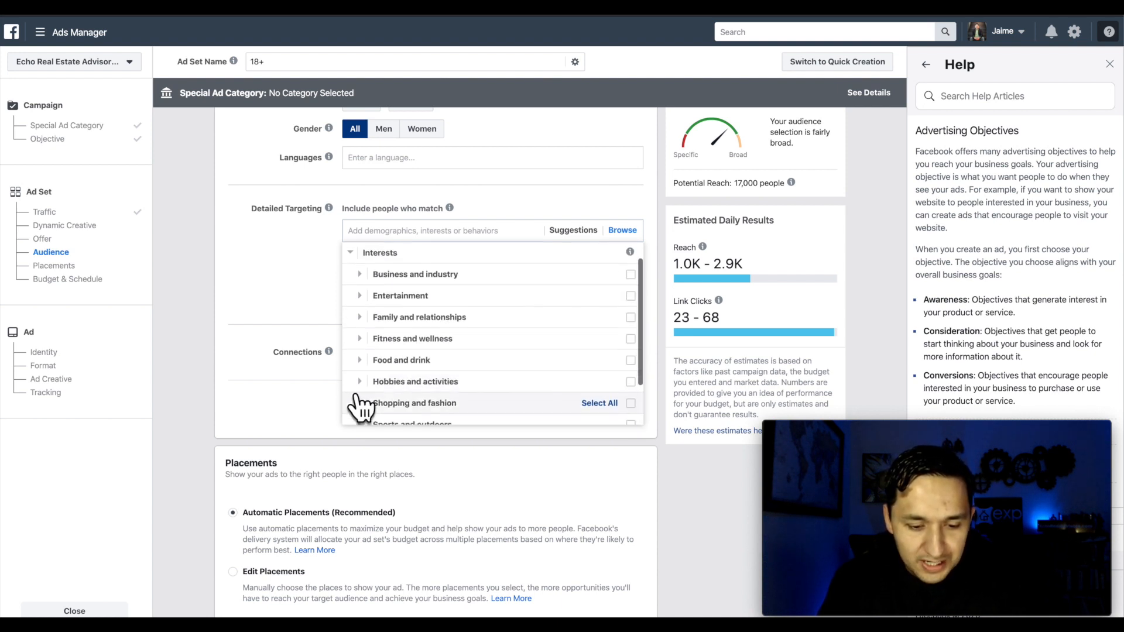
scroll(401, 382, "down", 1)
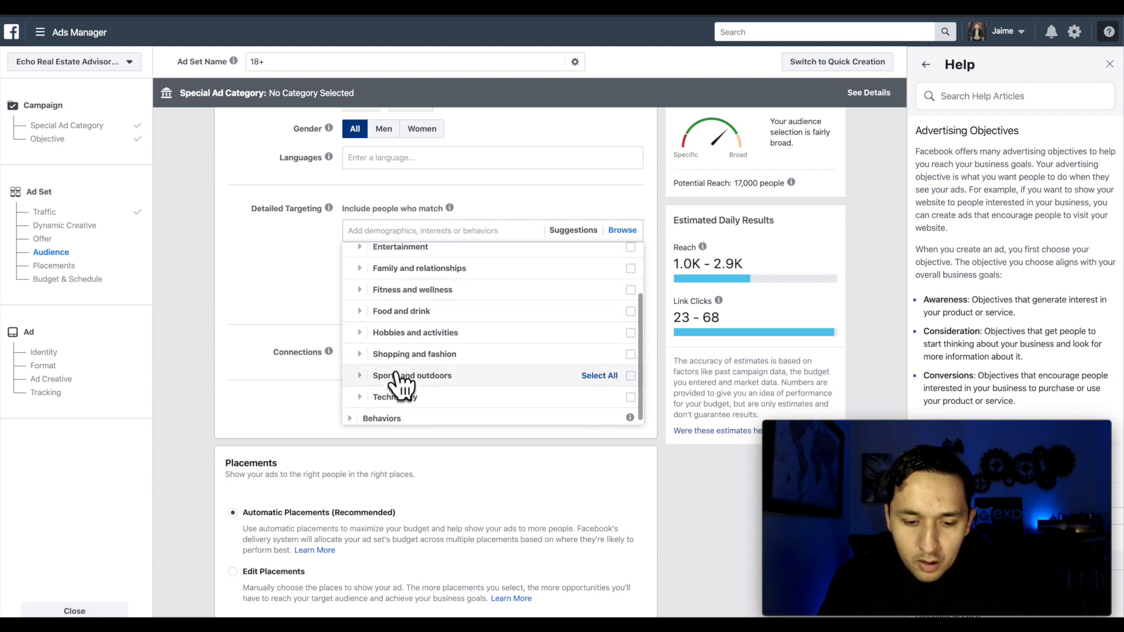
scroll(397, 381, "up", 1)
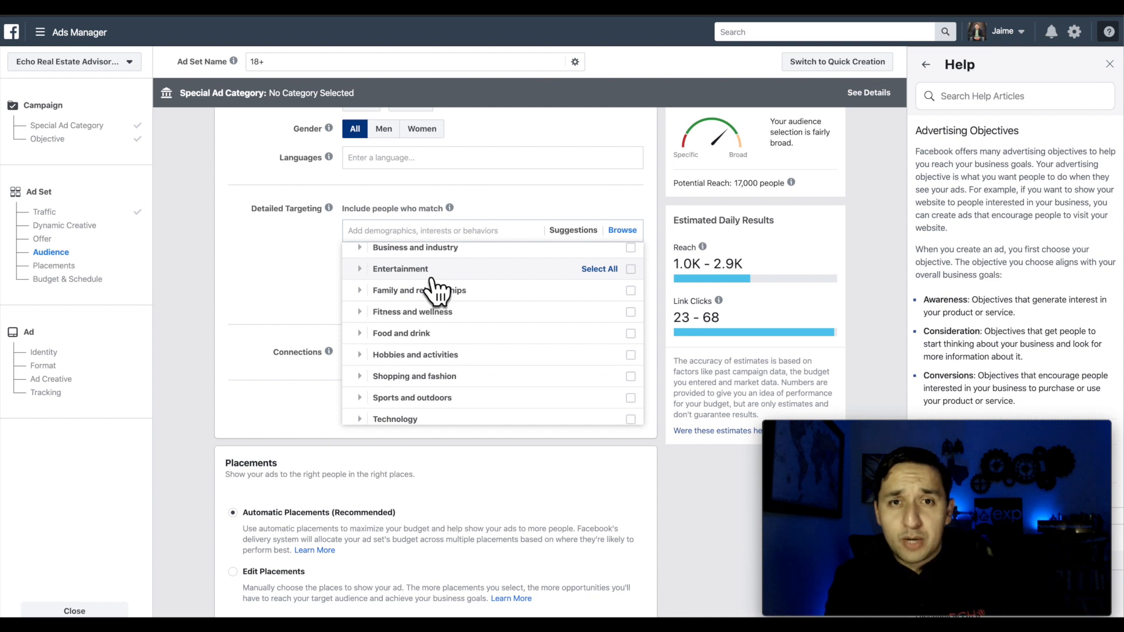
scroll(432, 287, "up", 3)
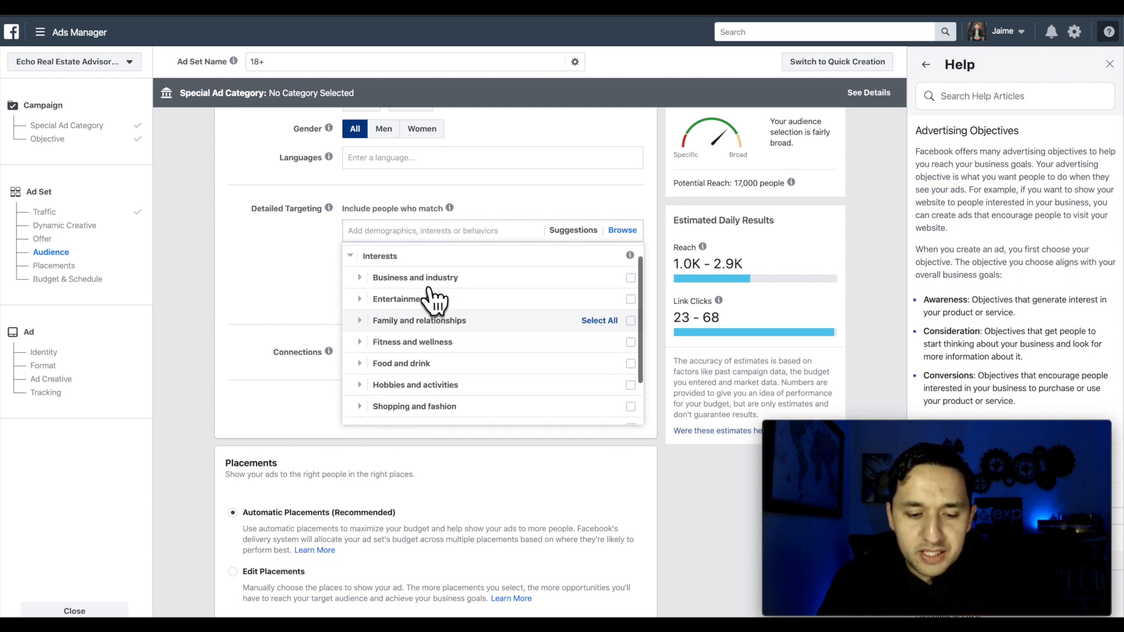
left_click(352, 274)
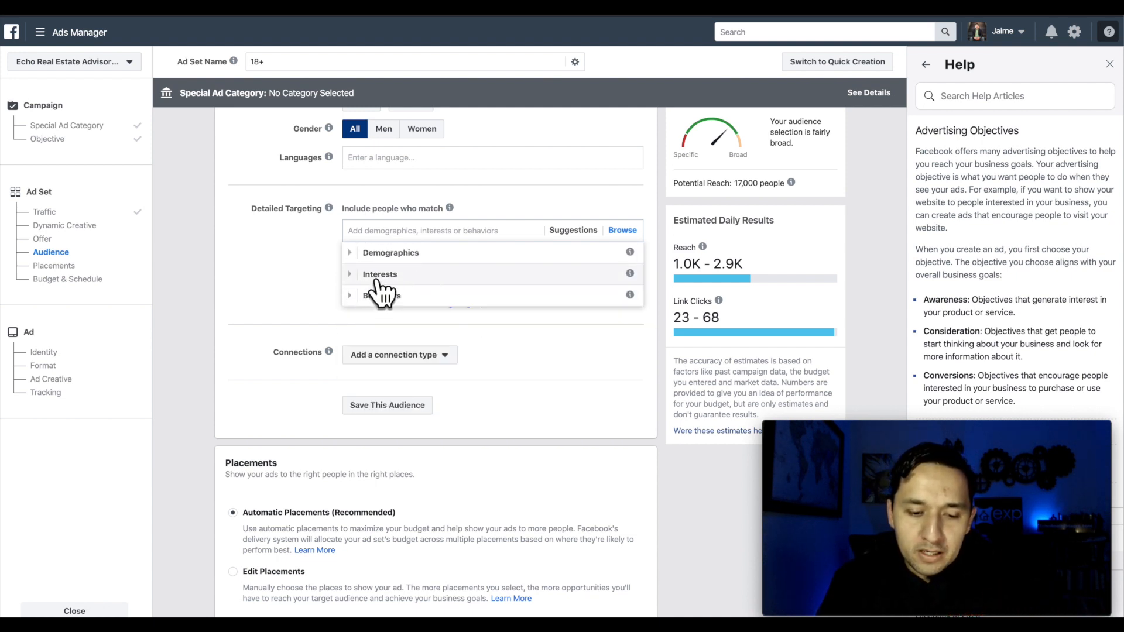
- Browse the Behaviors categories for detailed targeting, examining the Purchase behavior and Politics (US) options
left_click(350, 297)
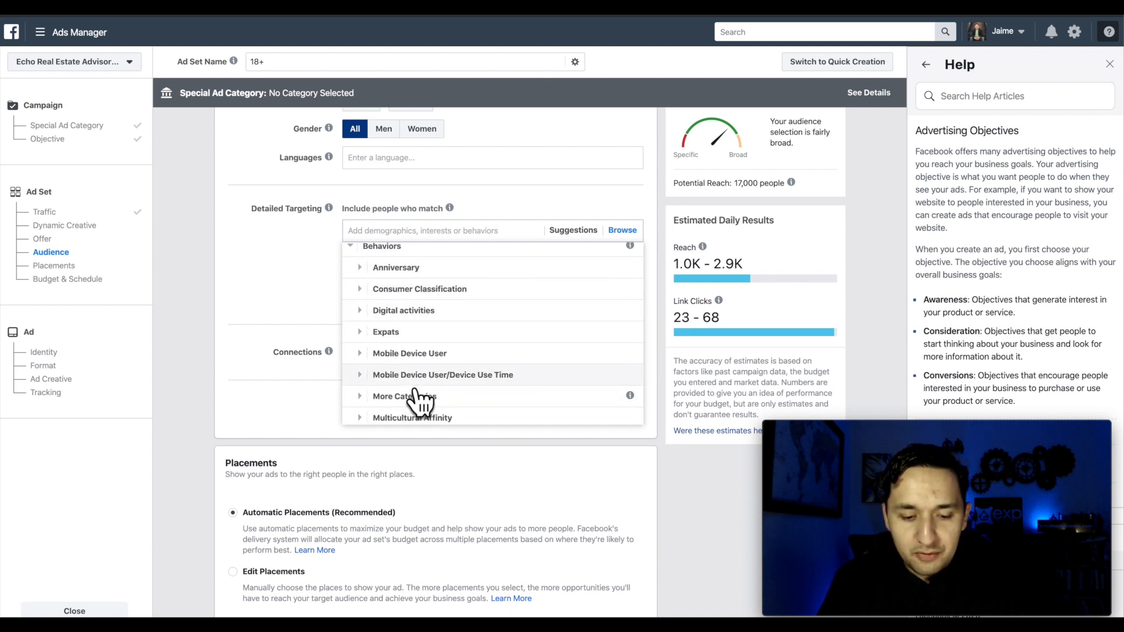
scroll(416, 402, "down", 4)
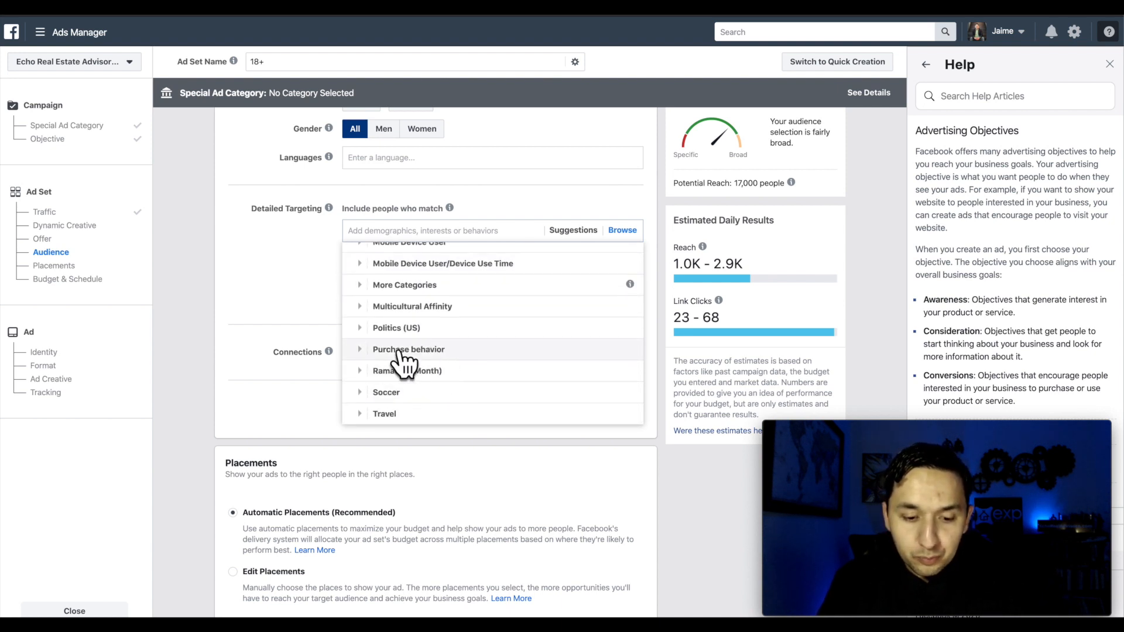
left_click(361, 349)
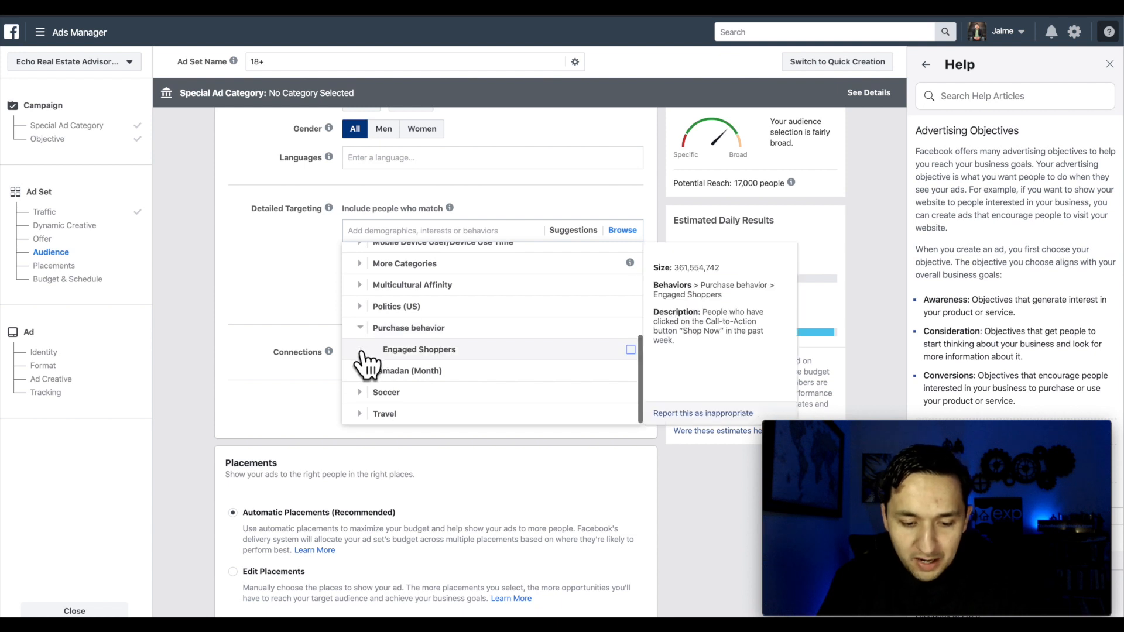
left_click(367, 305)
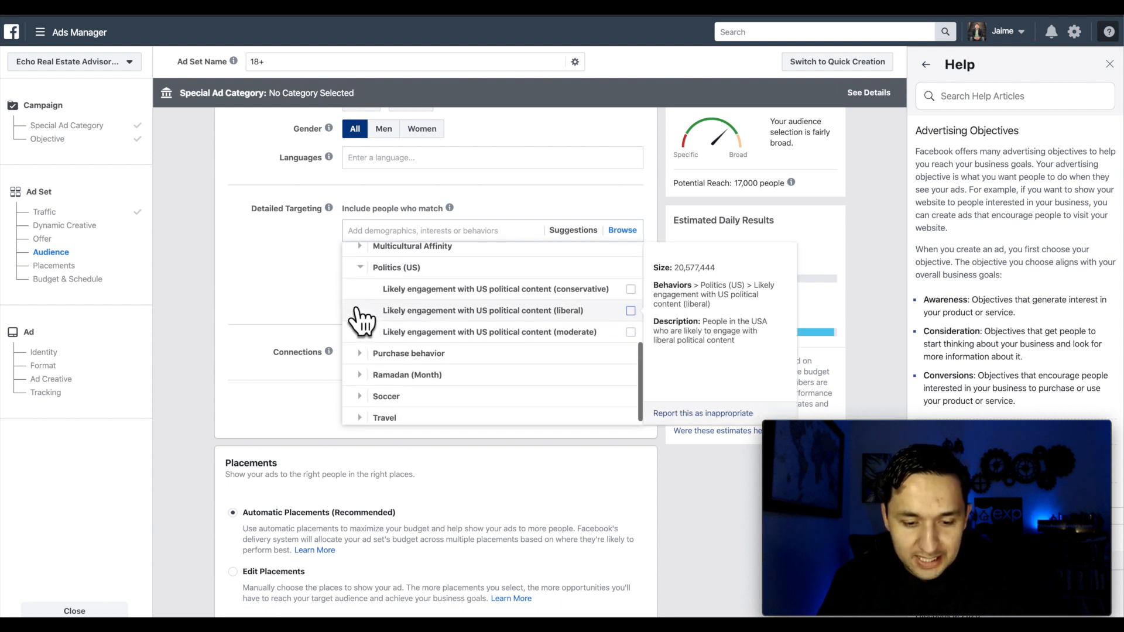
left_click(284, 293)
- Review the connection types available for Facebook Pages and apps without adding one
scroll(590, 326, "down", 3)
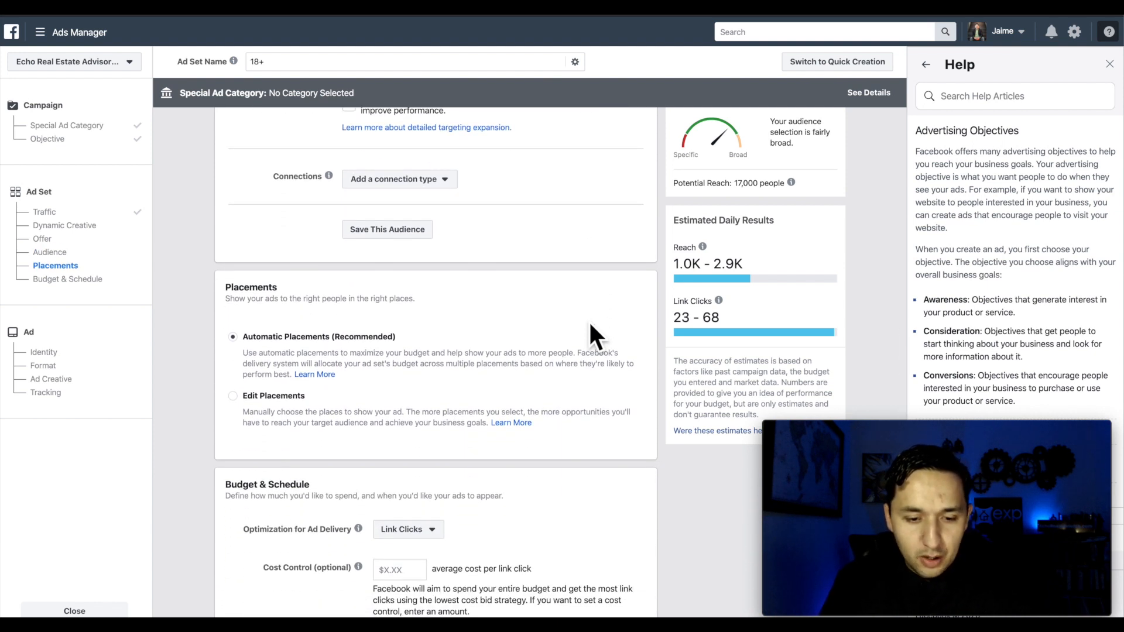
left_click(430, 180)
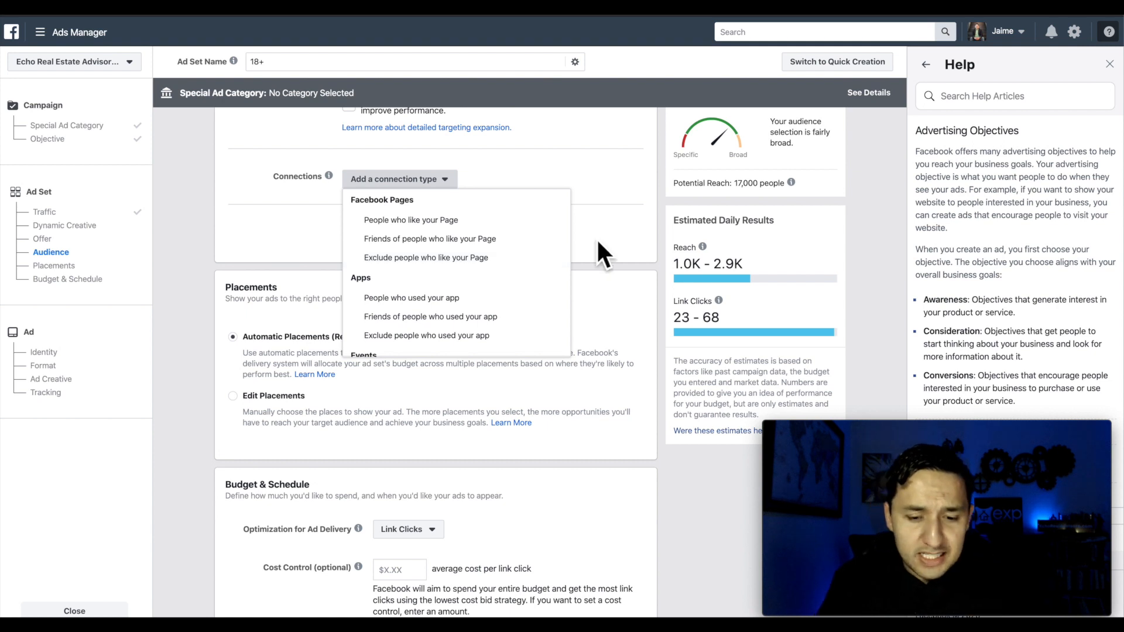
left_click(621, 266)
scroll(620, 255, "down", 3)
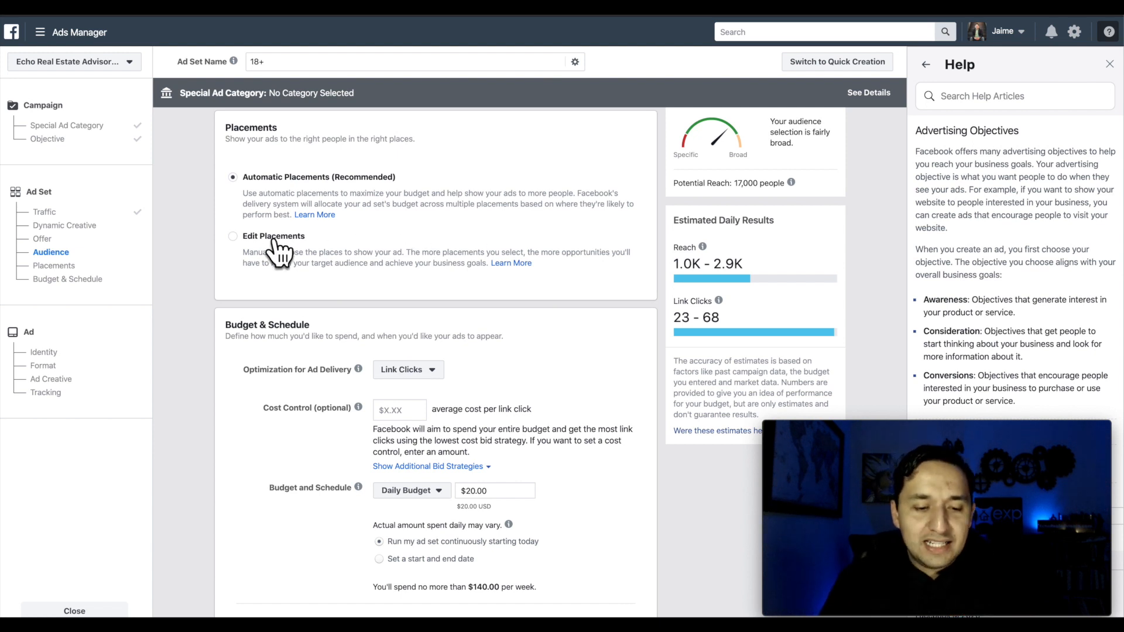
left_click(233, 236)
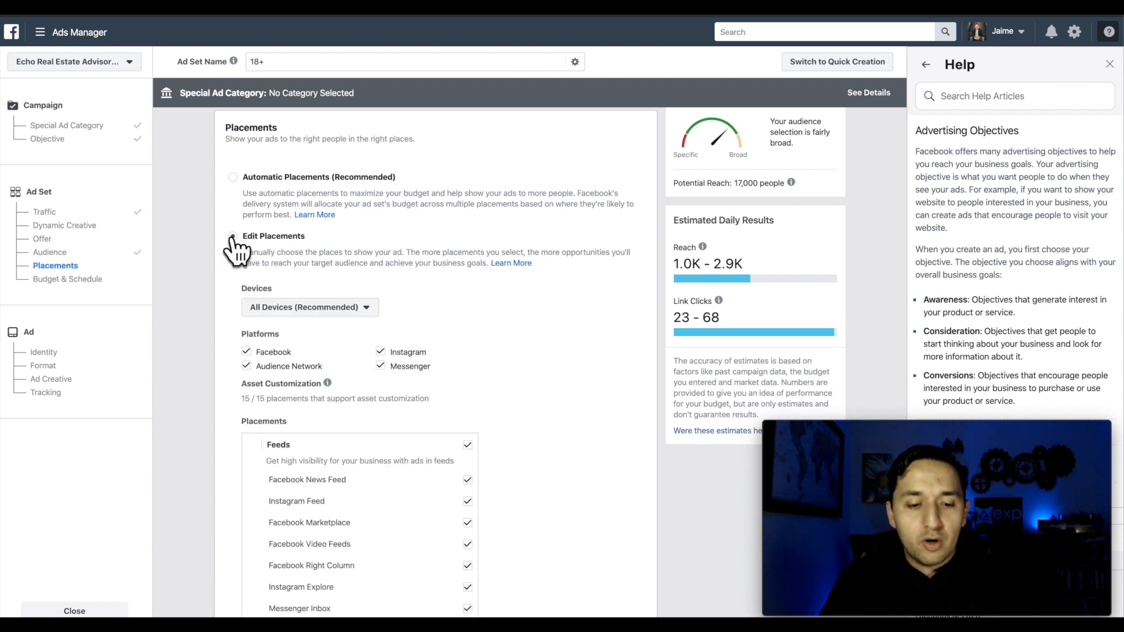
scroll(567, 272, "down", 1)
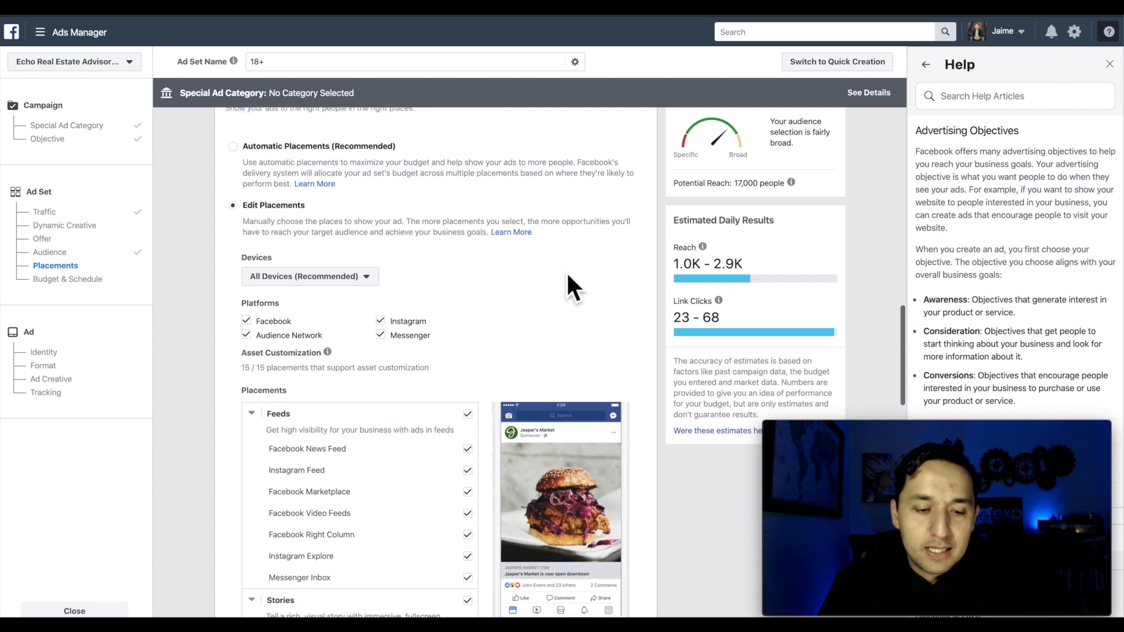
left_click(233, 144)
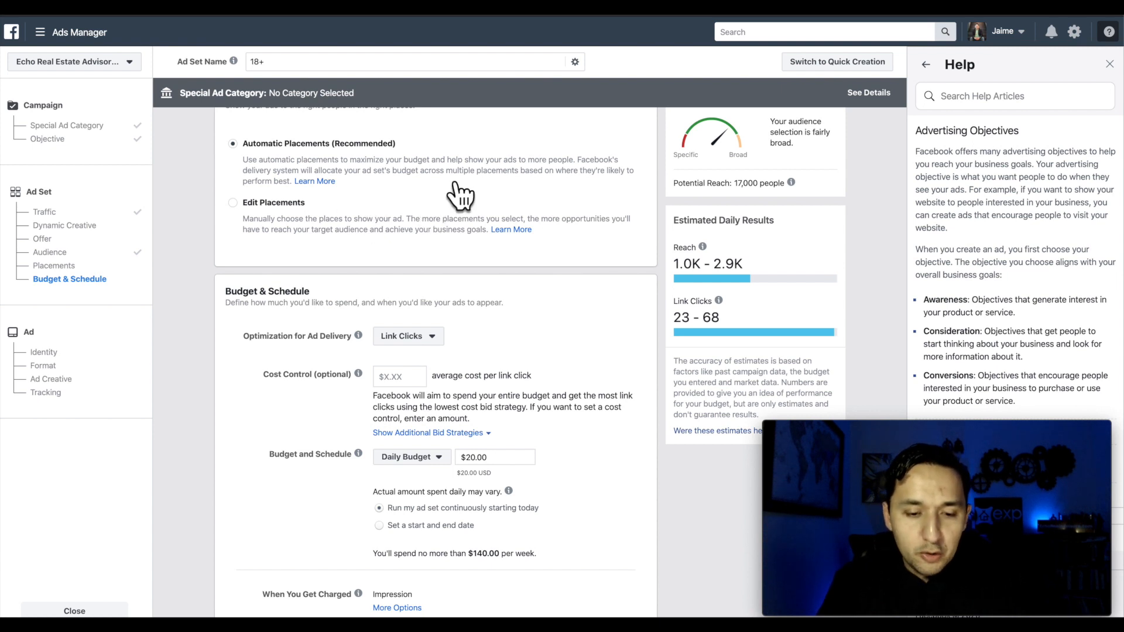
- Switch the ad set to Edit Placements and review the Facebook, Instagram, Messenger and Audience Network platforms
left_click(232, 203)
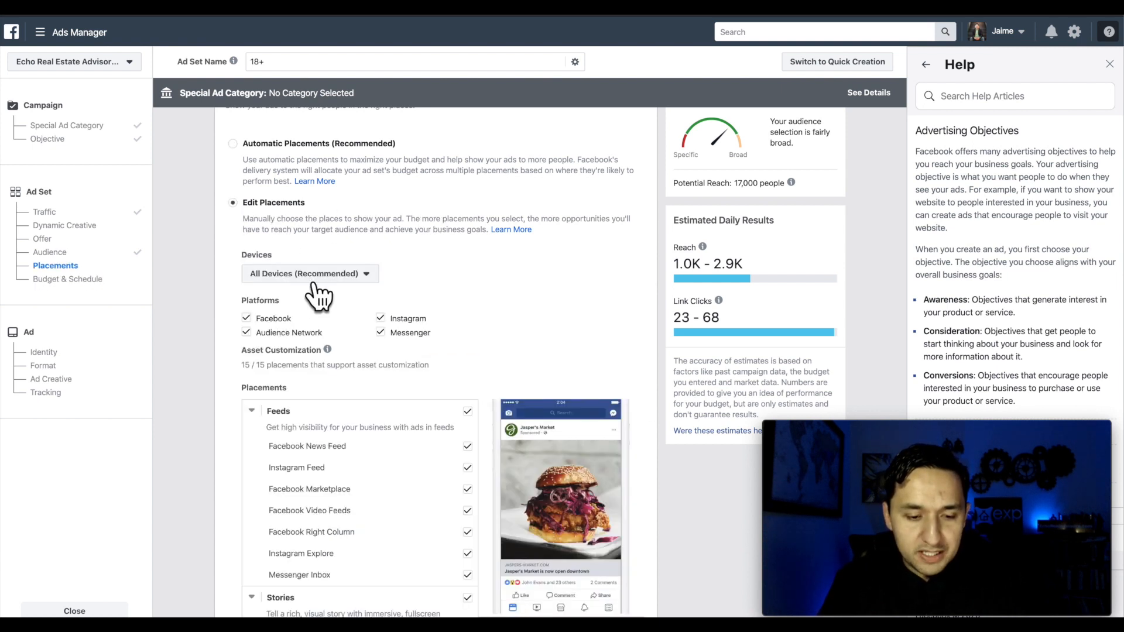
scroll(317, 295, "down", 1)
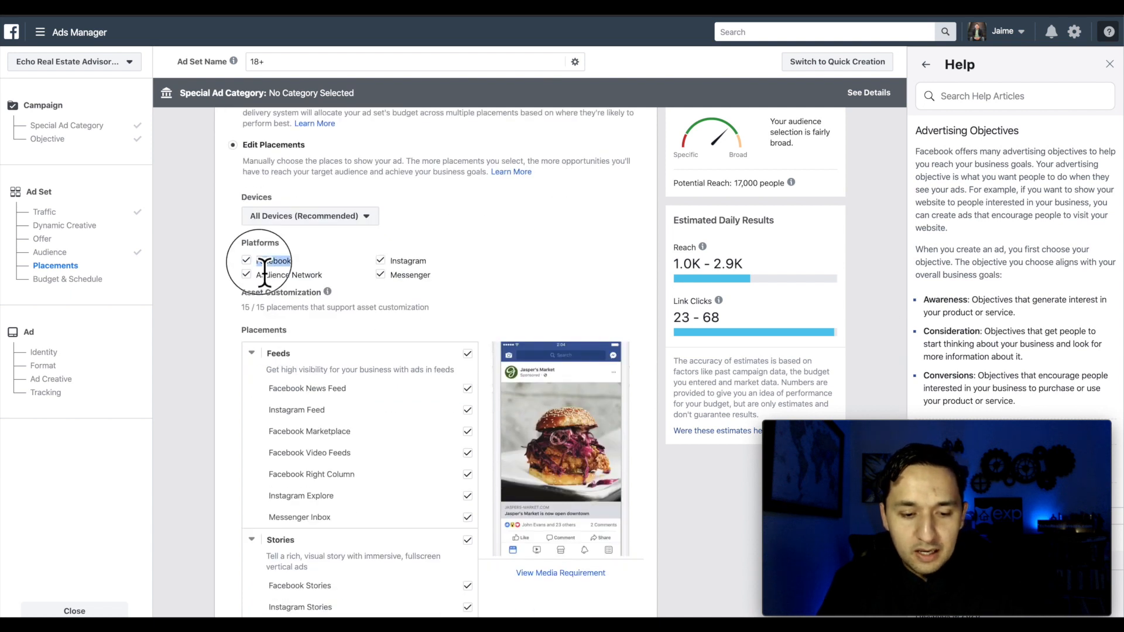
double_click(402, 259)
double_click(415, 275)
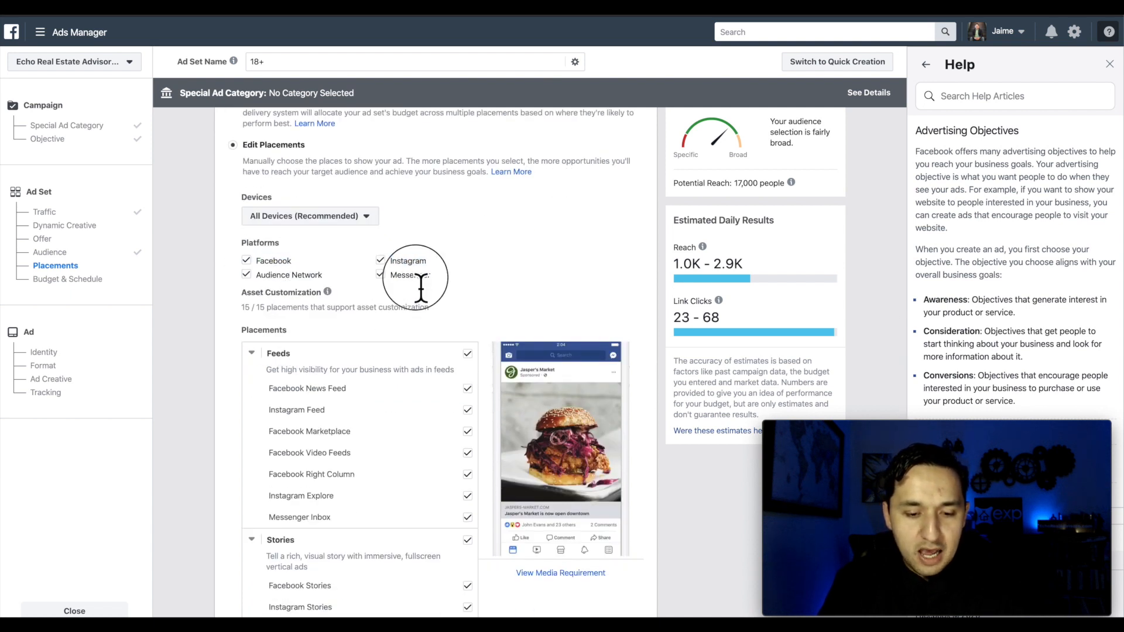
double_click(285, 275)
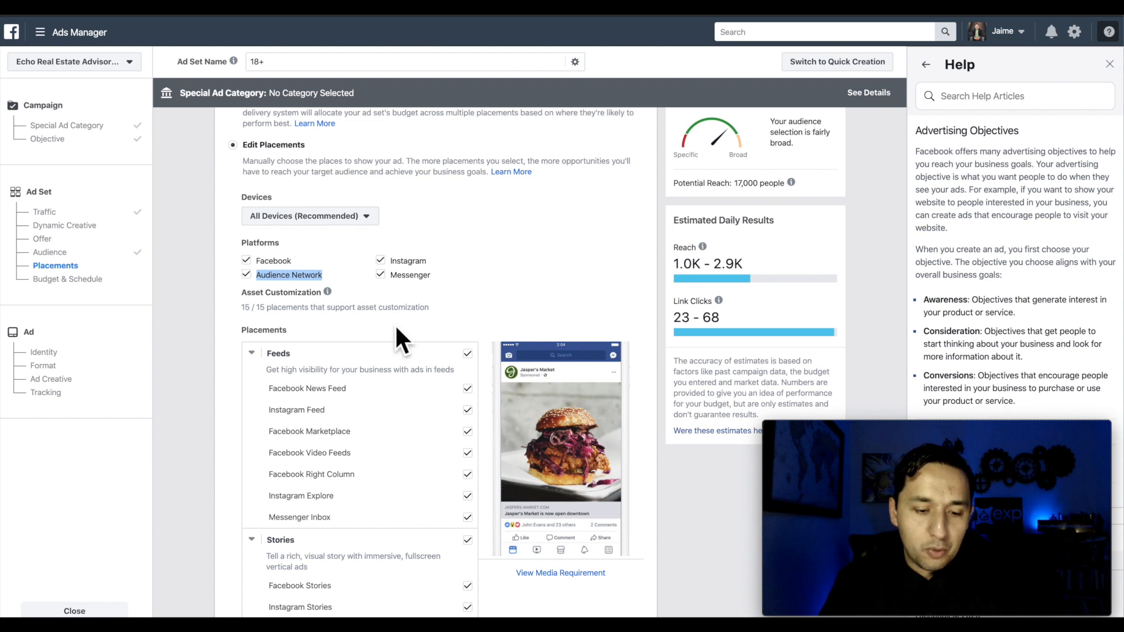
- Examine the full list of placements, from Feeds and Stories through Search, In-Article, and Apps and Sites
scroll(396, 328, "down", 8)
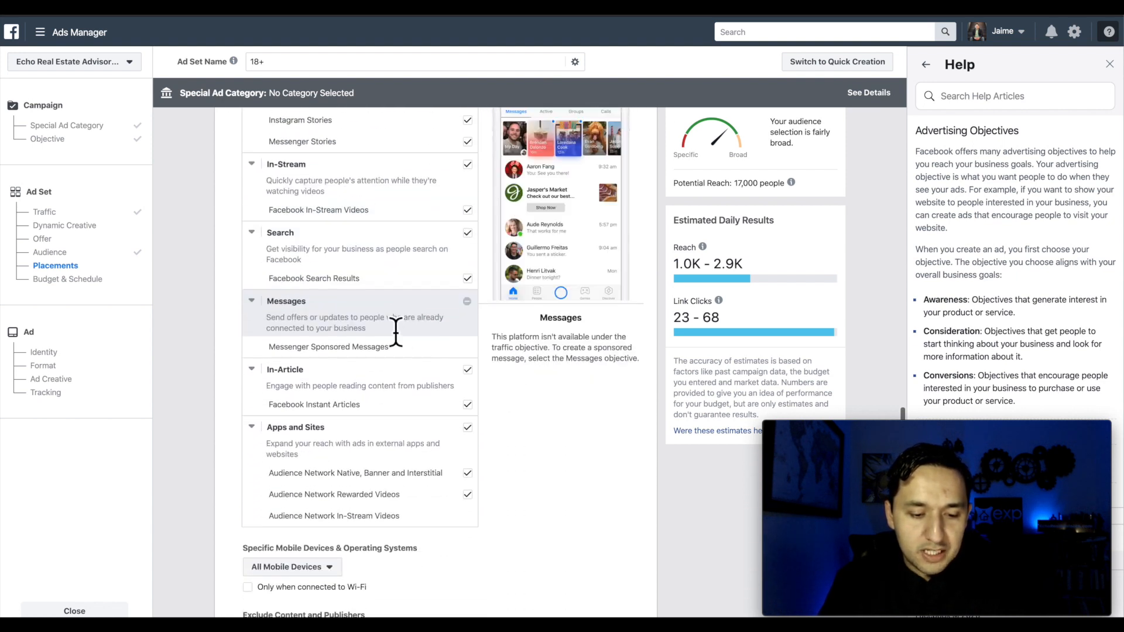
scroll(396, 328, "down", 2)
scroll(395, 325, "up", 3)
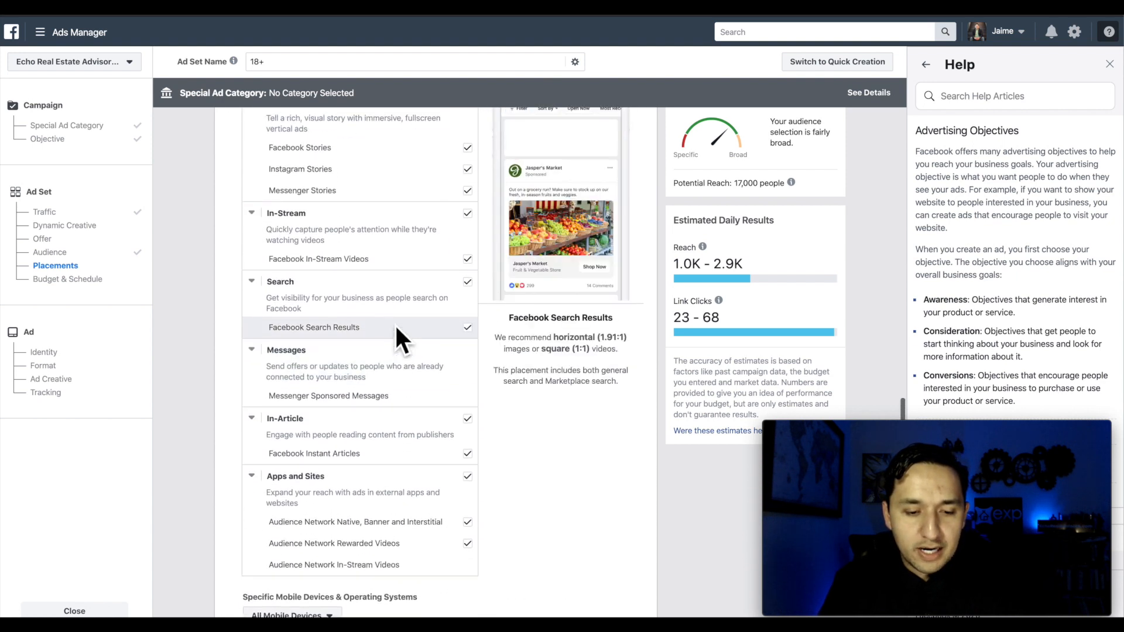
scroll(396, 328, "up", 7)
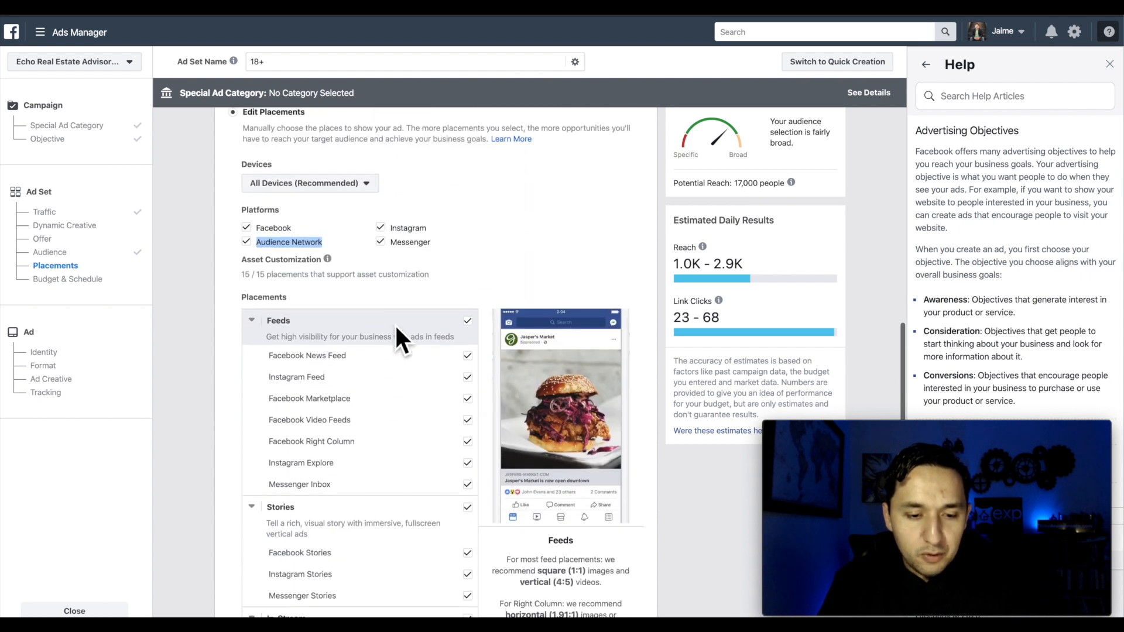
scroll(395, 326, "up", 2)
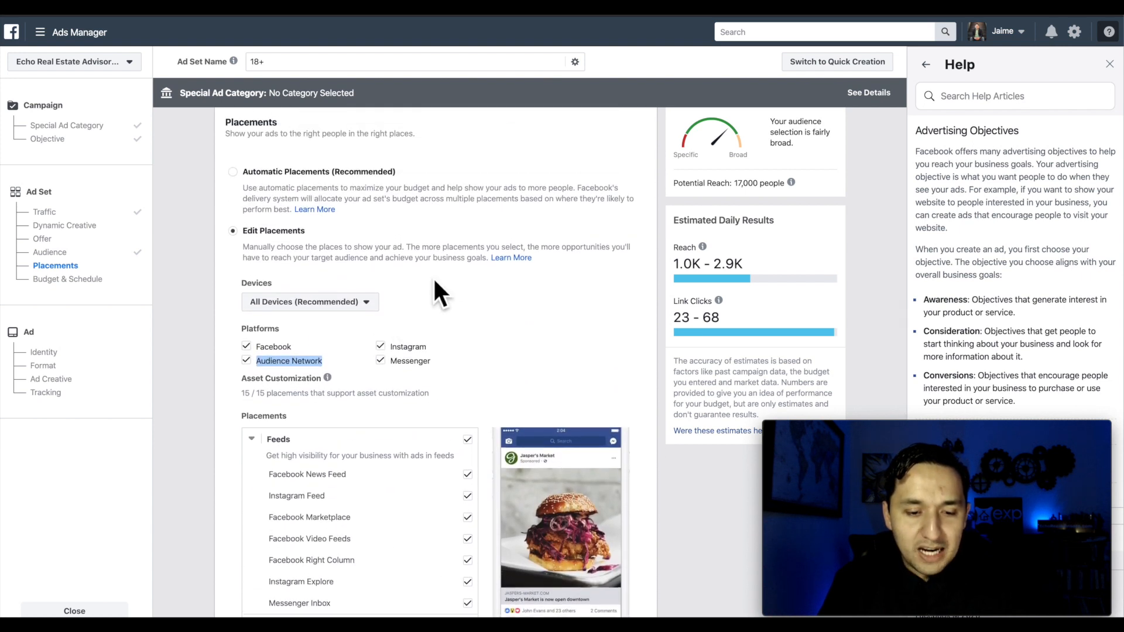
scroll(435, 282, "down", 1)
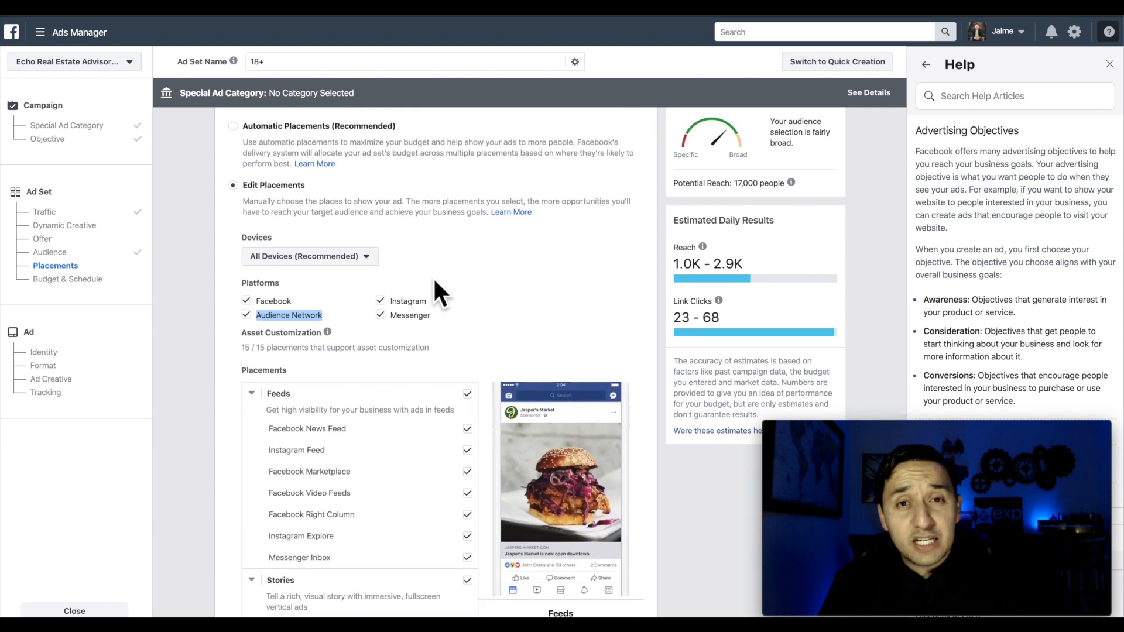
scroll(434, 282, "down", 1)
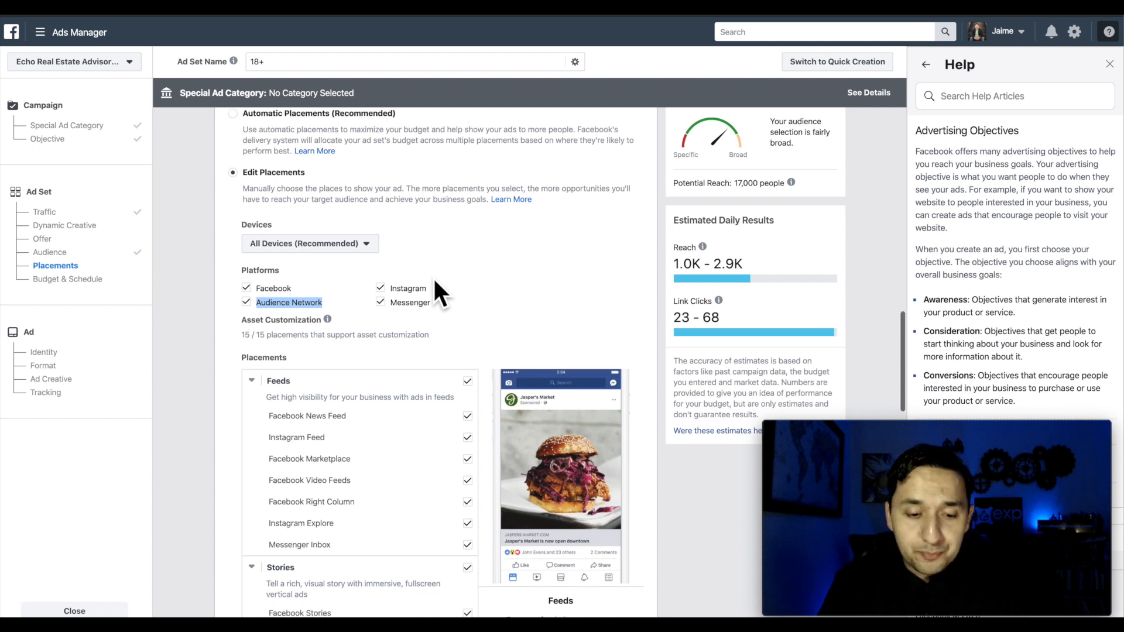
scroll(435, 283, "down", 1)
scroll(434, 282, "down", 1)
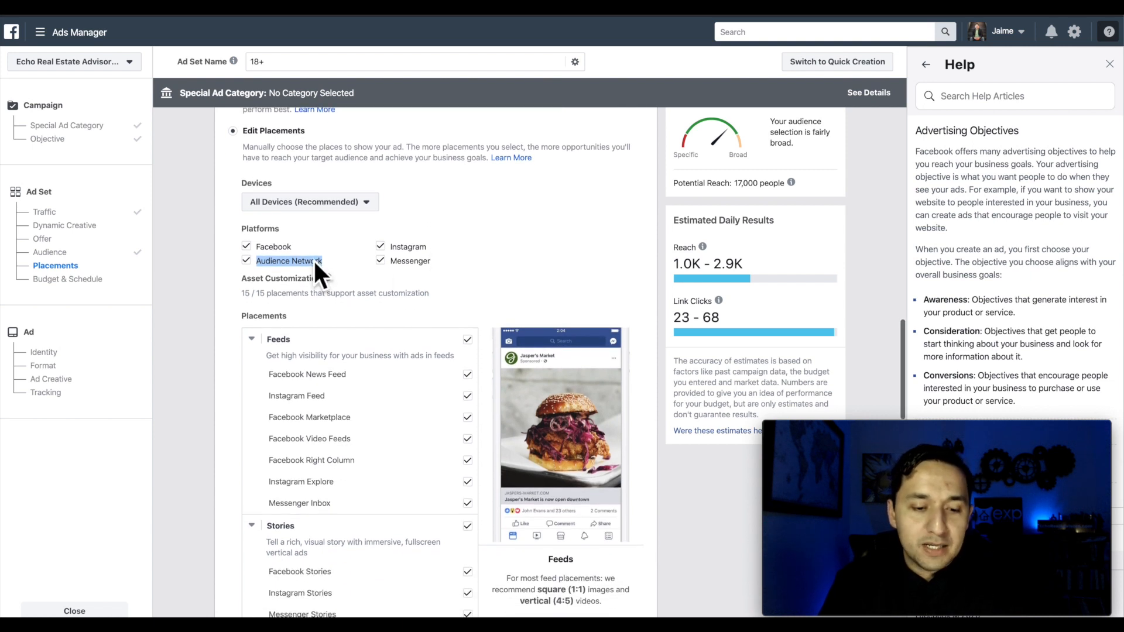
- Remove Audience Network, Facebook and Messenger from the platforms, keeping only Instagram
left_click(246, 260)
left_click(246, 246)
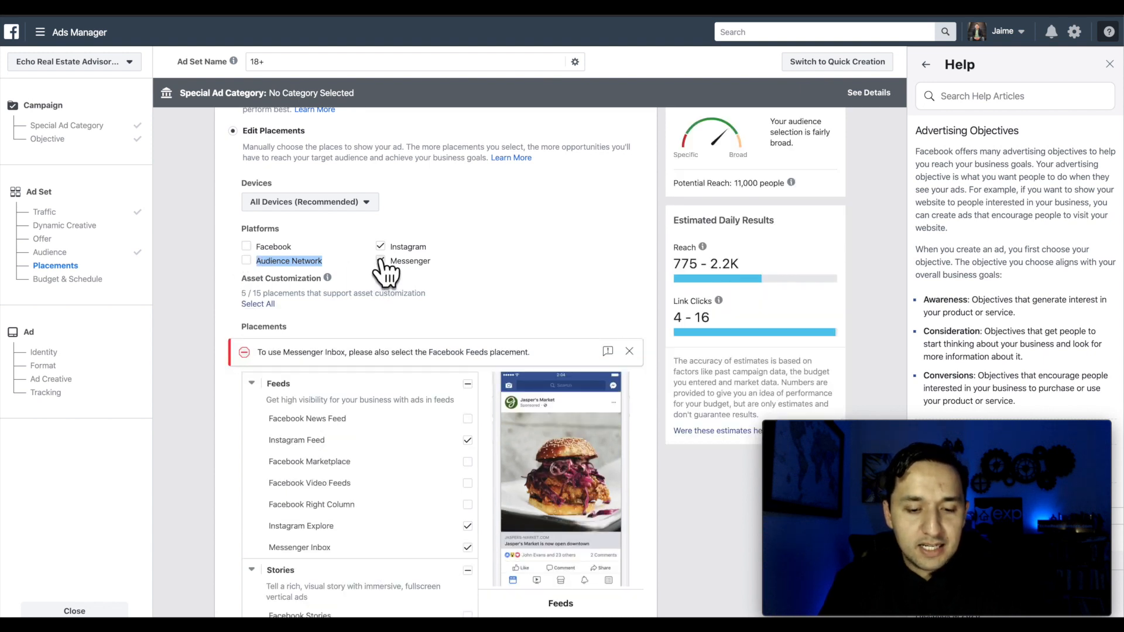
left_click(381, 260)
- Examine the selected Instagram Feed, Explore and Stories placements with their previews and recommended media formats
scroll(386, 471, "down", 4)
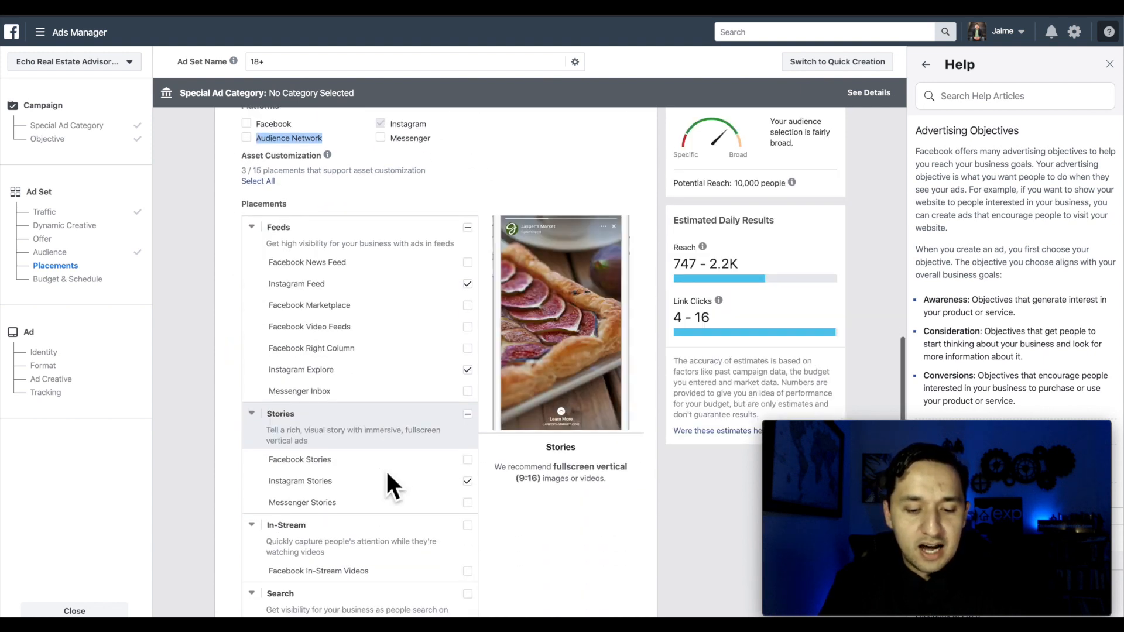
scroll(386, 469, "up", 2)
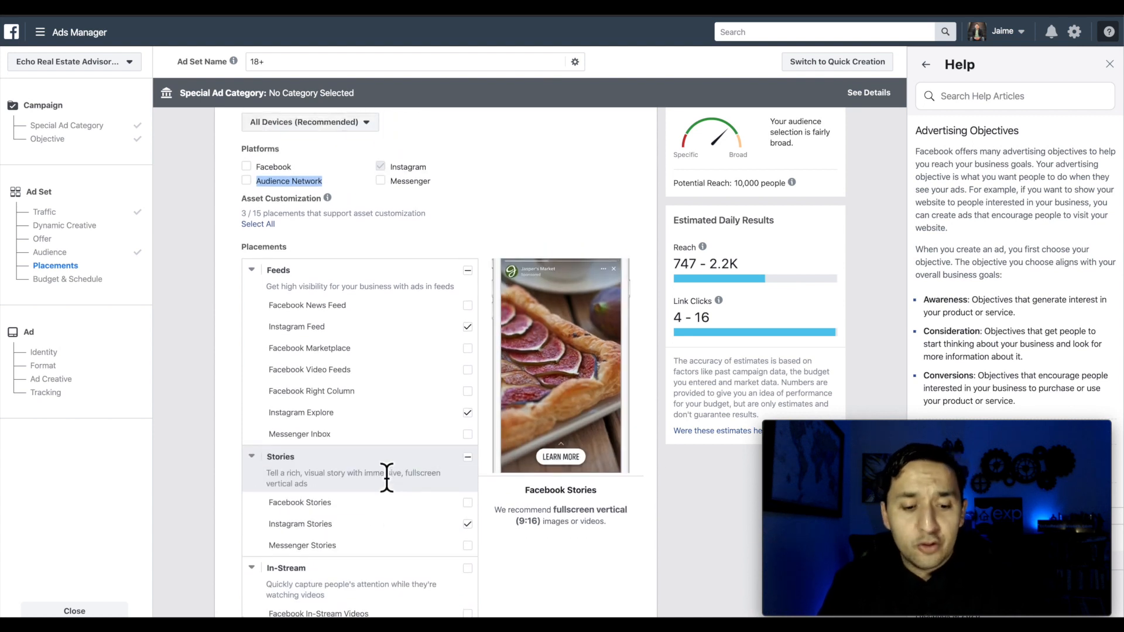
scroll(508, 219, "down", 1)
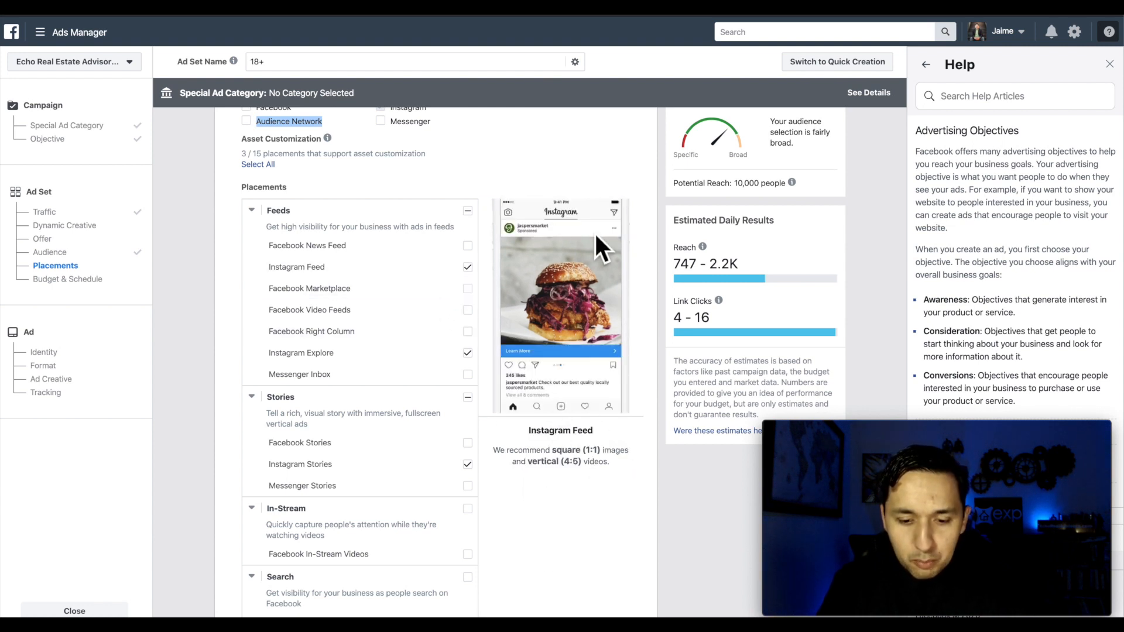
scroll(577, 364, "down", 1)
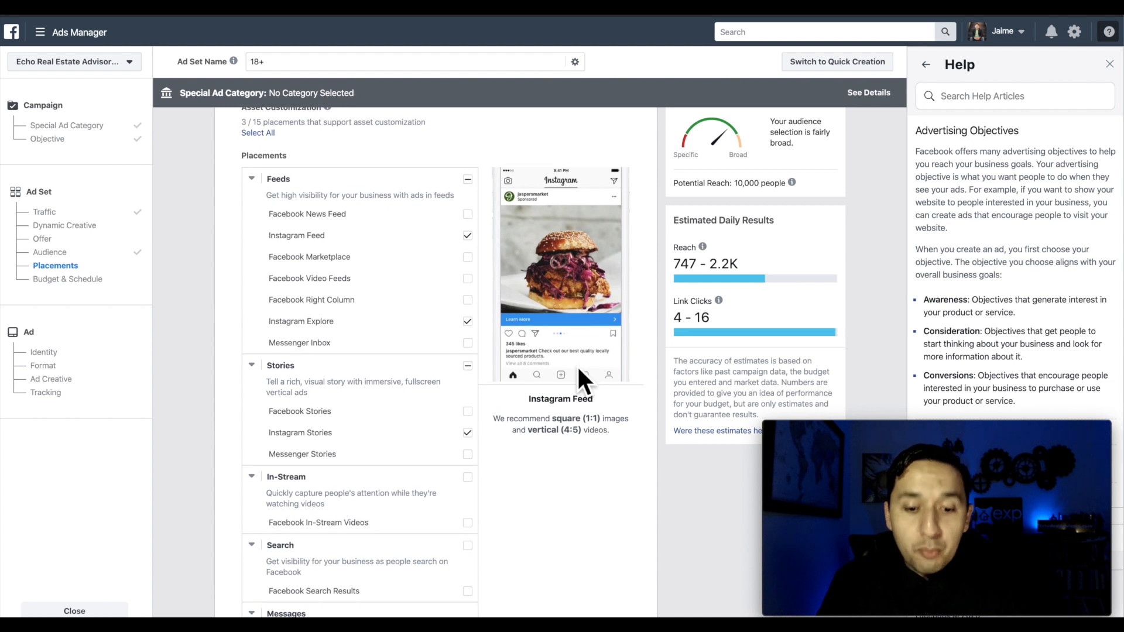
scroll(577, 364, "down", 1)
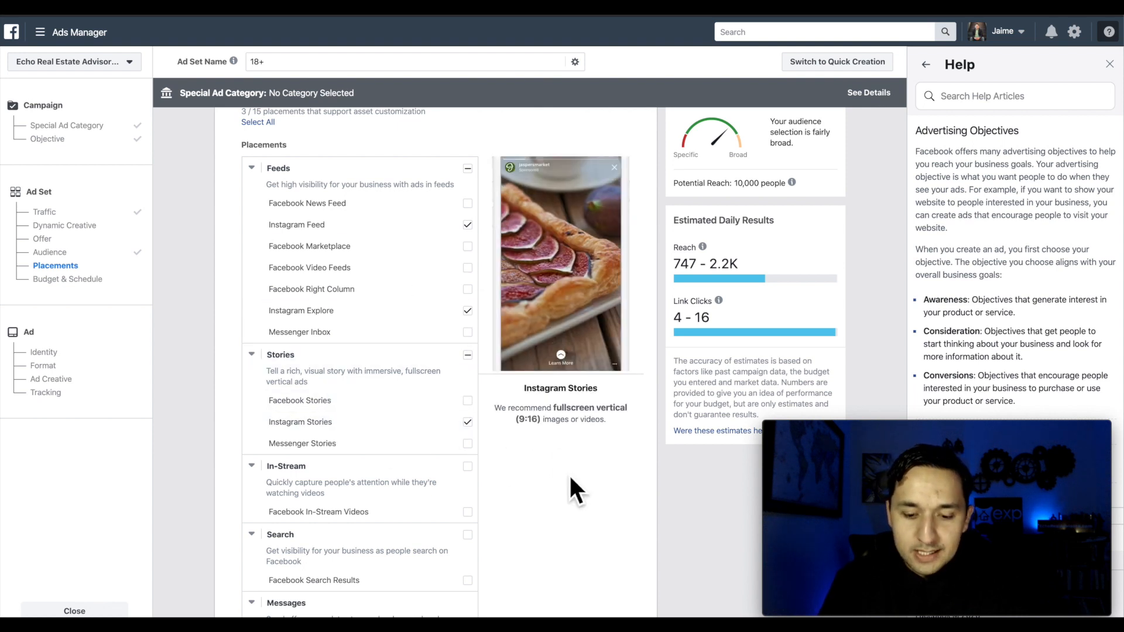
scroll(570, 478, "down", 5)
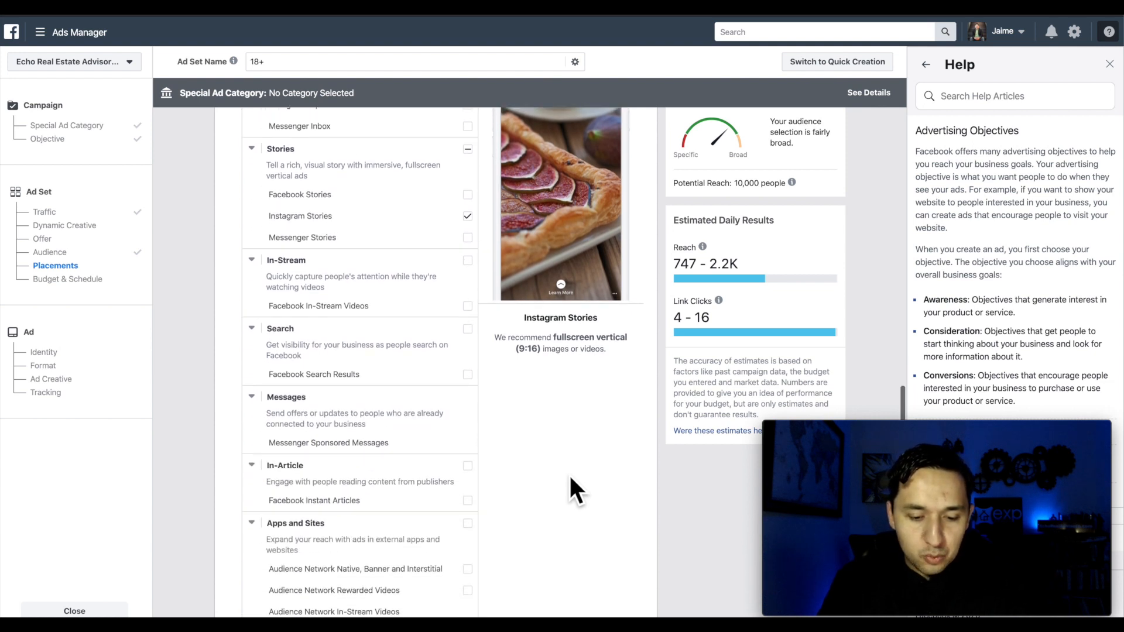
- Review the Stories, In-Stream, Search, Messages, In-Article, and Apps and Sites placements in the placement list
scroll(570, 477, "up", 2)
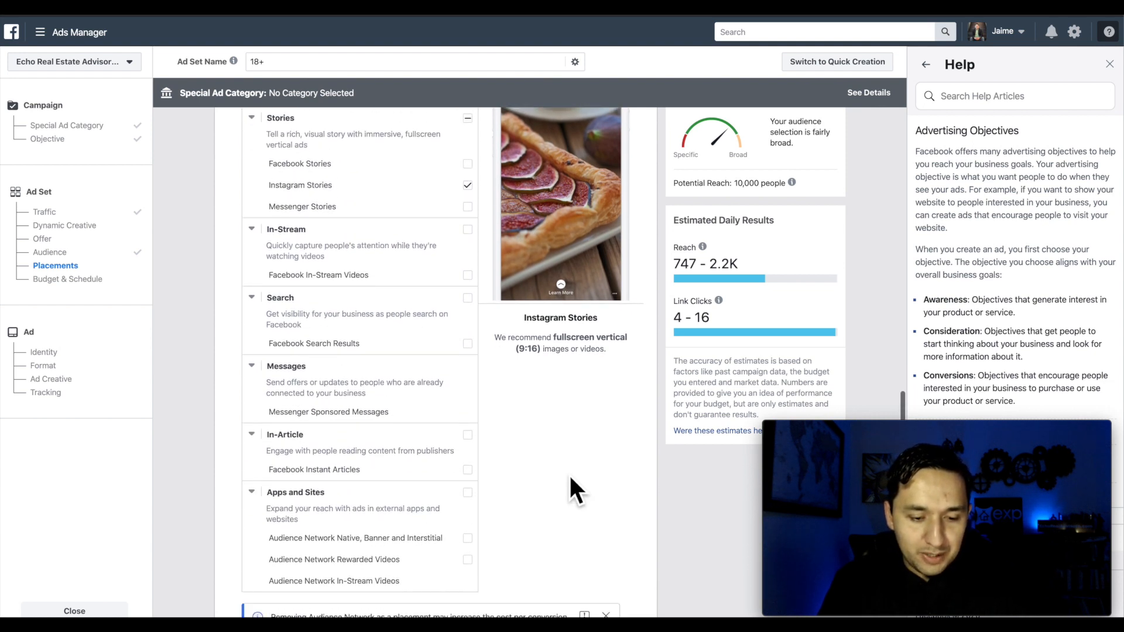
scroll(570, 478, "down", 4)
scroll(570, 481, "up", 5)
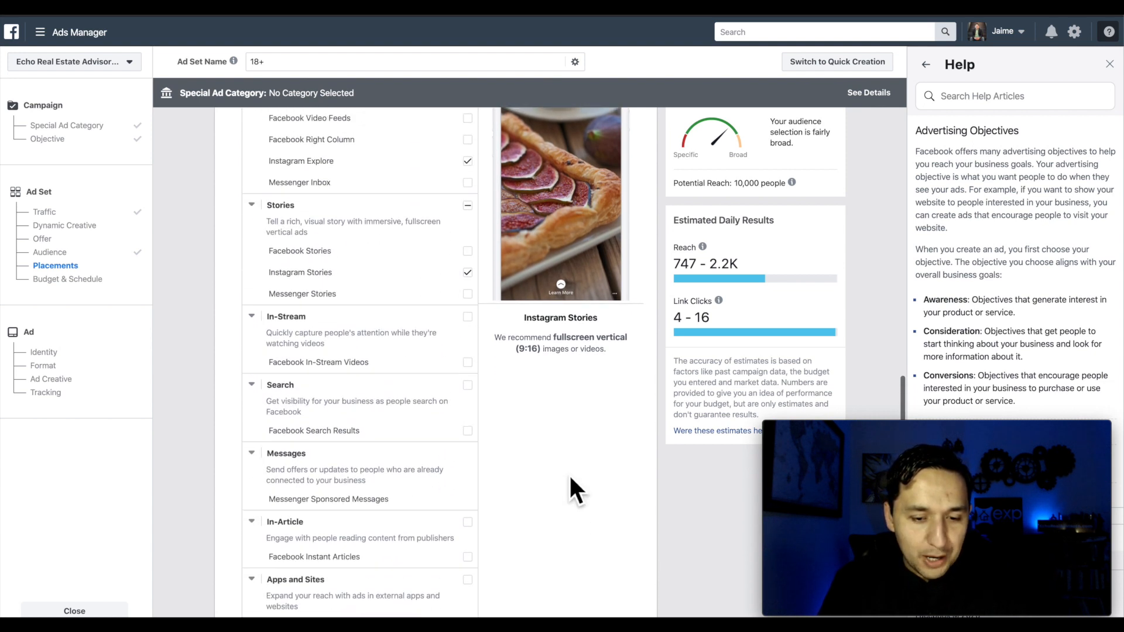
scroll(570, 477, "up", 1)
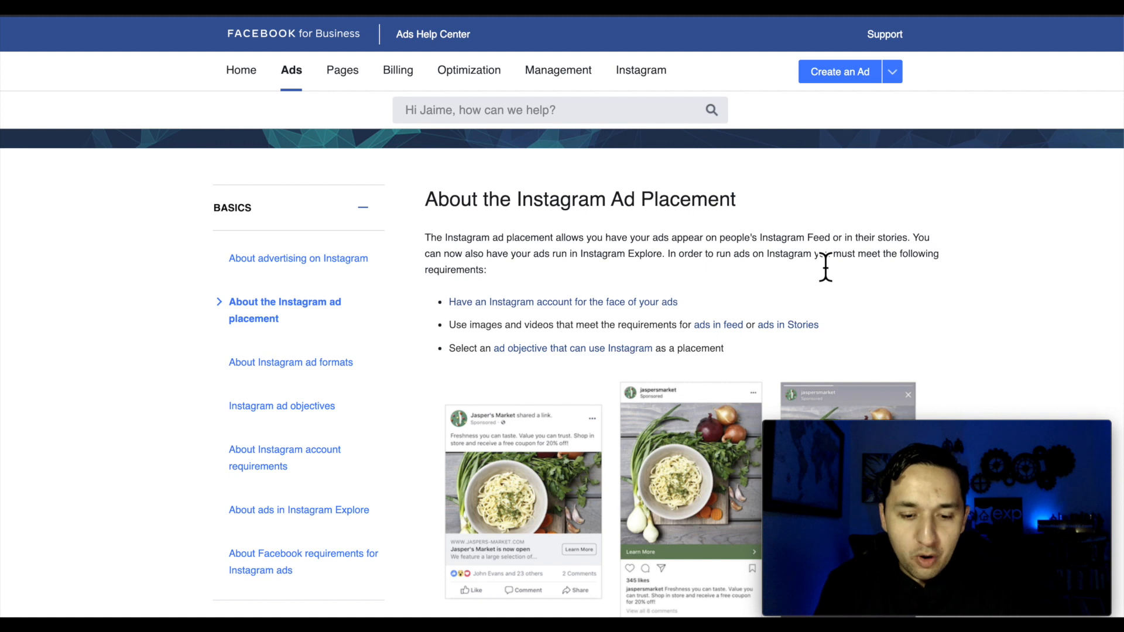
- Switch to the Ads Help Center article on the Instagram ad placement and compare its Facebook Feed, Instagram Feed and Instagram Stories examples
scroll(826, 267, "down", 5)
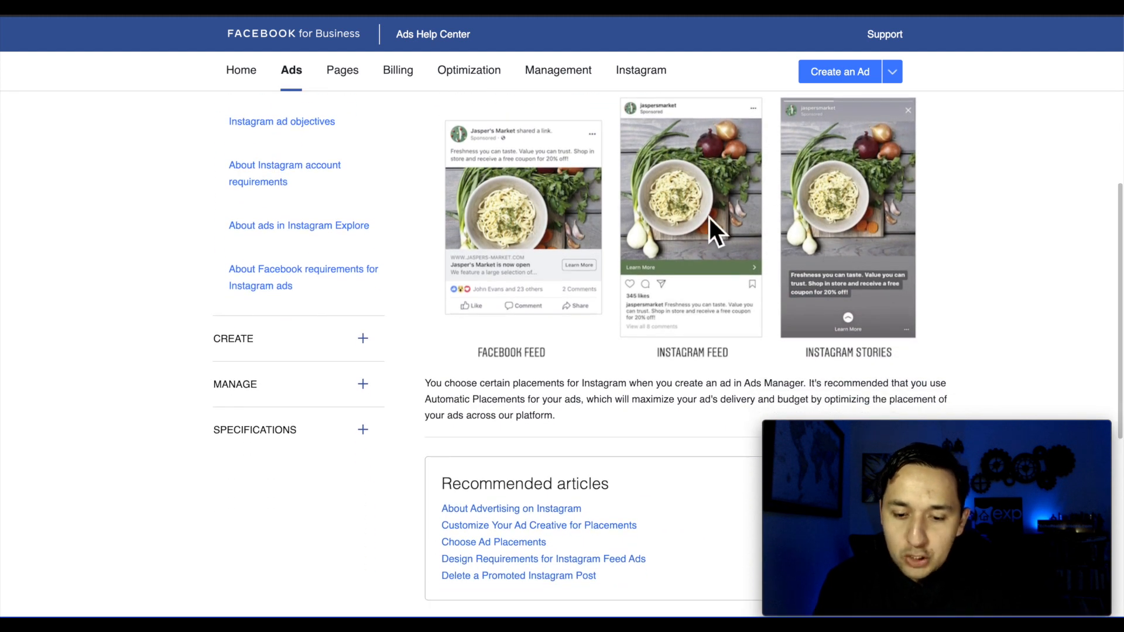
scroll(683, 346, "down", 1)
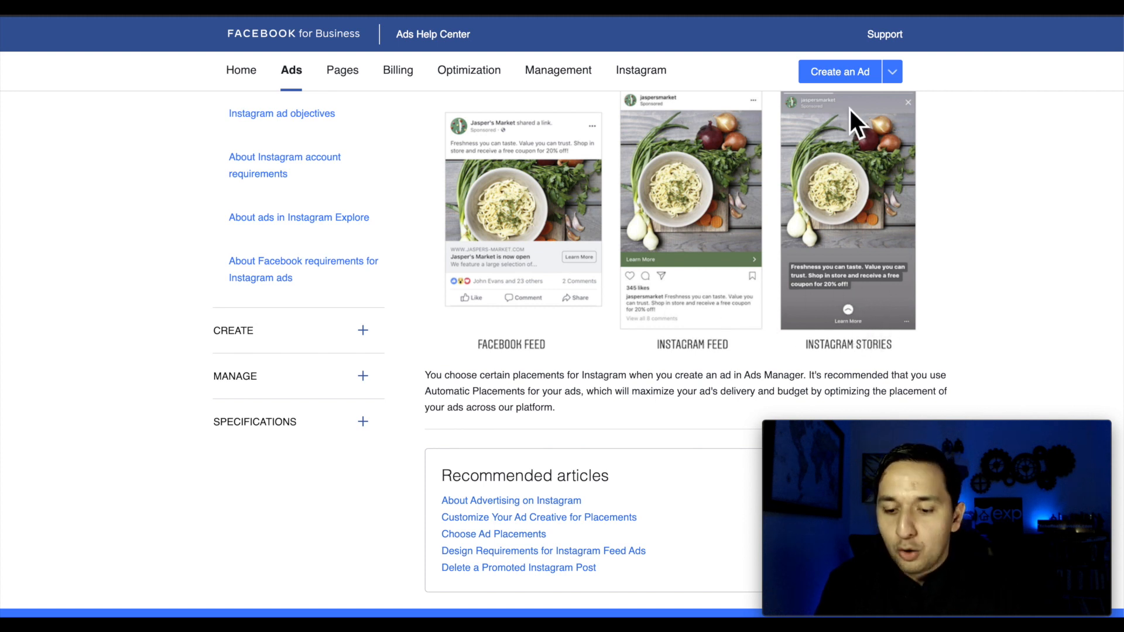
scroll(845, 316, "down", 2)
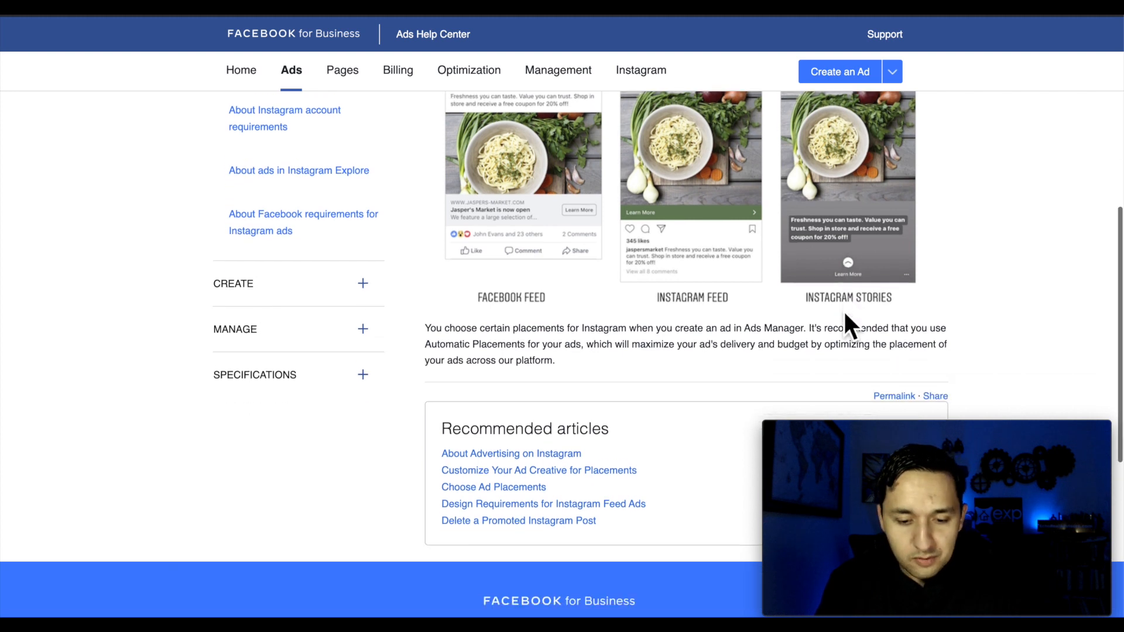
scroll(849, 292, "up", 4)
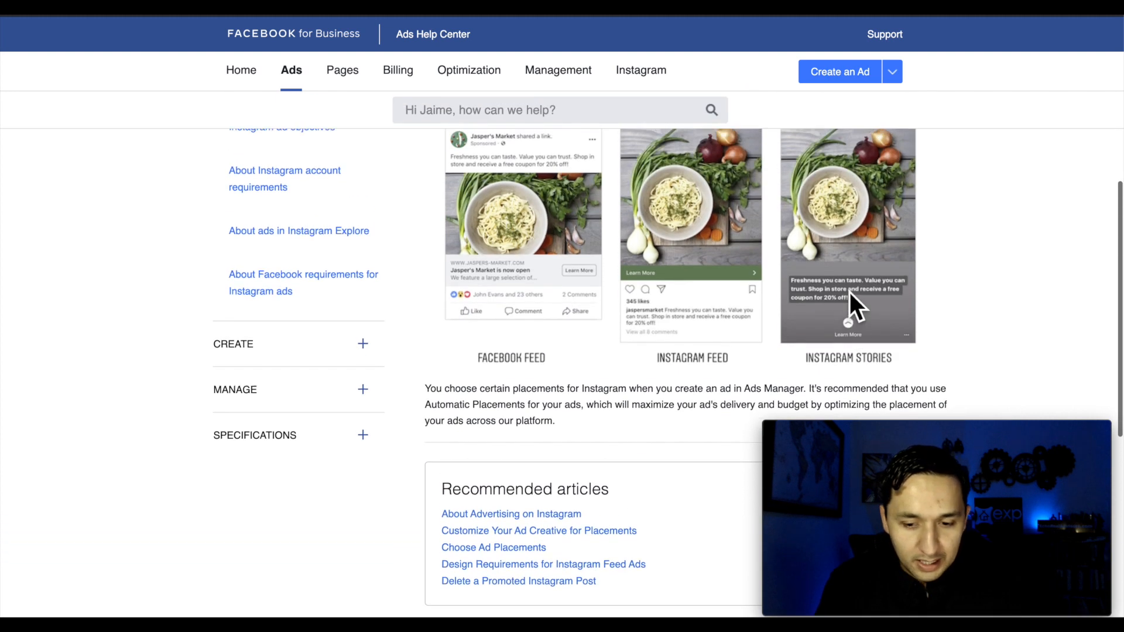
scroll(849, 292, "down", 2)
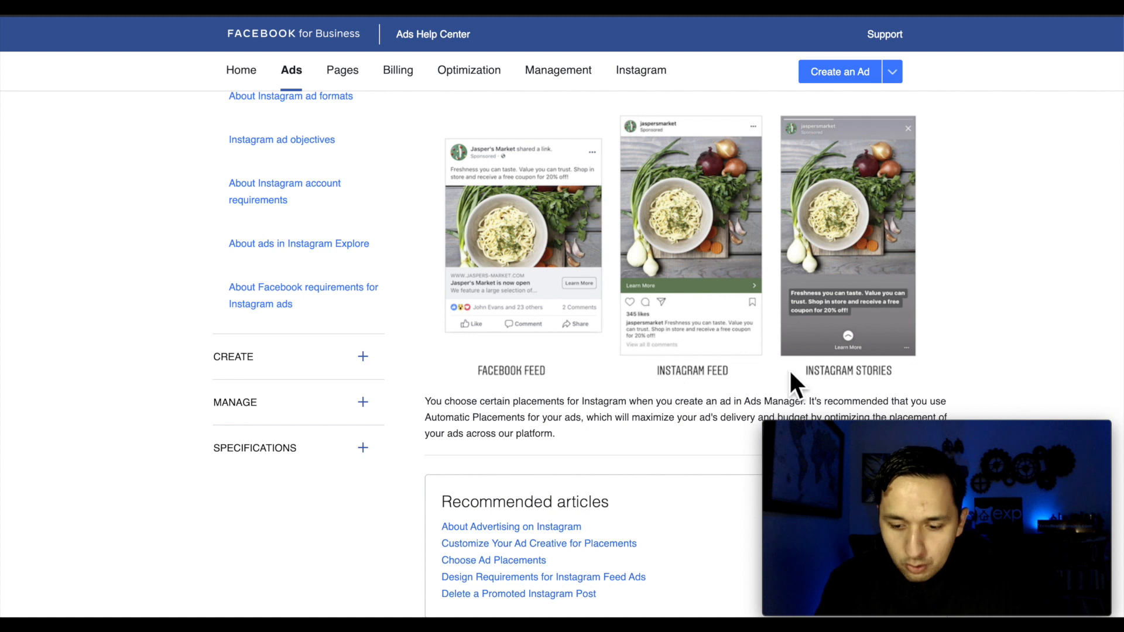
- Open the help article about ads in Instagram Explore and examine its benefits and the Explore Feed and Explore Video examples
left_click(295, 244)
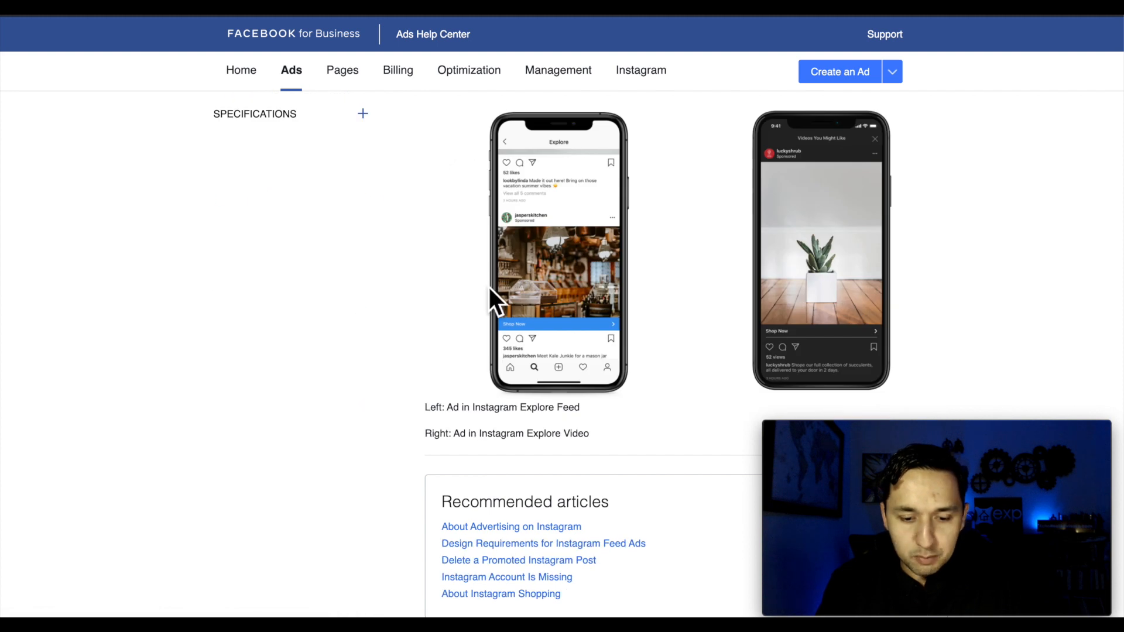
scroll(490, 295, "up", 15)
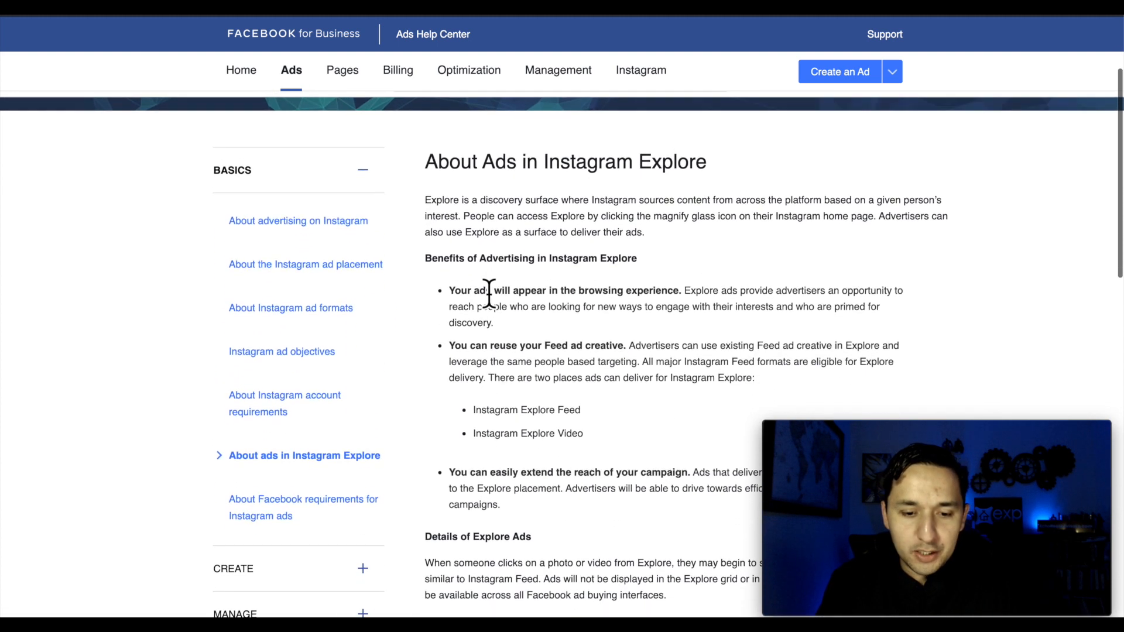
scroll(489, 295, "down", 1)
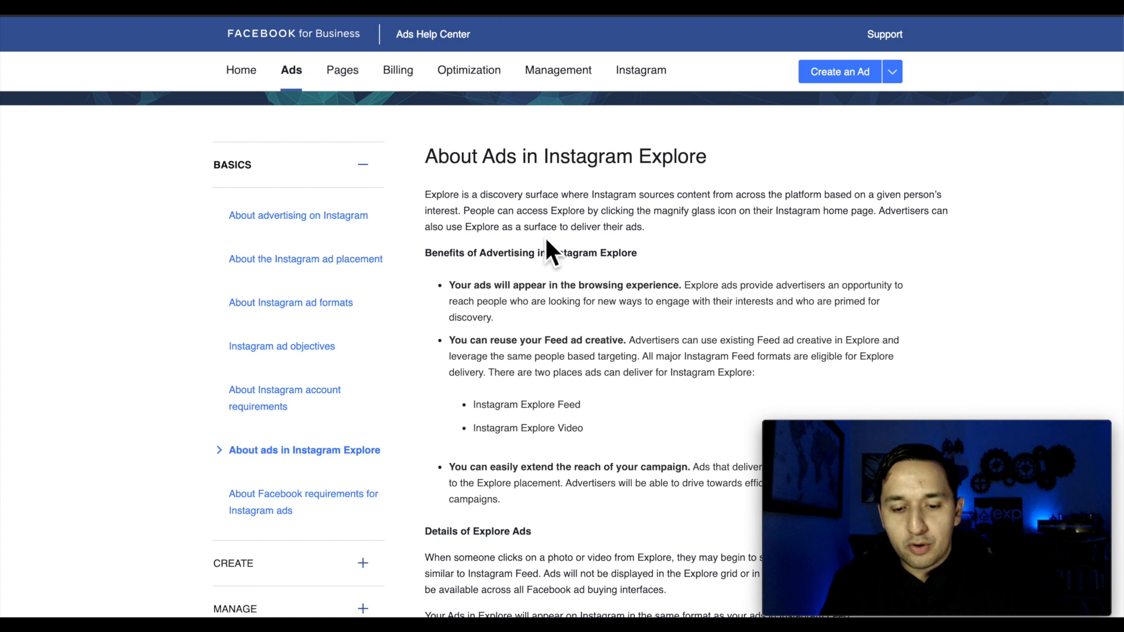
scroll(622, 258, "down", 1)
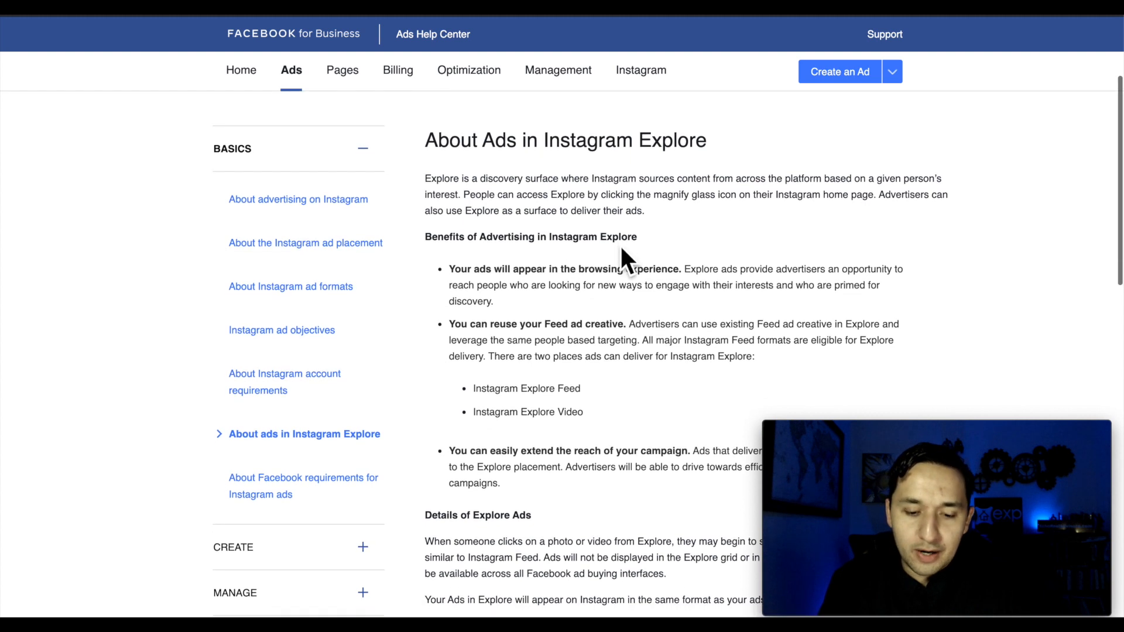
scroll(622, 249, "down", 10)
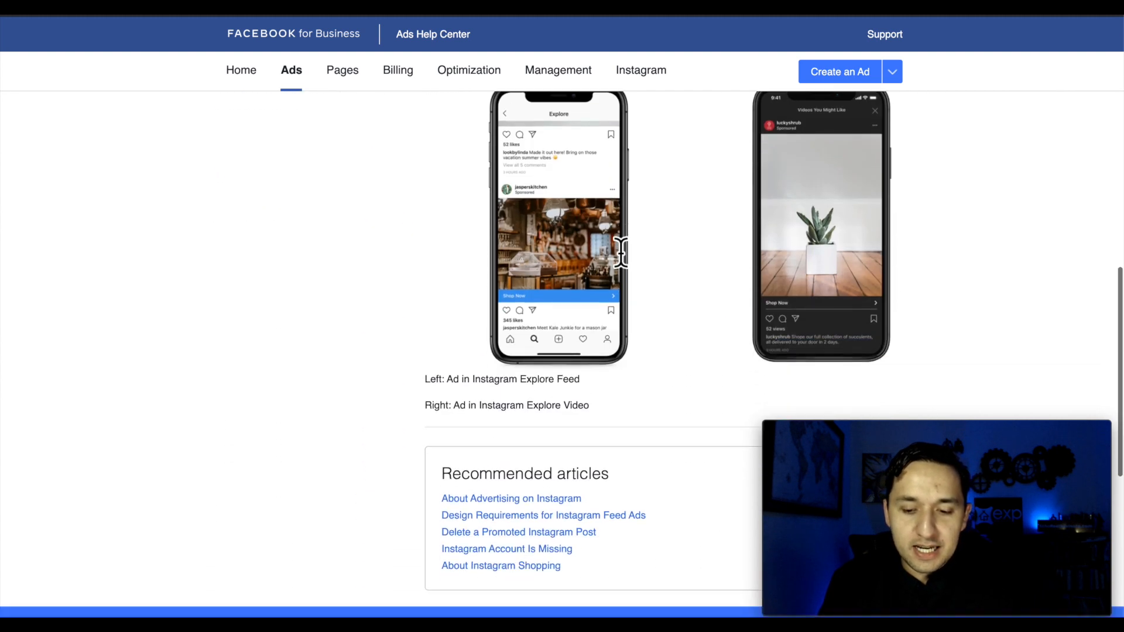
scroll(621, 247, "up", 2)
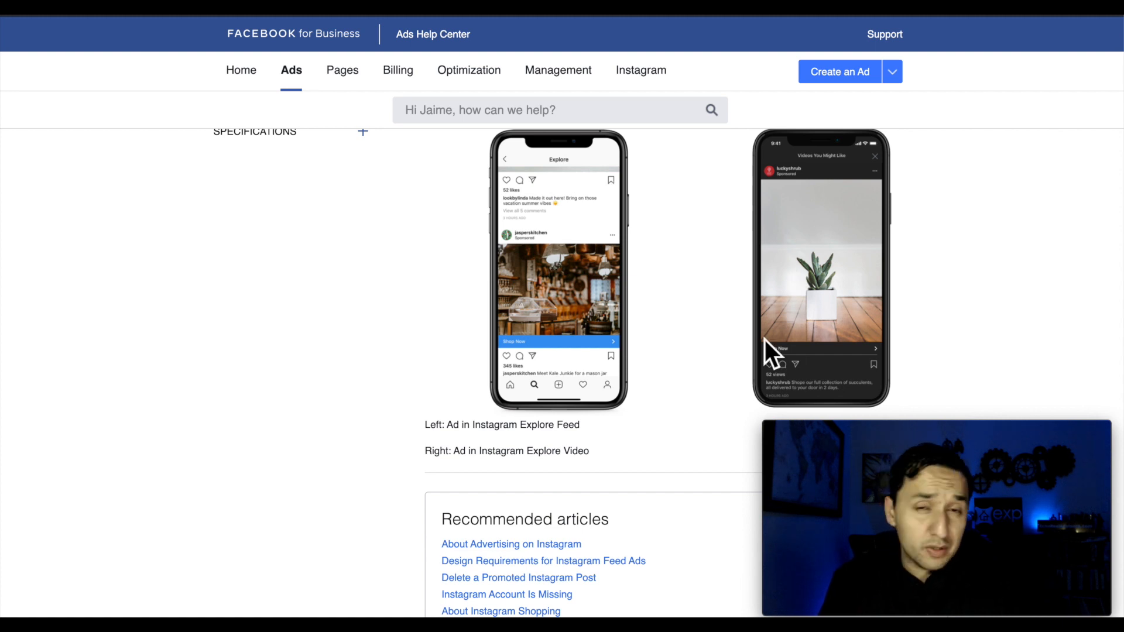
scroll(697, 293, "up", 1)
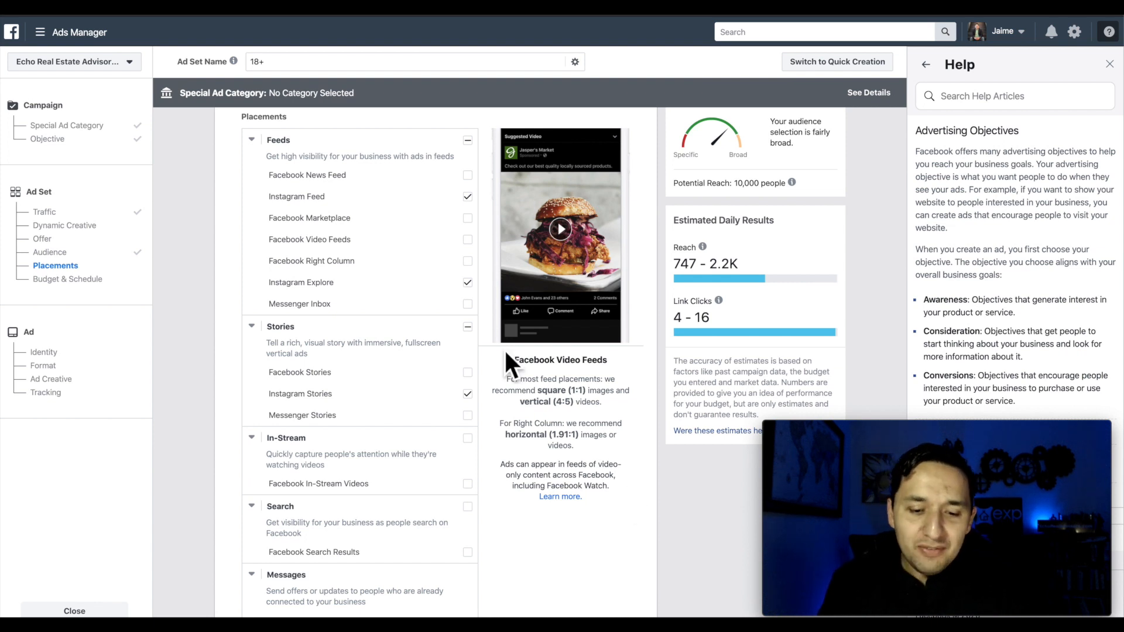
- Back in Ads Manager, exclude the Instagram Explore and Instagram Stories placements, keeping only Instagram Feed
left_click(467, 283)
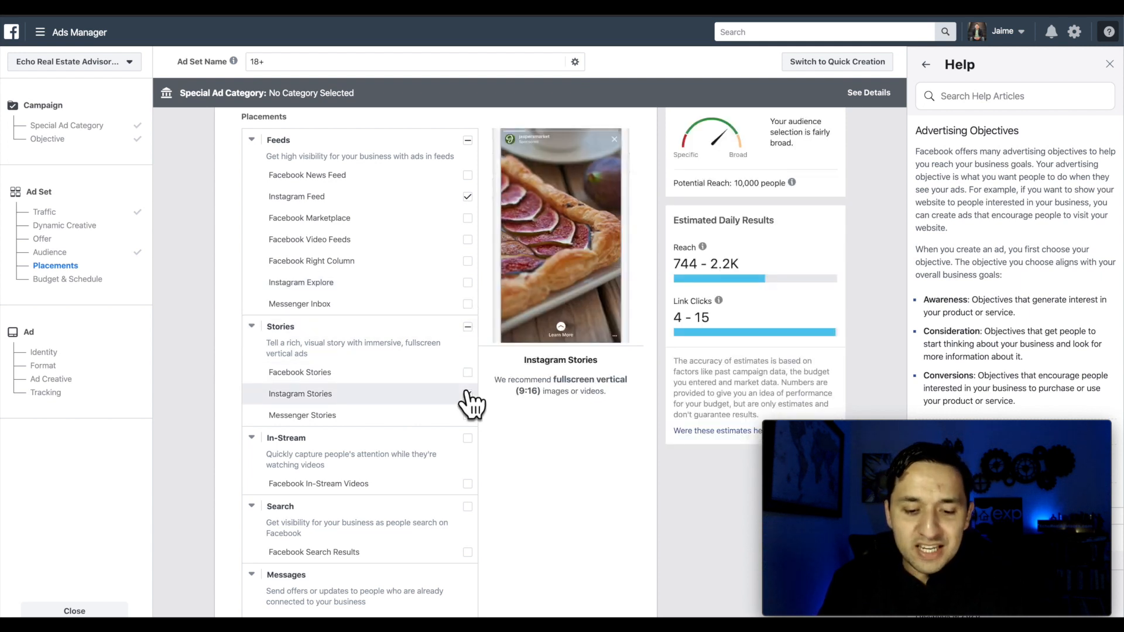
left_click(467, 395)
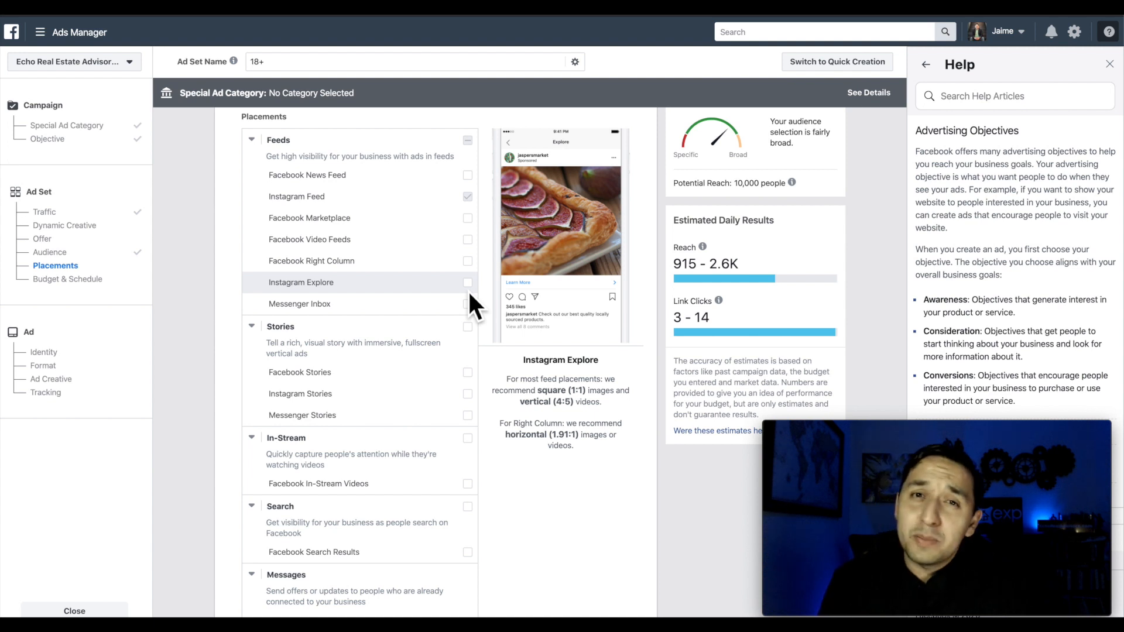
left_click(467, 394)
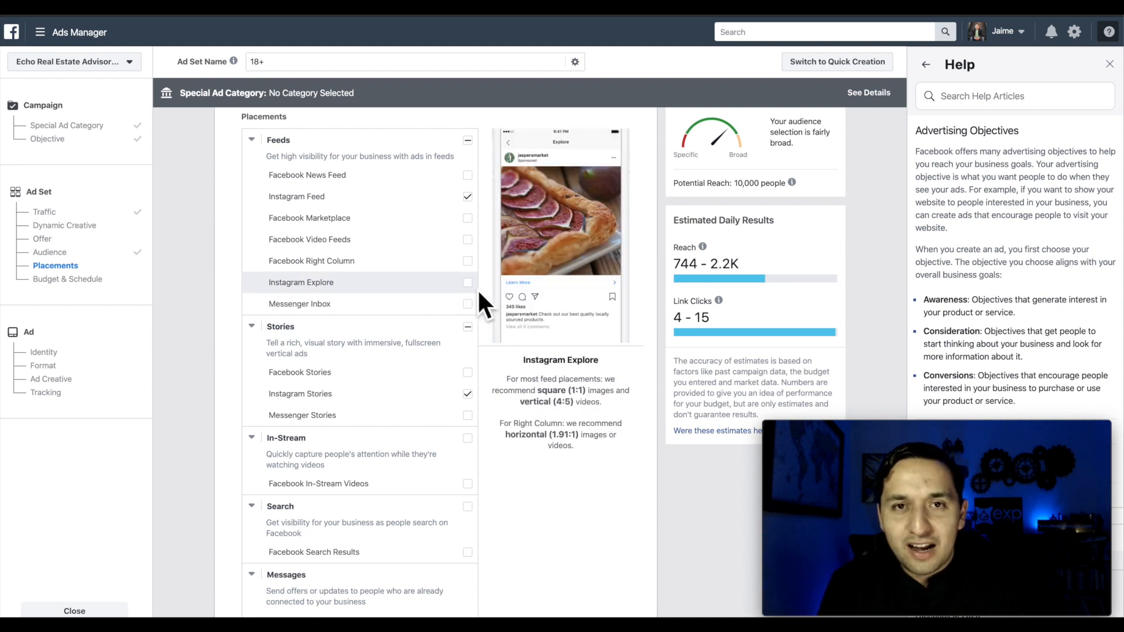
left_click(467, 394)
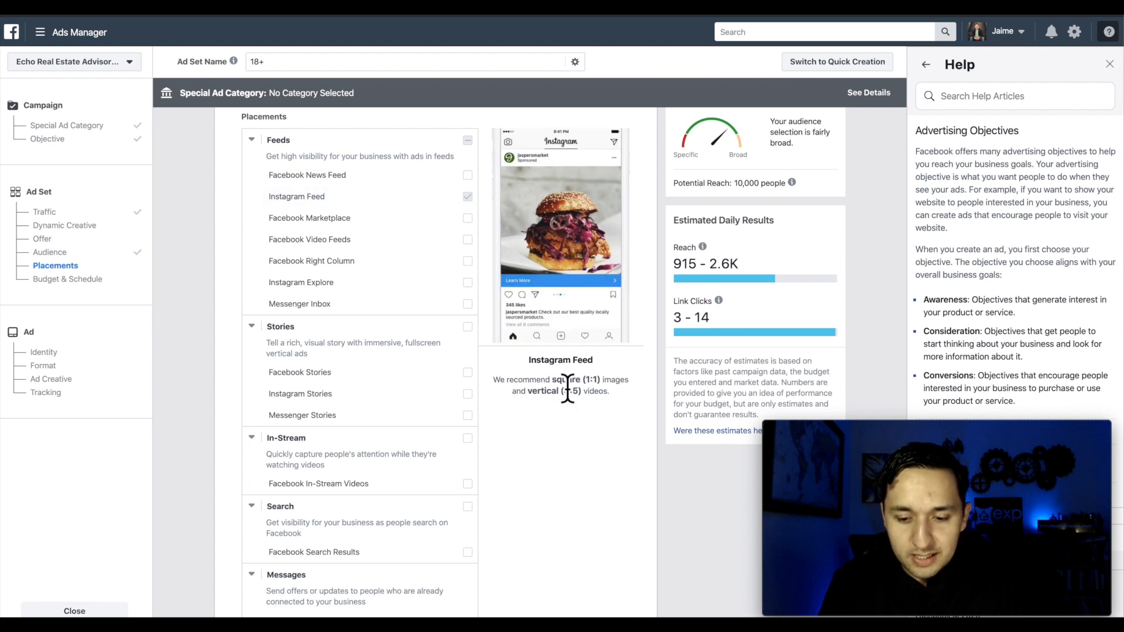
- Set the ad set's Optimization for Ad Delivery to Landing Page Views in the budget and schedule settings
scroll(567, 381, "down", 5)
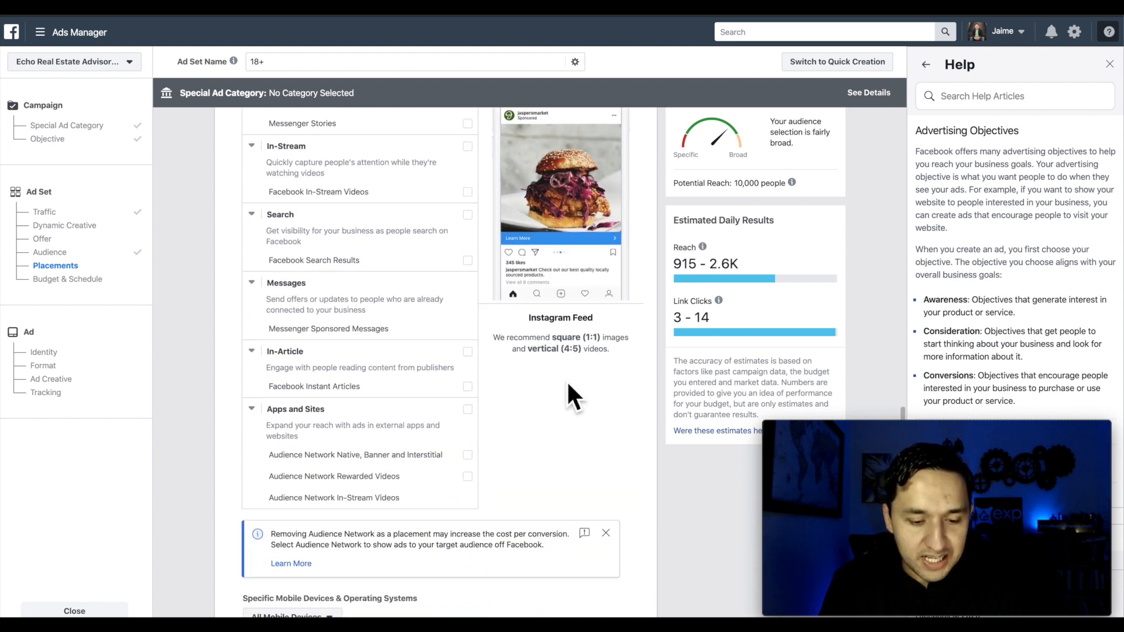
scroll(568, 385, "down", 5)
scroll(566, 380, "down", 3)
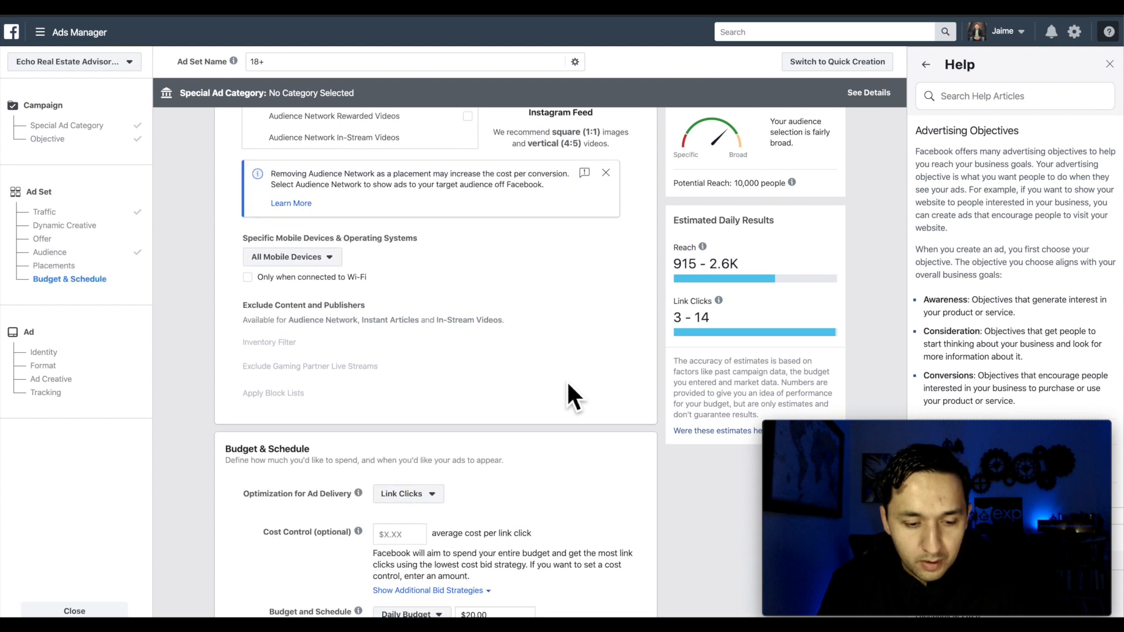
right_click(563, 376)
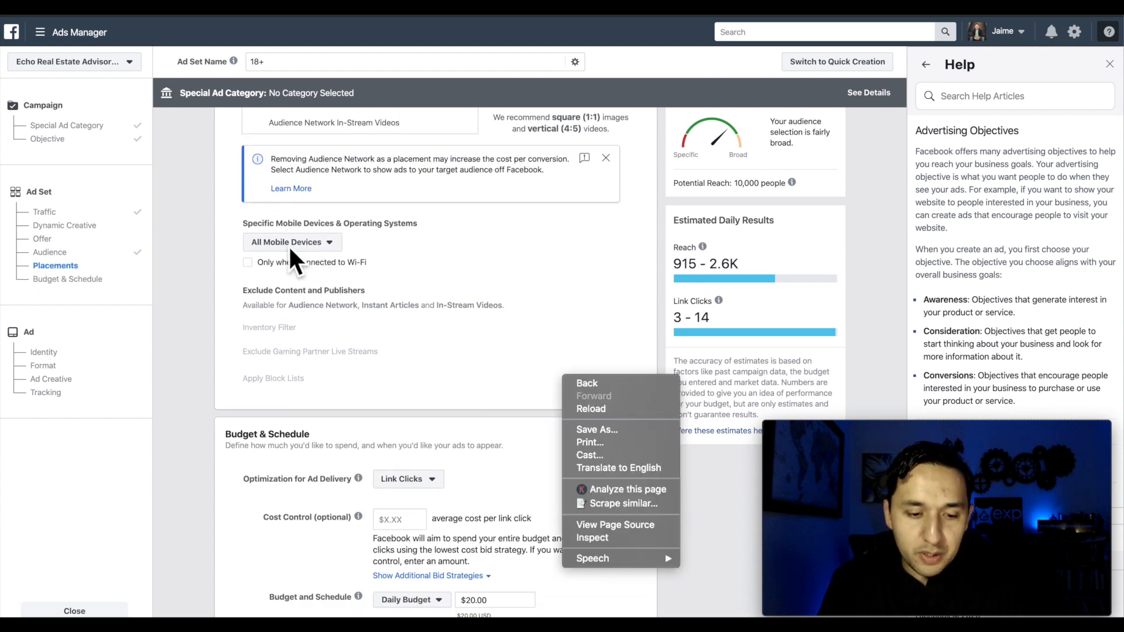
left_click(534, 250)
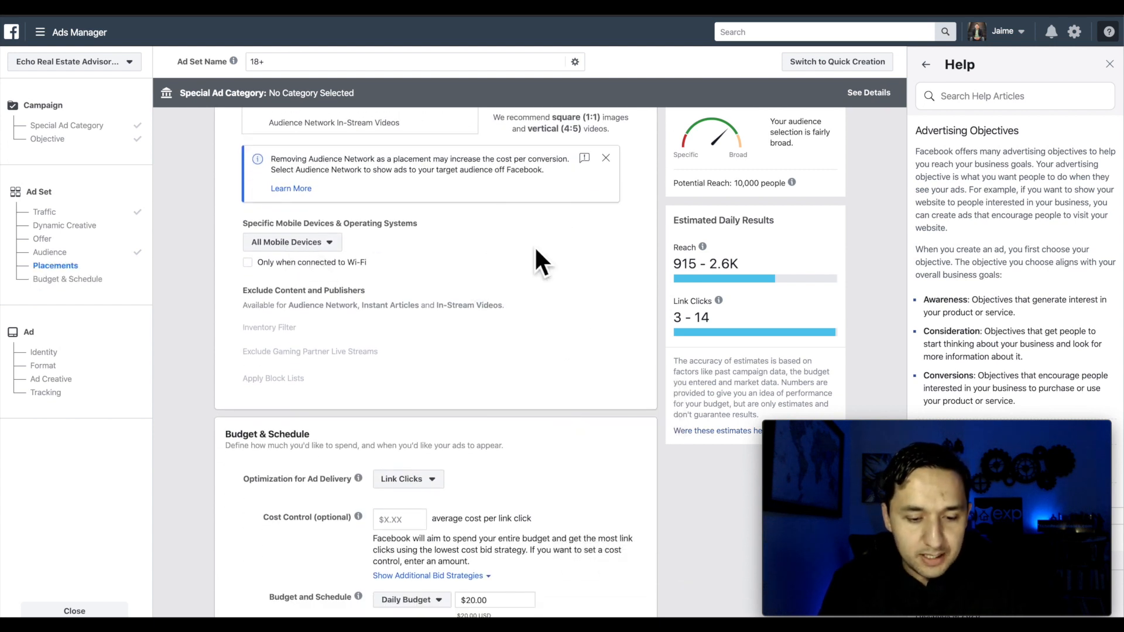
scroll(535, 249, "down", 2)
scroll(535, 248, "down", 3)
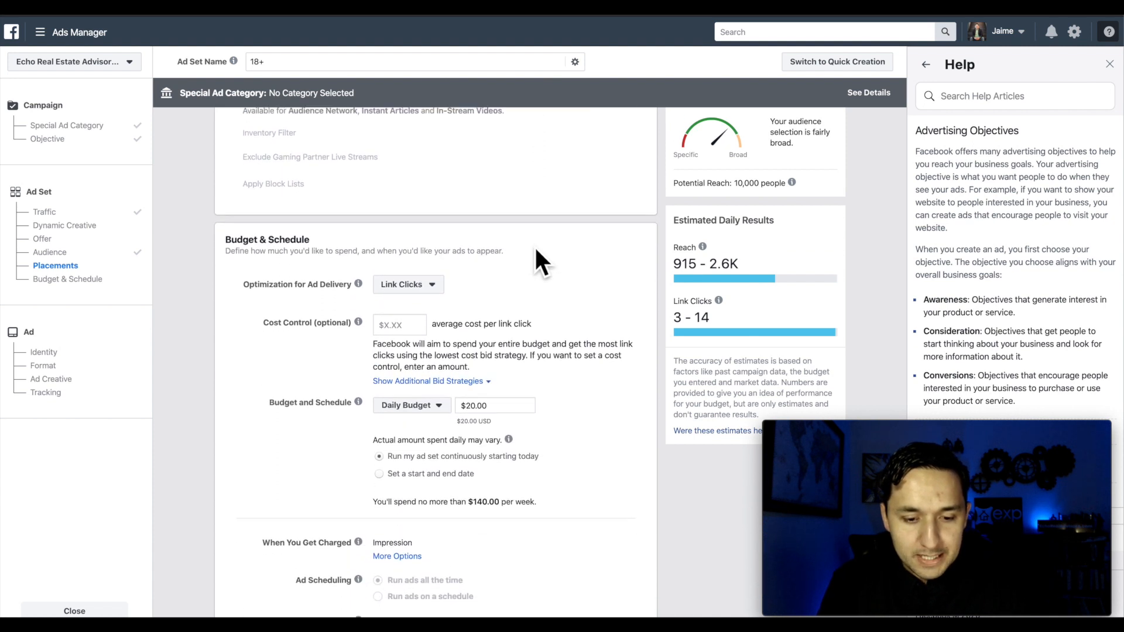
scroll(535, 250, "down", 1)
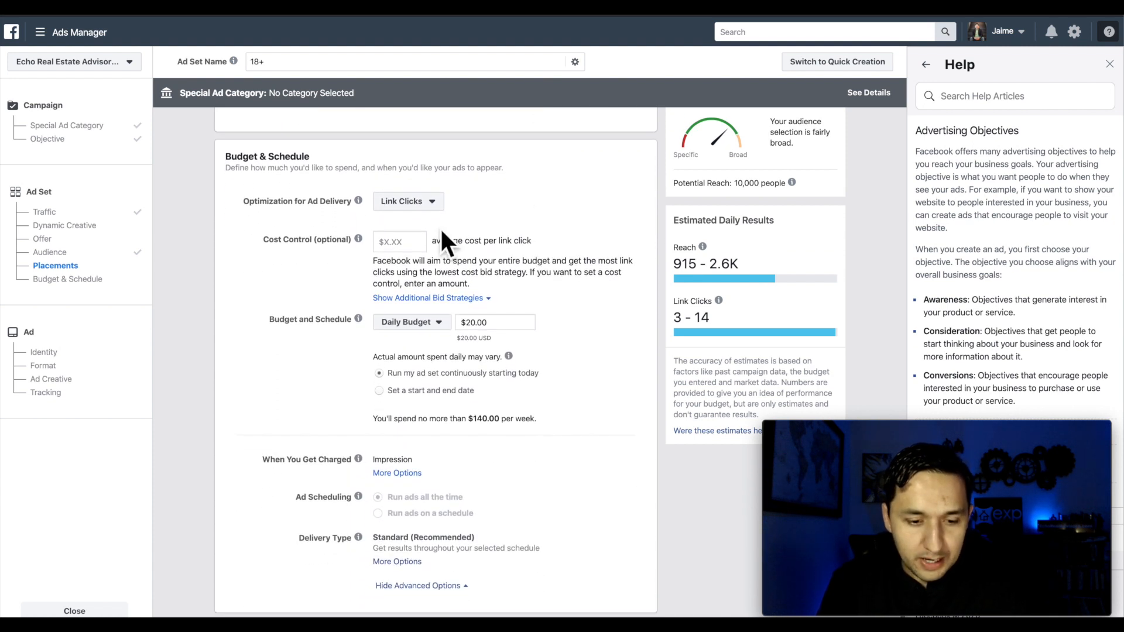
left_click(431, 202)
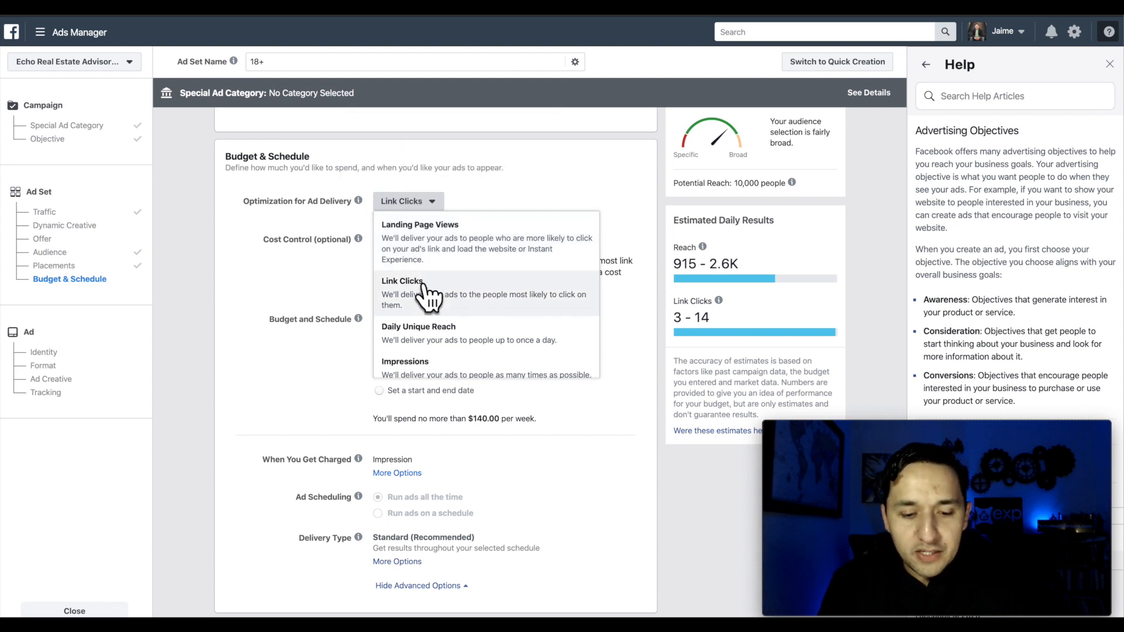
scroll(432, 378, "down", 1)
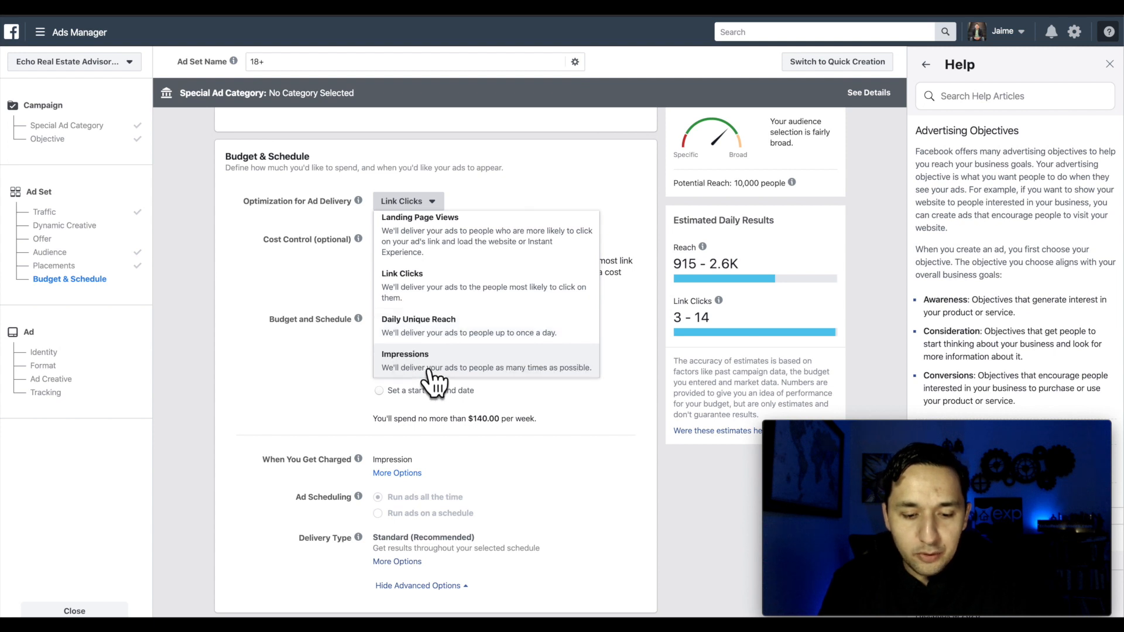
scroll(436, 351, "up", 1)
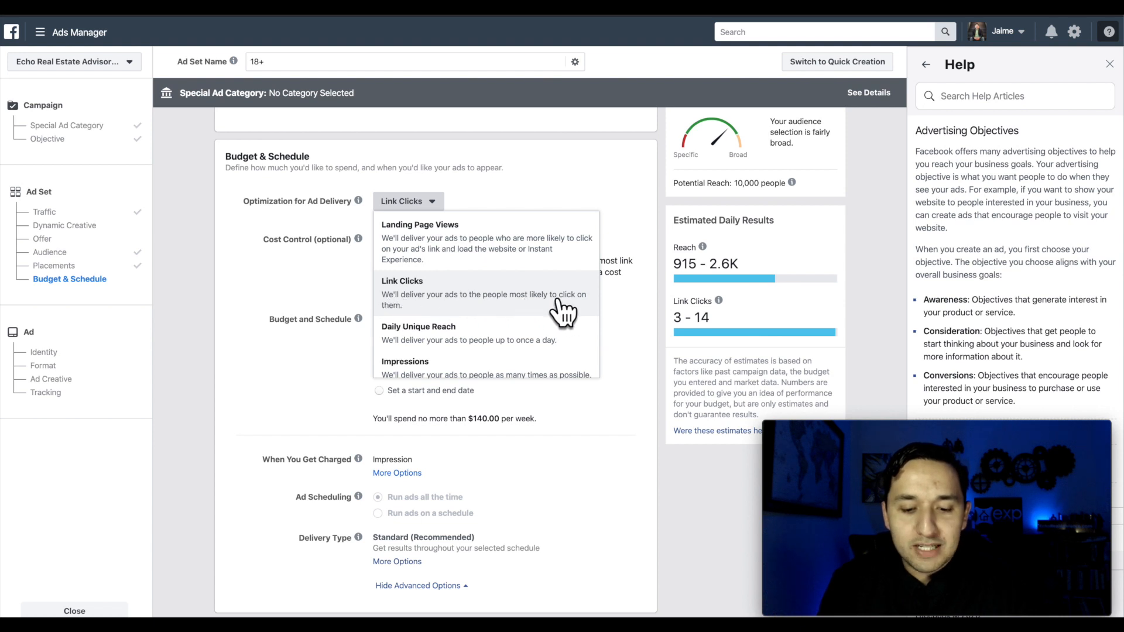
left_click(451, 251)
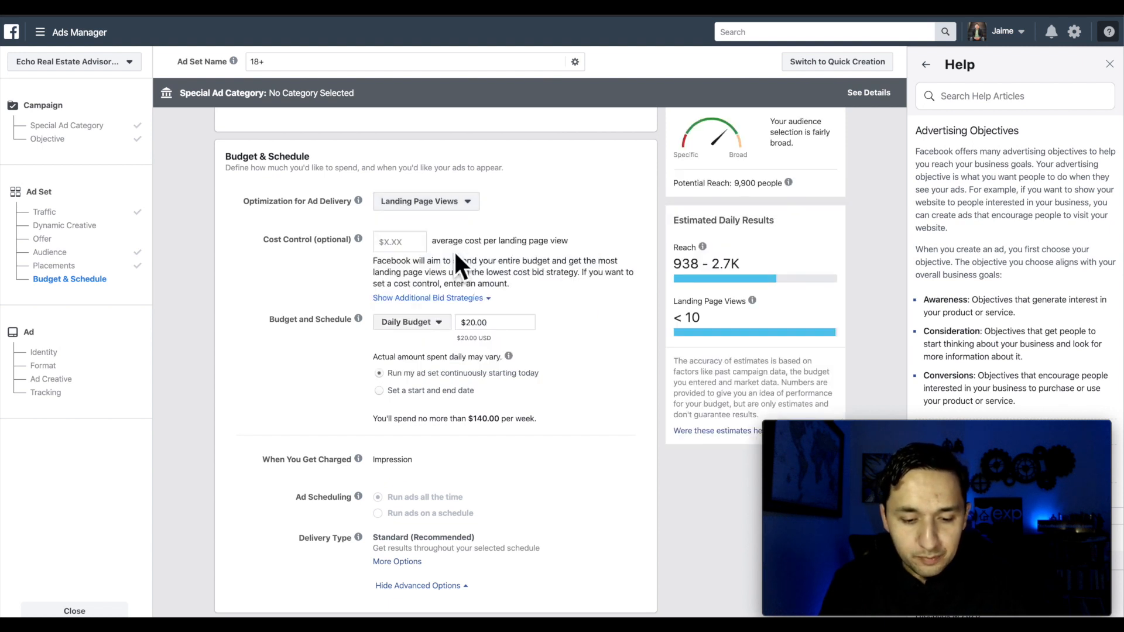
- Check the audience's potential reach and review the Instagram Feed placement and the budget and schedule settings
scroll(454, 251, "down", 1)
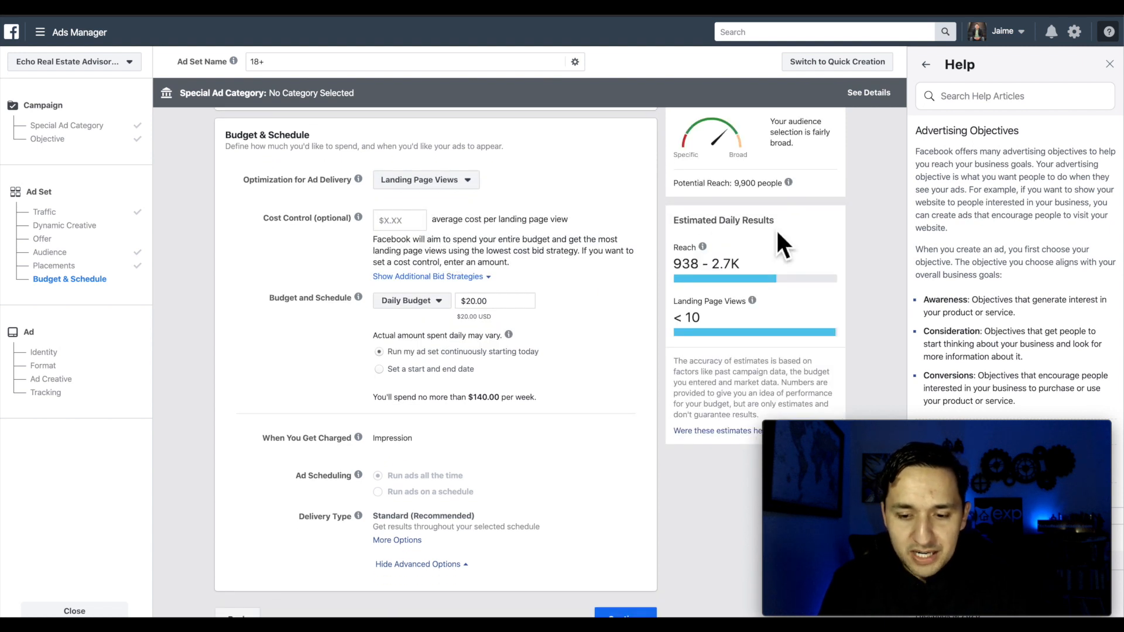
triple_click(742, 186)
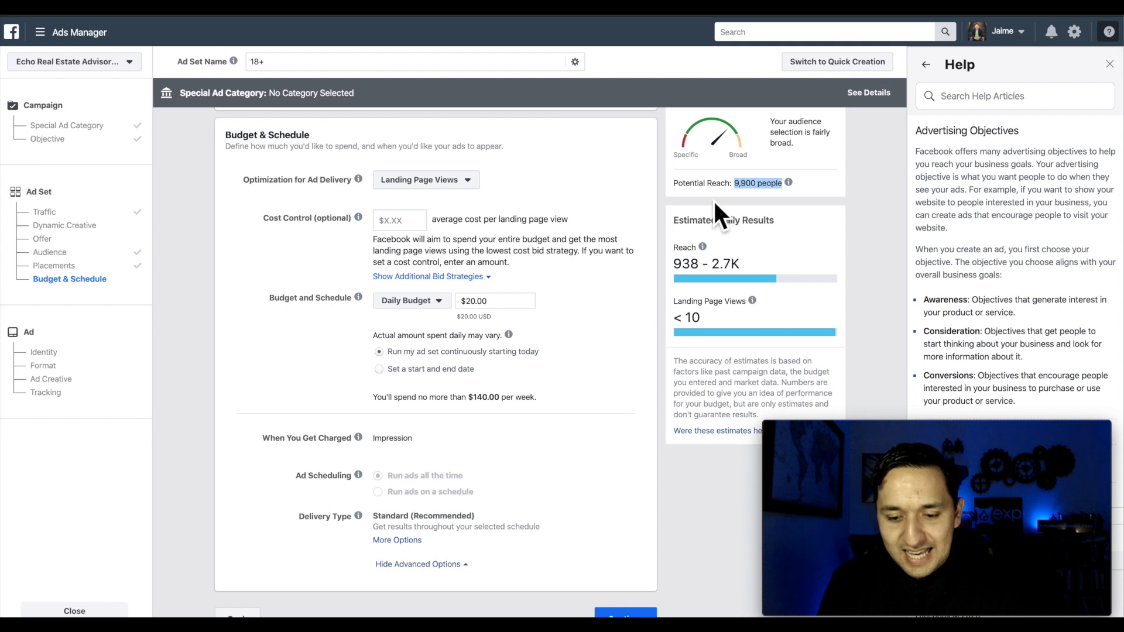
left_click(577, 195)
scroll(577, 195, "up", 10)
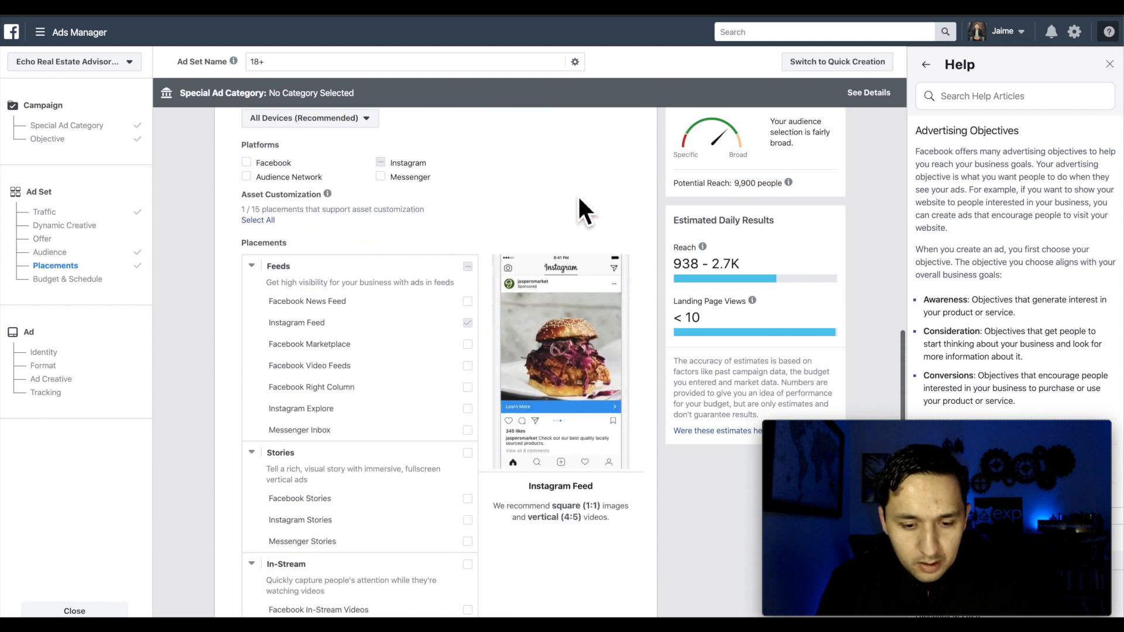
scroll(577, 194, "down", 12)
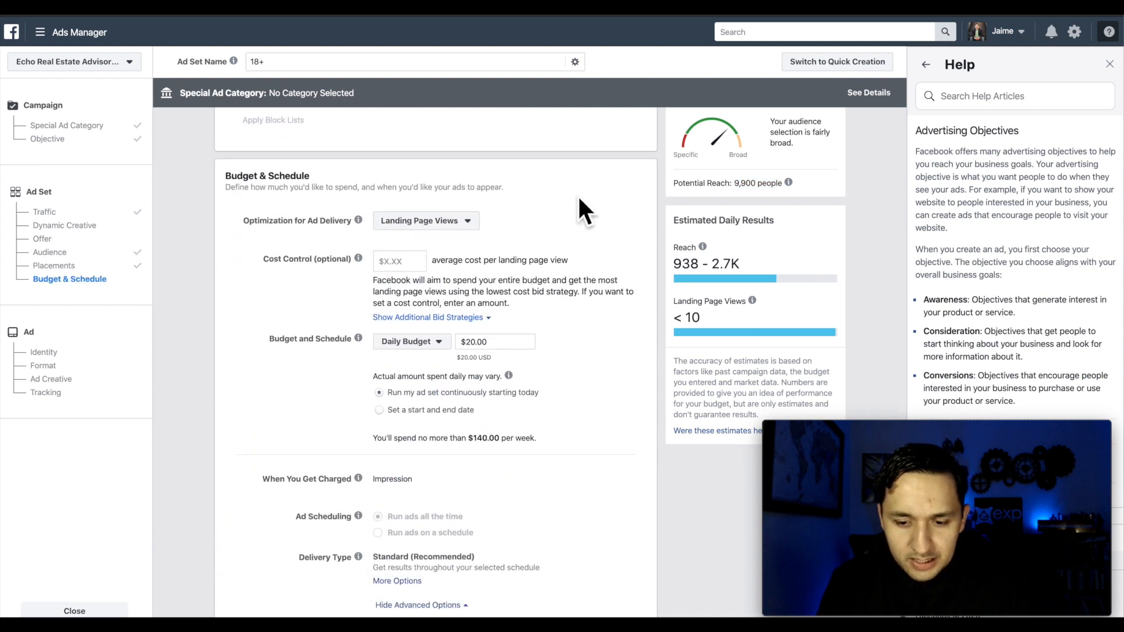
scroll(579, 212, "down", 1)
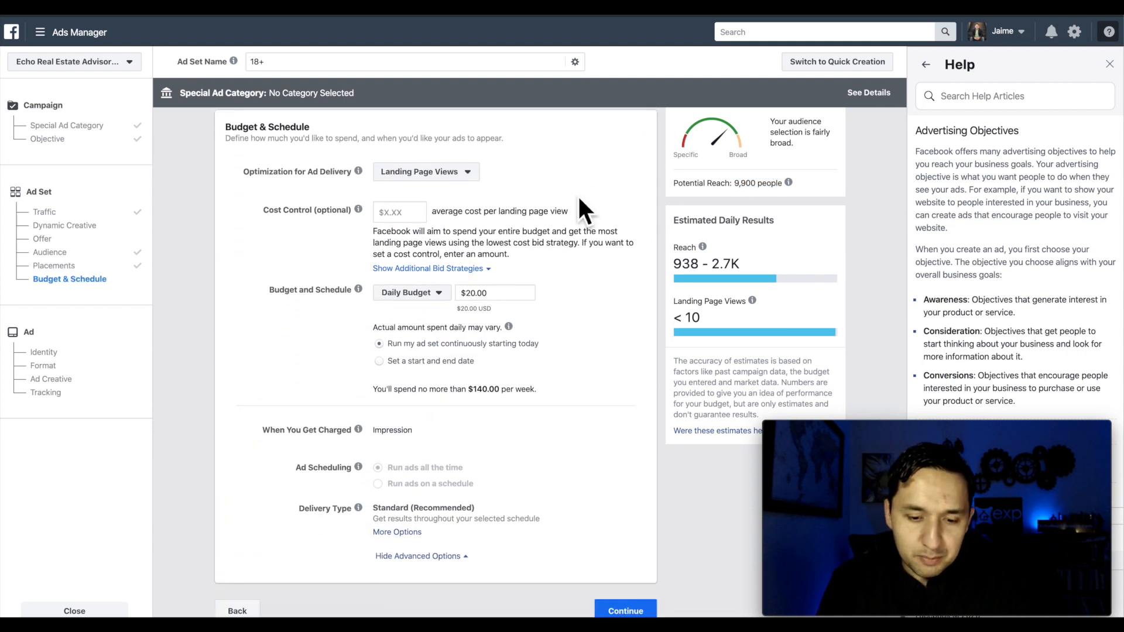
- Set the ad set's daily budget to $10.00 in the Budget & Schedule section
double_click(481, 293)
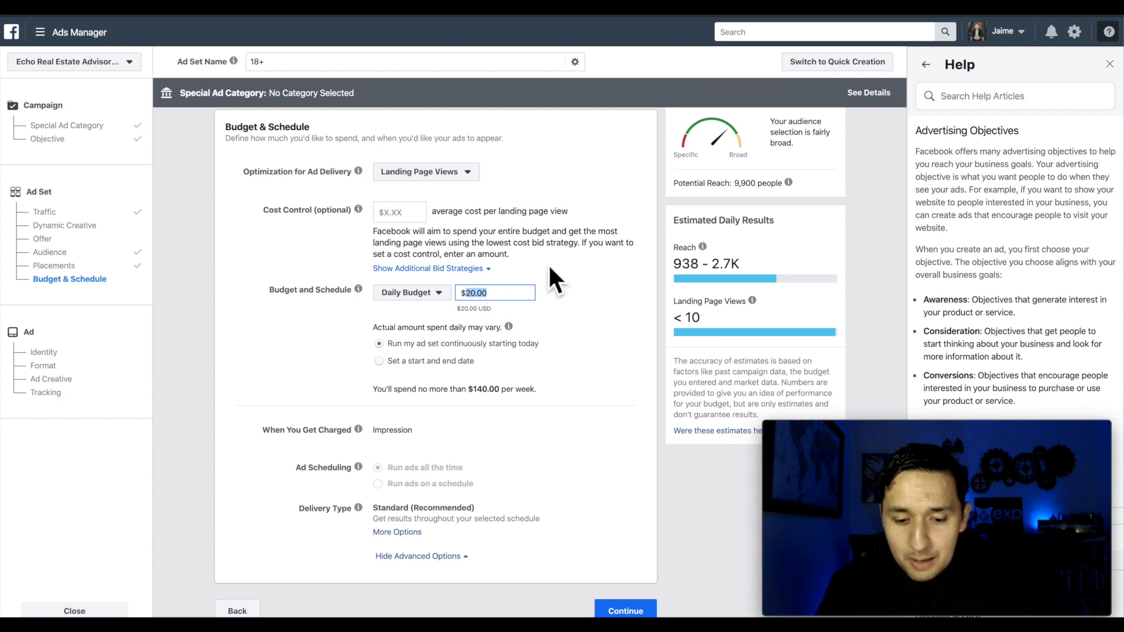
triple_click(470, 295)
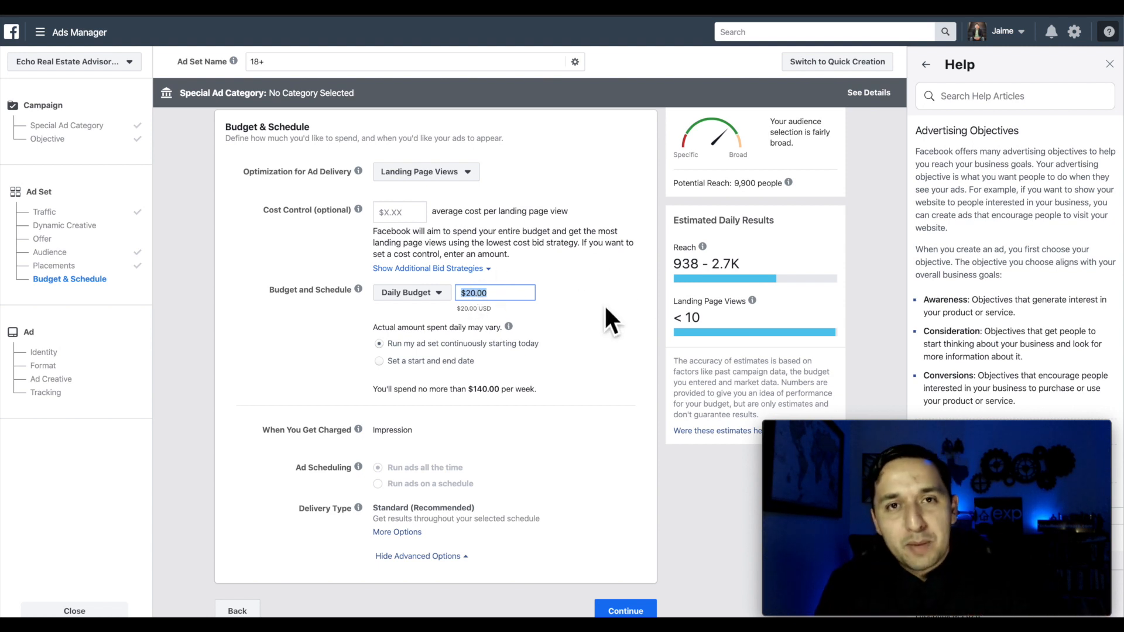
left_click(501, 293)
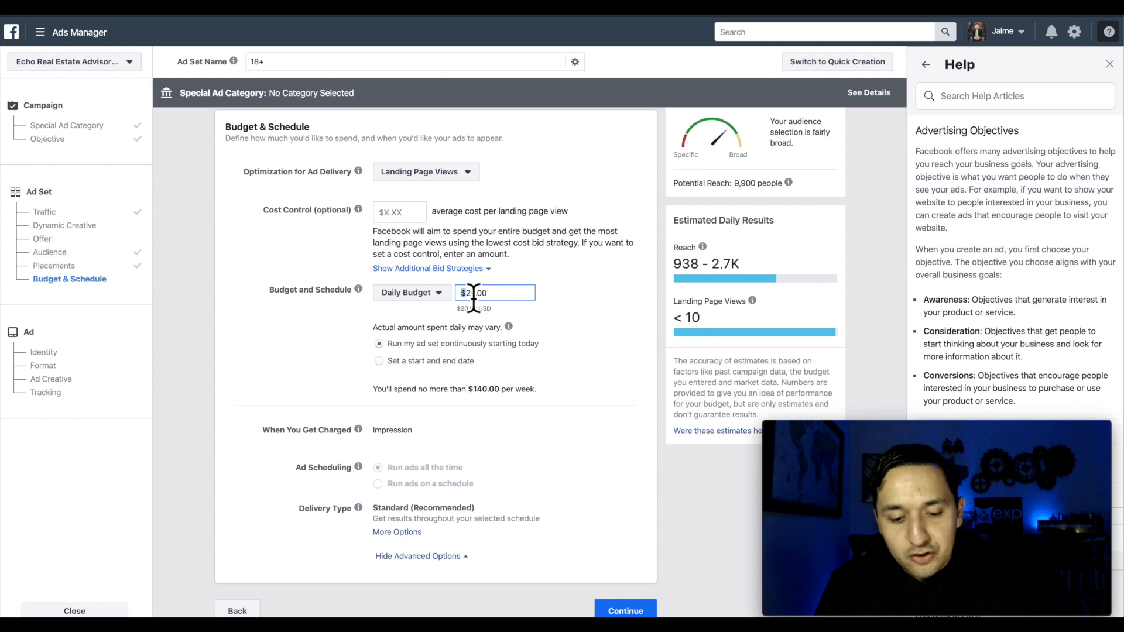
triple_click(501, 296)
type("10")
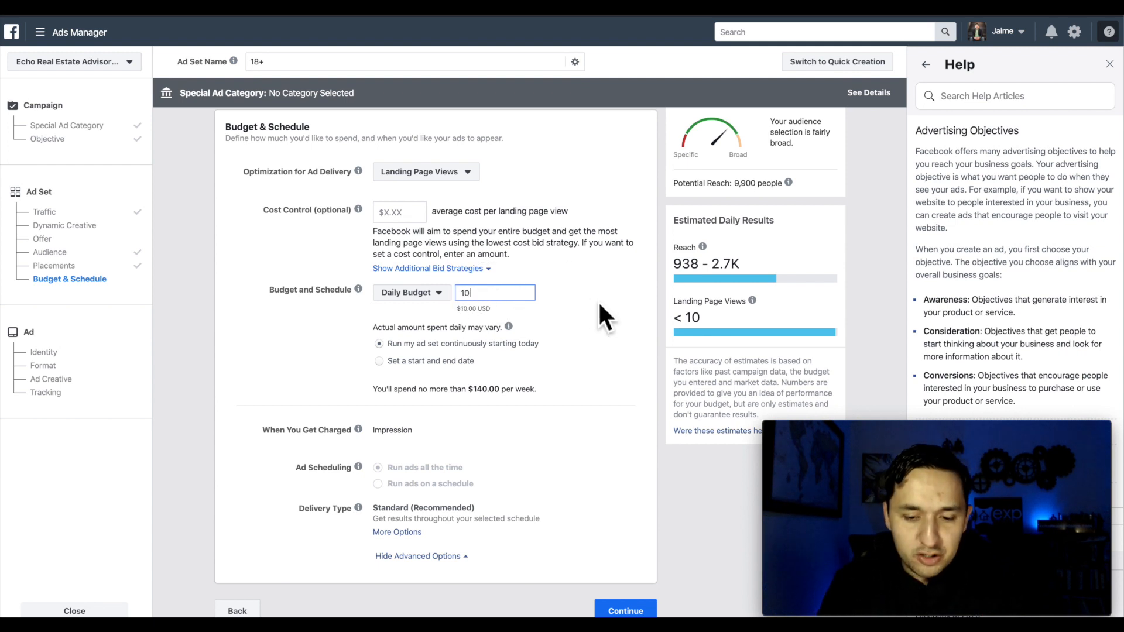
left_click(598, 300)
scroll(599, 300, "down", 1)
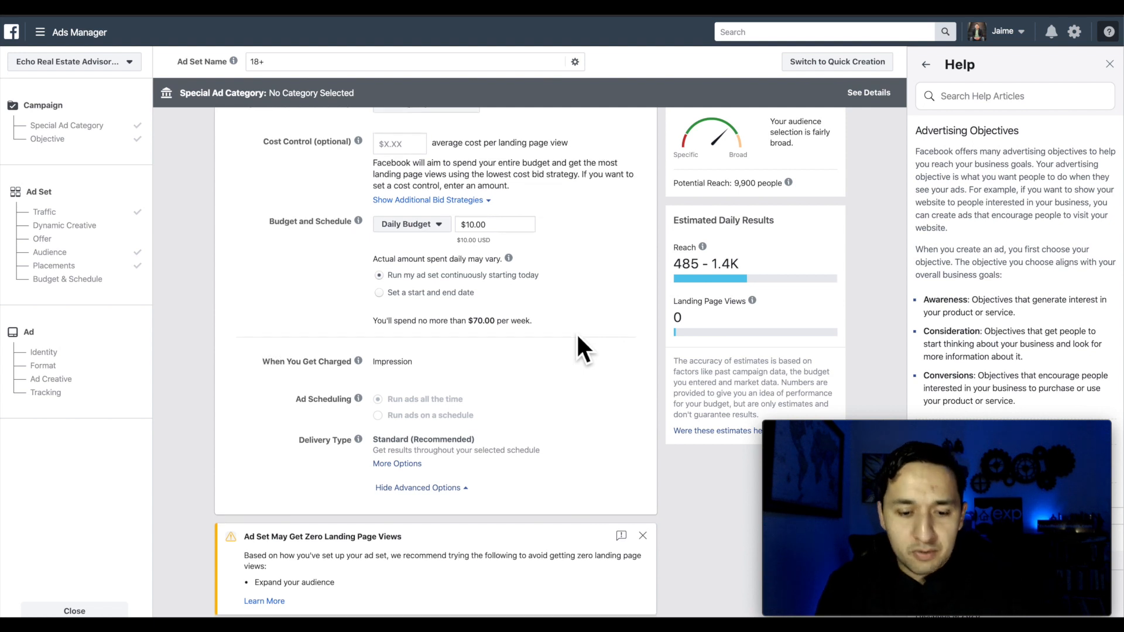
- Examine the notice about zero landing page views and review the manual placements and automatic placement option
scroll(577, 337, "down", 1)
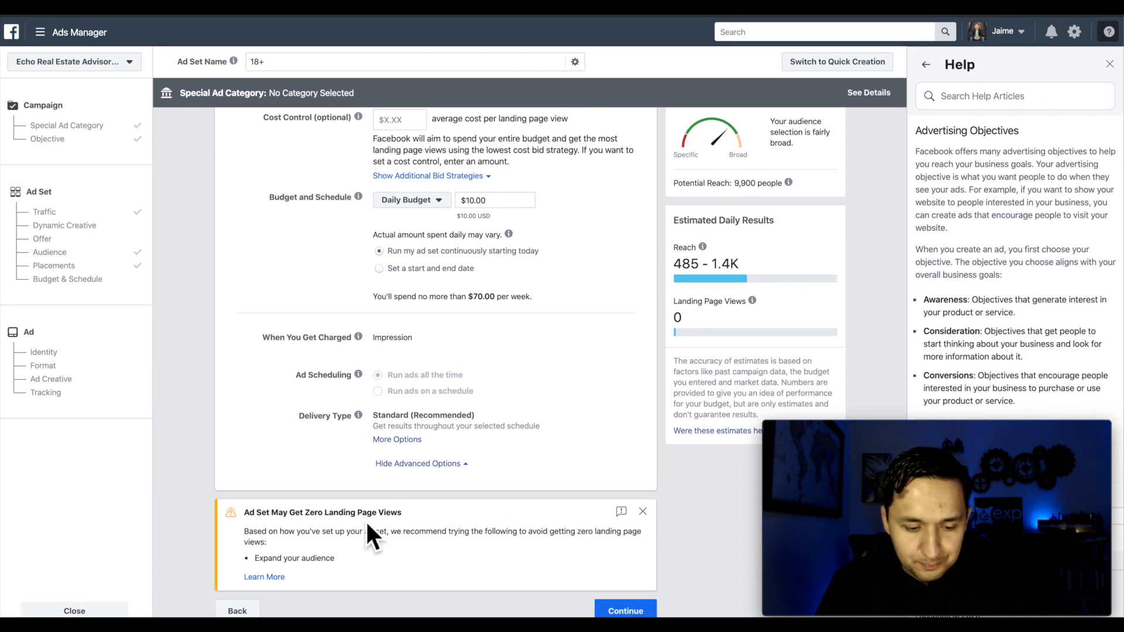
triple_click(251, 513)
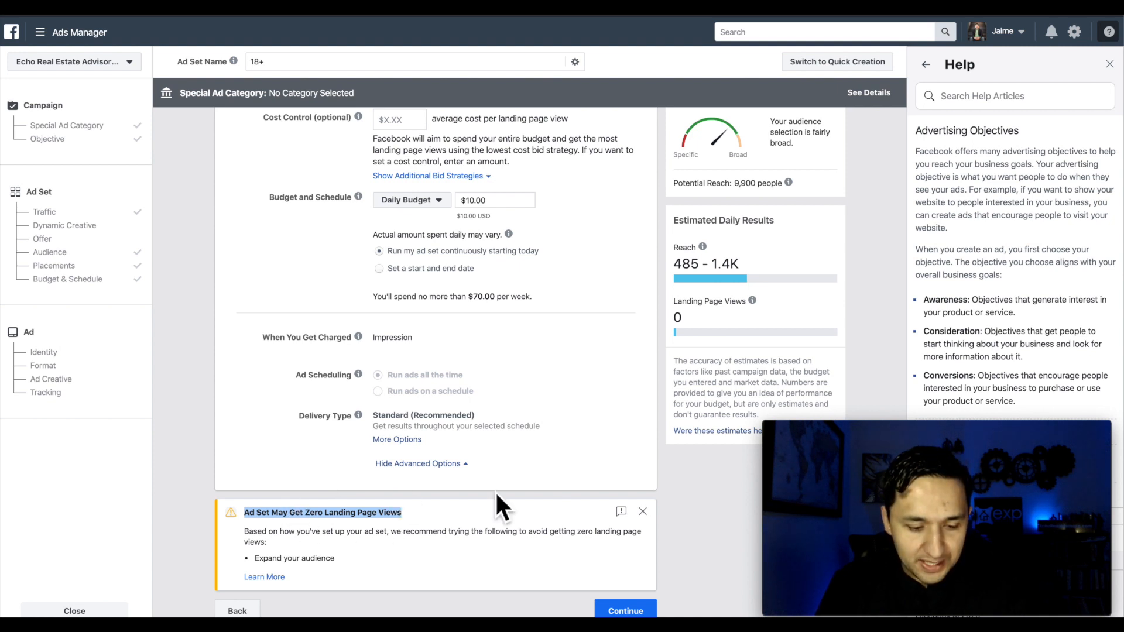
scroll(494, 491, "up", 12)
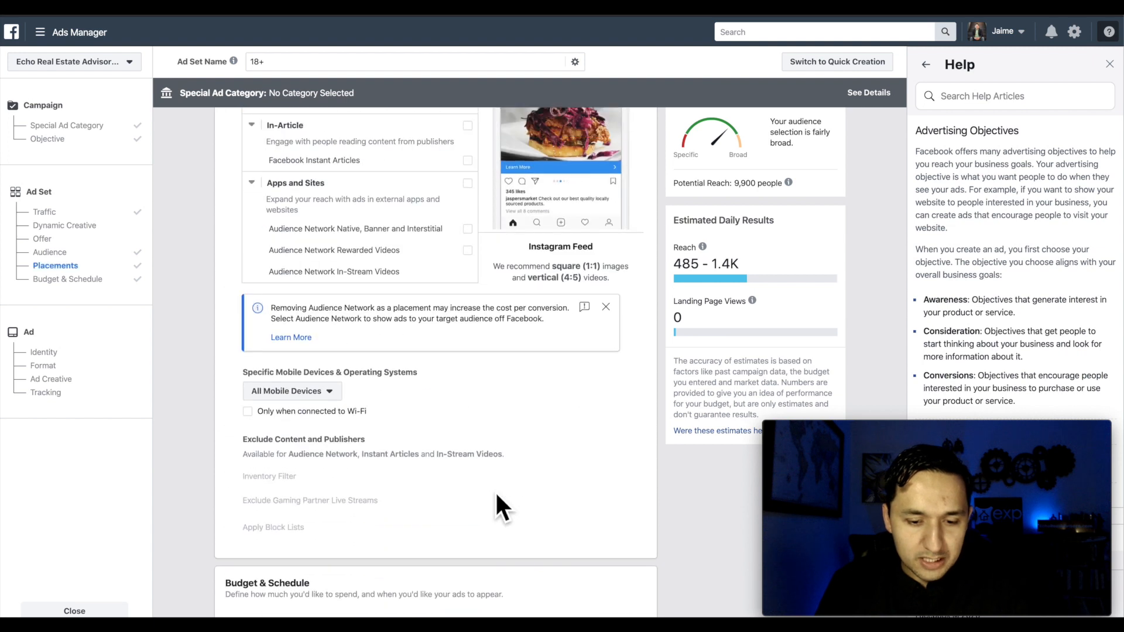
scroll(451, 225, "up", 7)
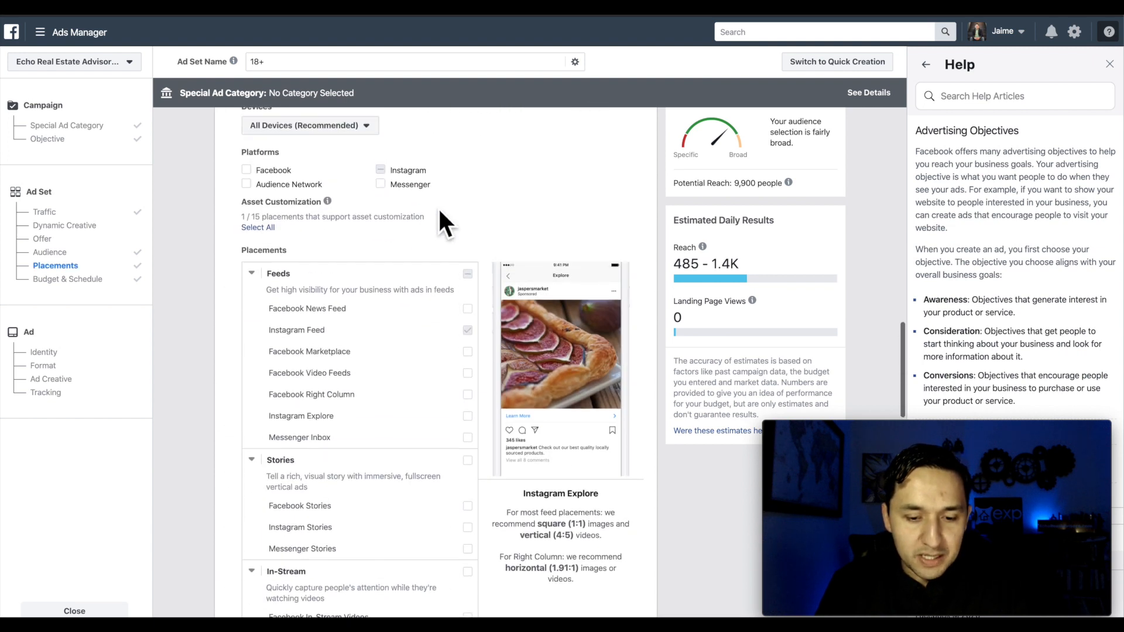
scroll(421, 392, "down", 3)
scroll(421, 392, "up", 5)
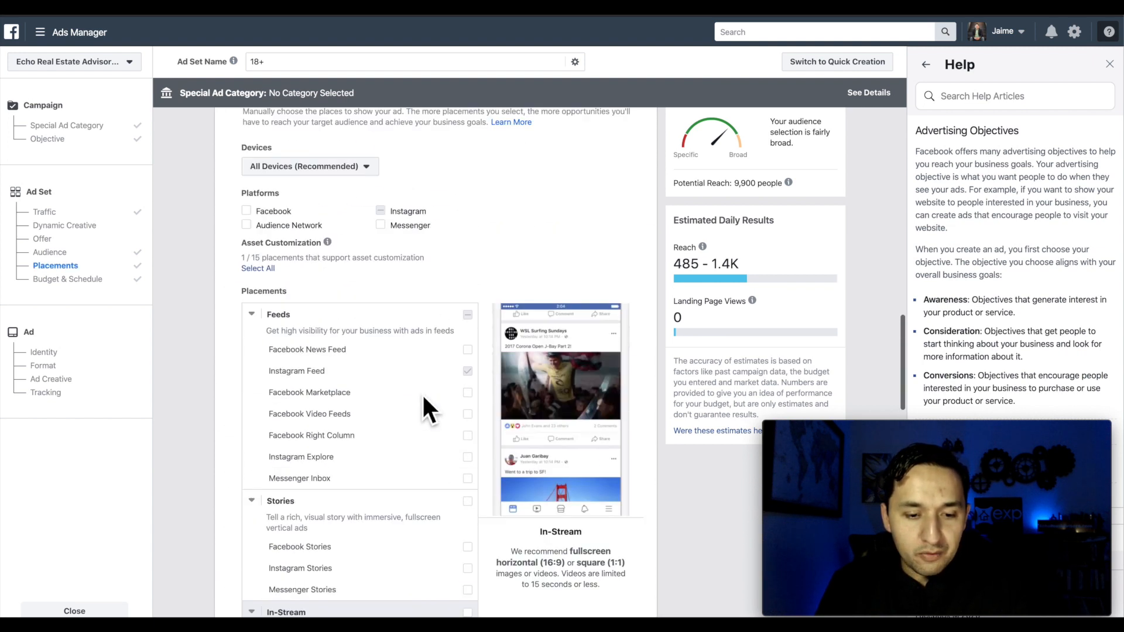
scroll(263, 223, "up", 2)
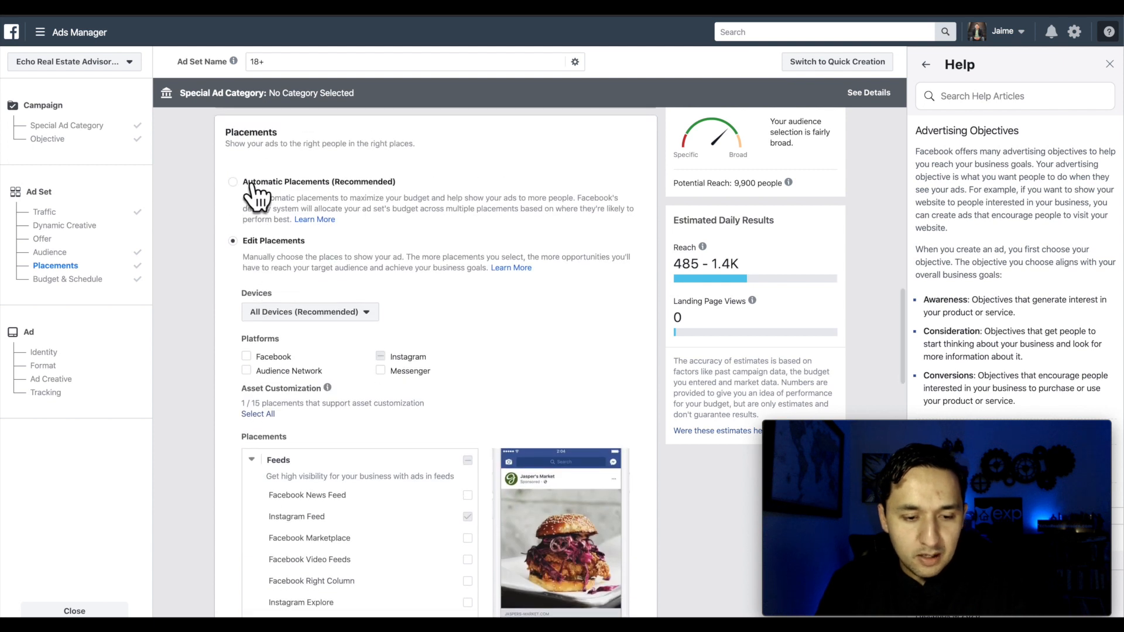
scroll(410, 251, "down", 5)
scroll(441, 269, "down", 10)
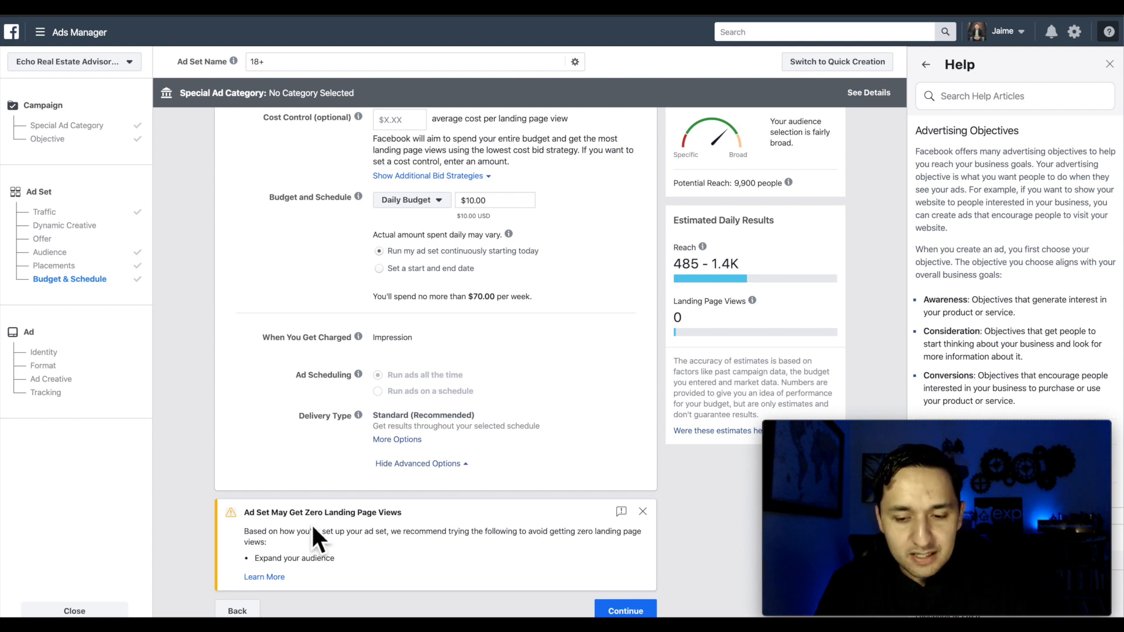
- Dismiss the notice about zero landing page views and continue to the ad-level setup
triple_click(339, 527)
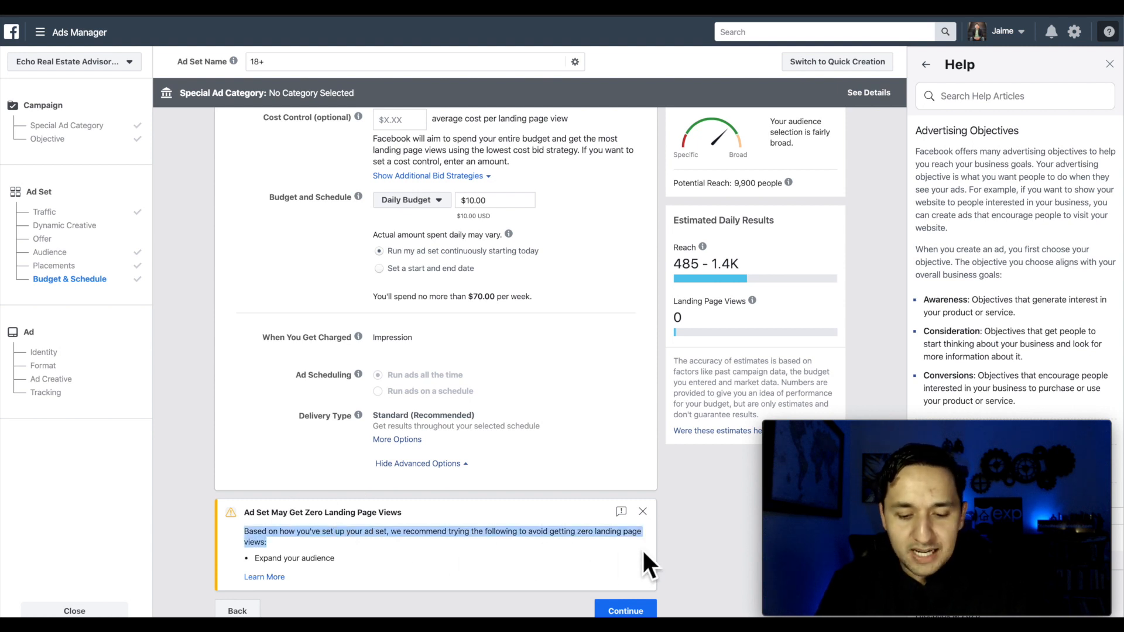
left_click(646, 514)
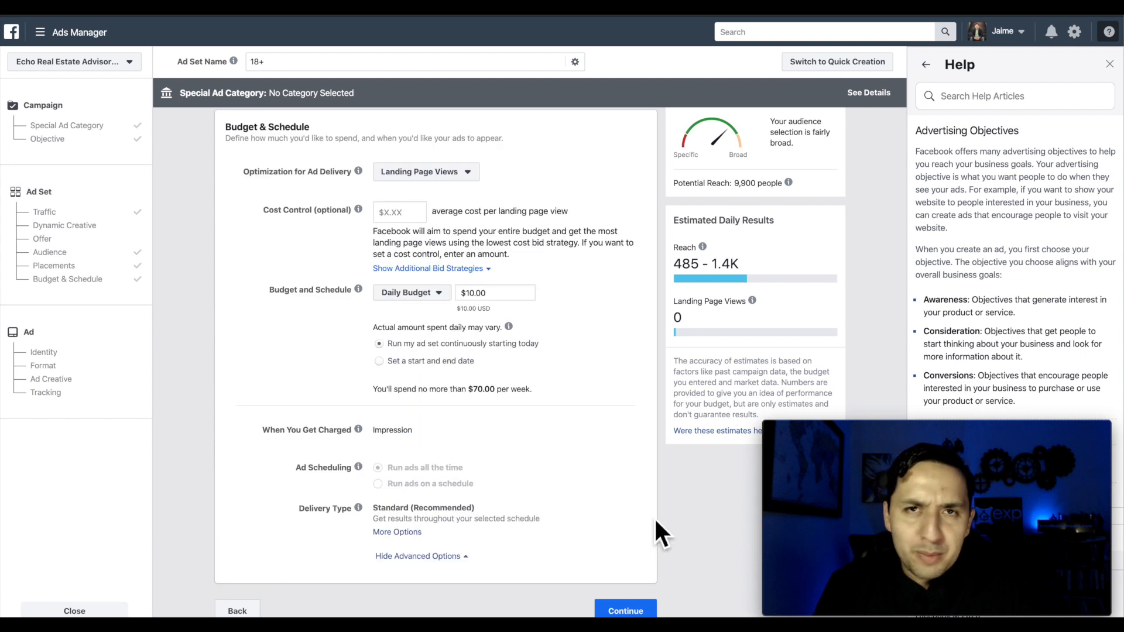
left_click(625, 611)
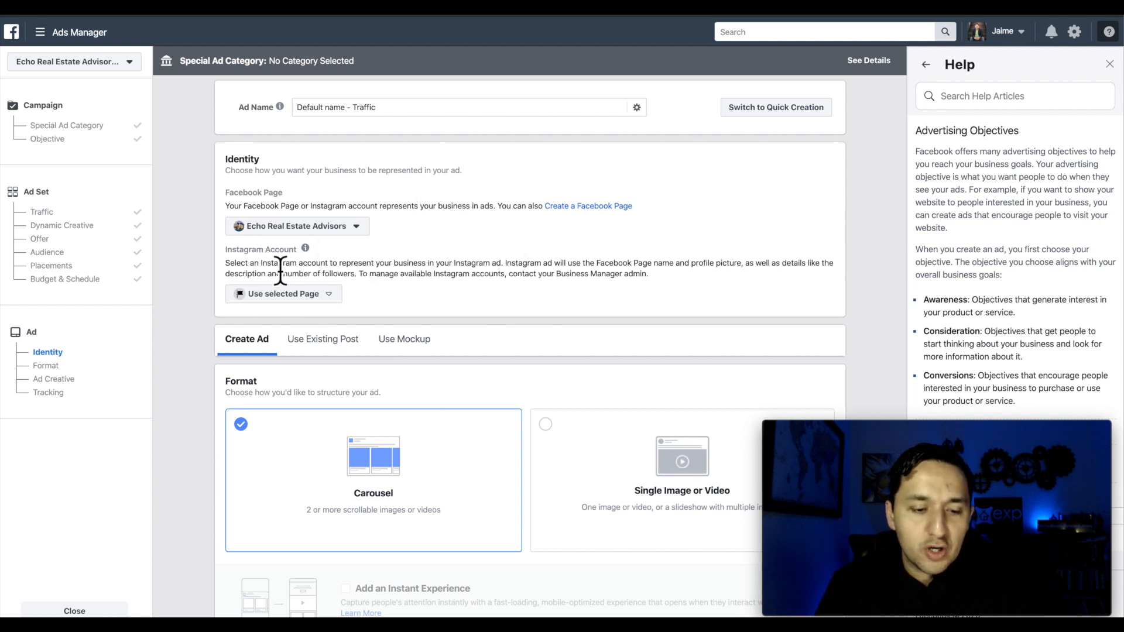
- Read the Instagram account note in the Identity section and review the ad creation and format options
triple_click(245, 275)
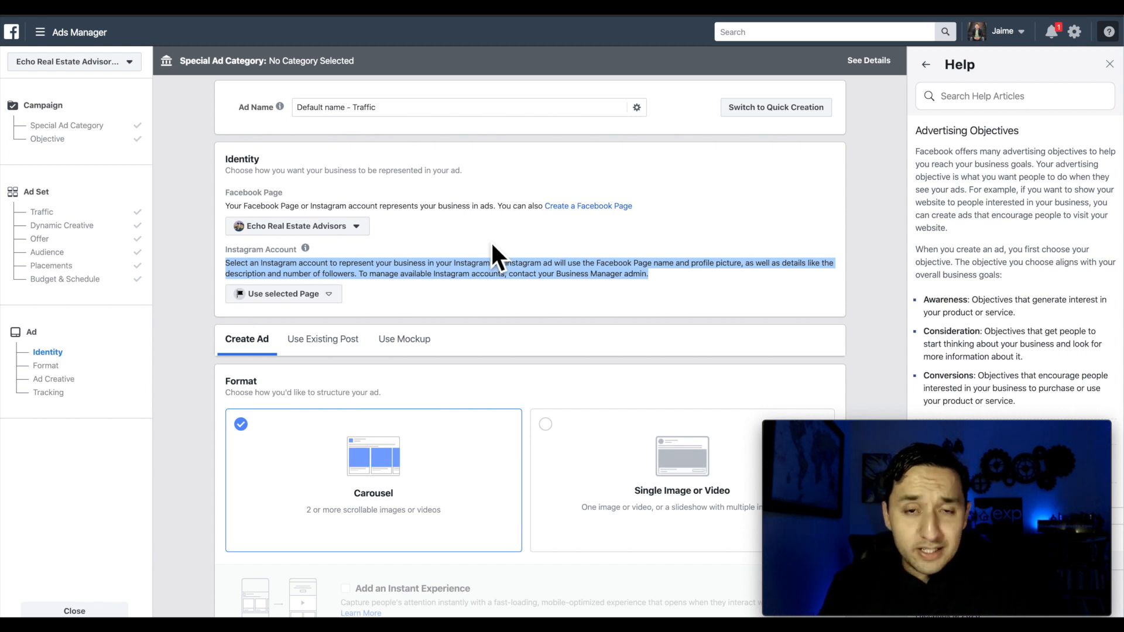
scroll(492, 246, "down", 1)
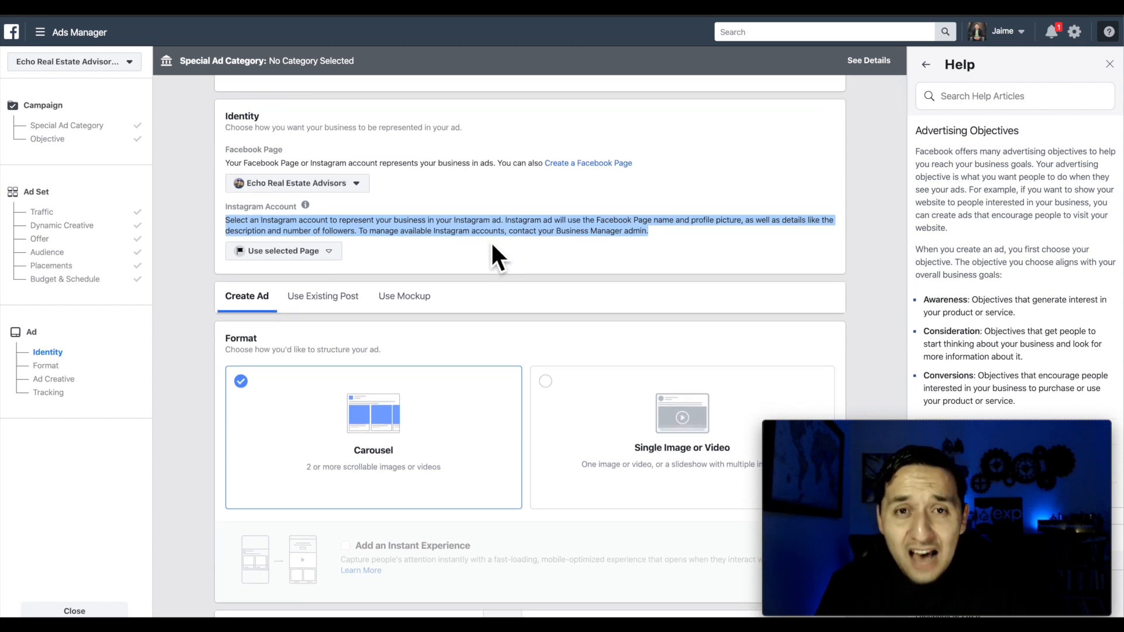
scroll(490, 240, "down", 1)
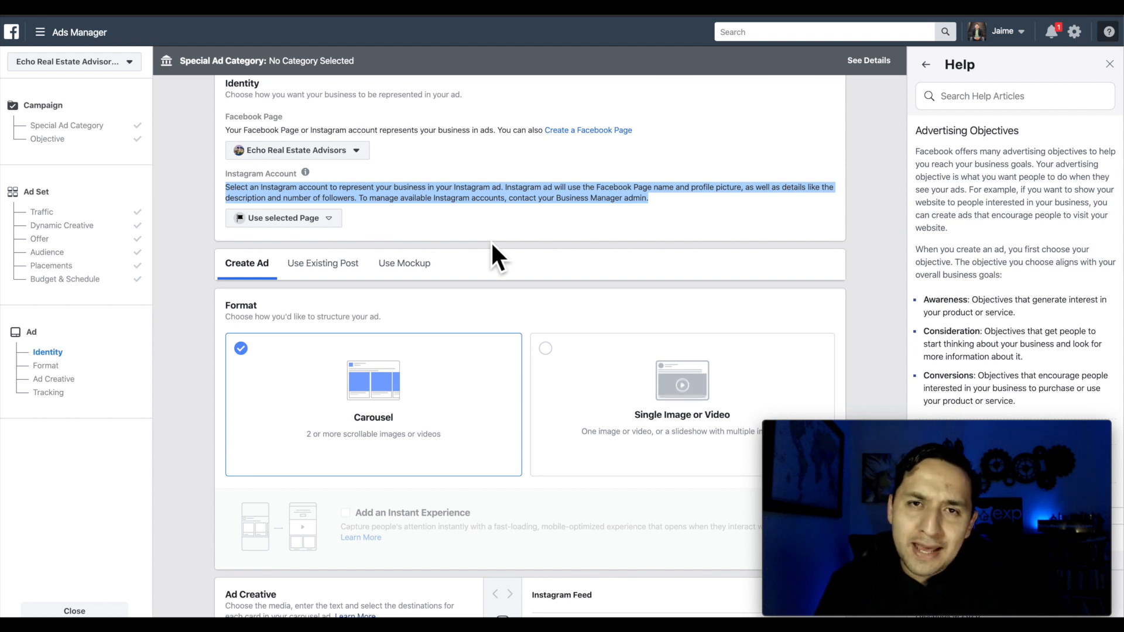
scroll(491, 241, "down", 2)
scroll(491, 241, "up", 1)
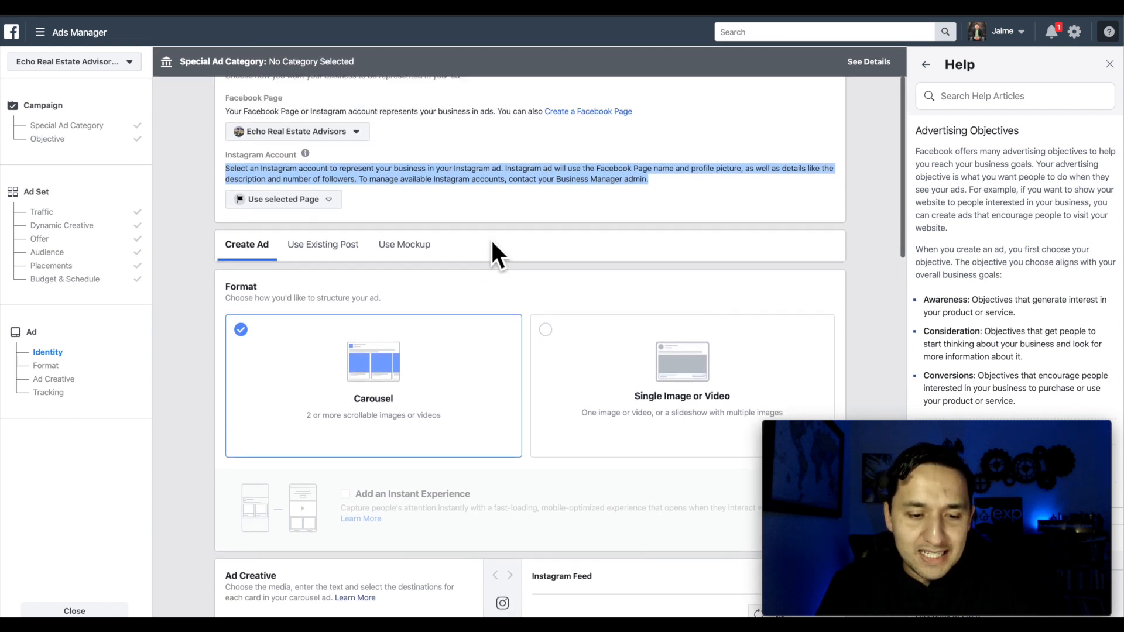
scroll(450, 191, "up", 1)
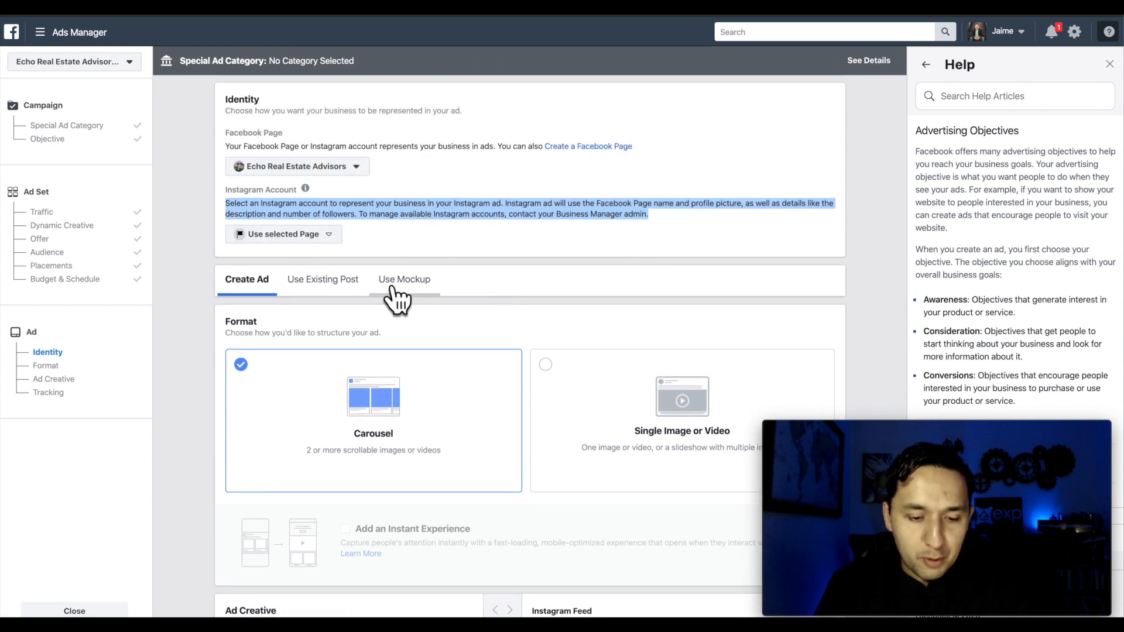
scroll(397, 299, "down", 3)
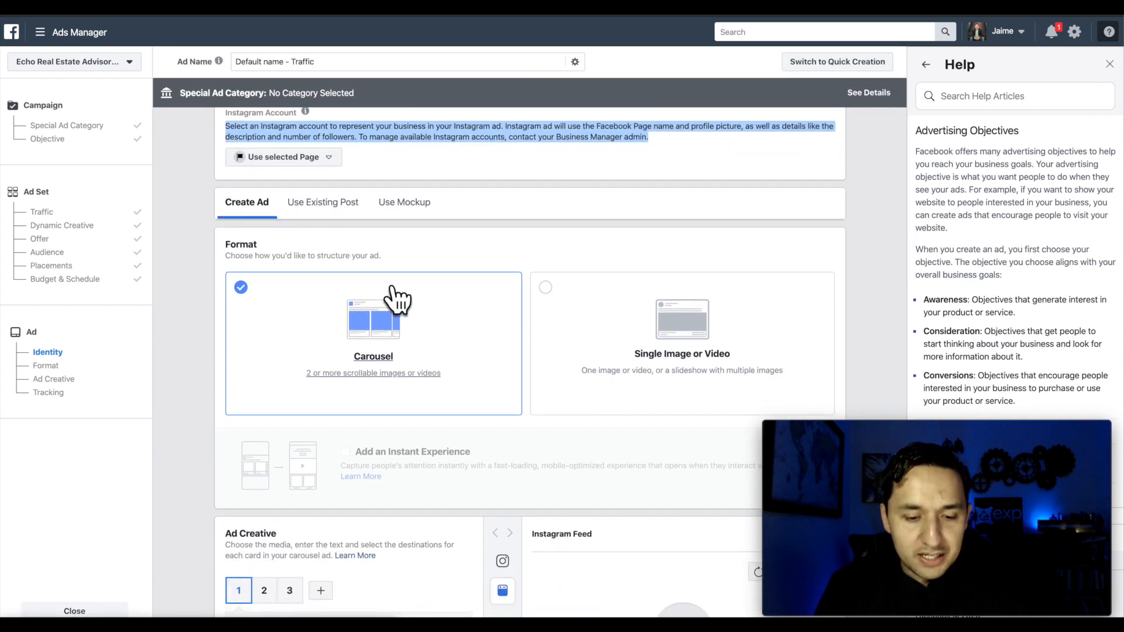
scroll(399, 300, "down", 1)
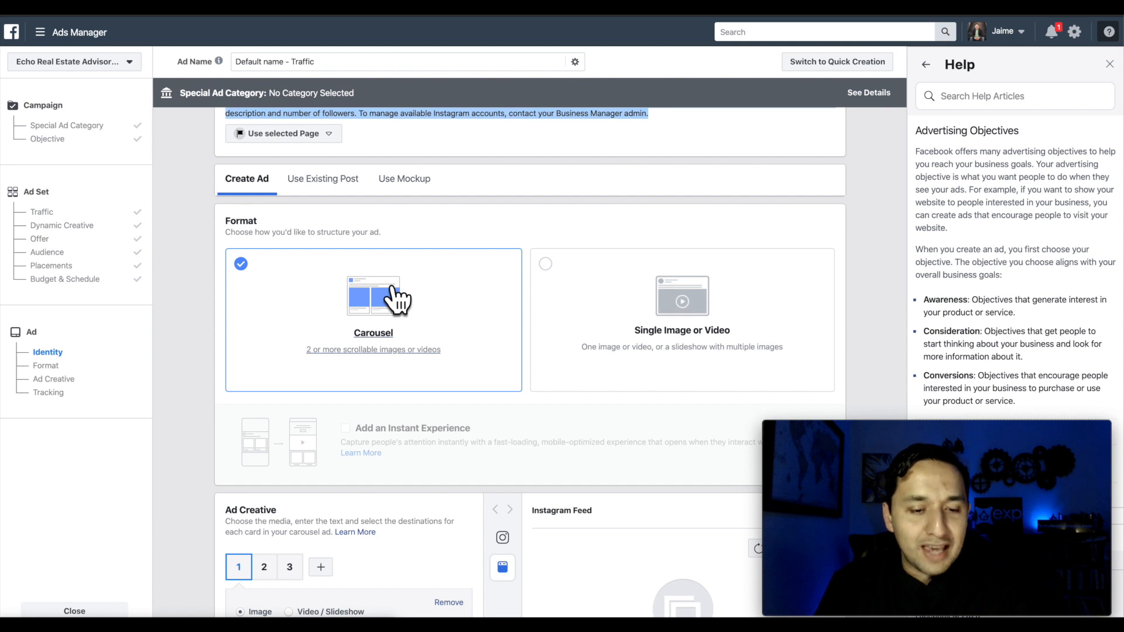
scroll(399, 300, "up", 1)
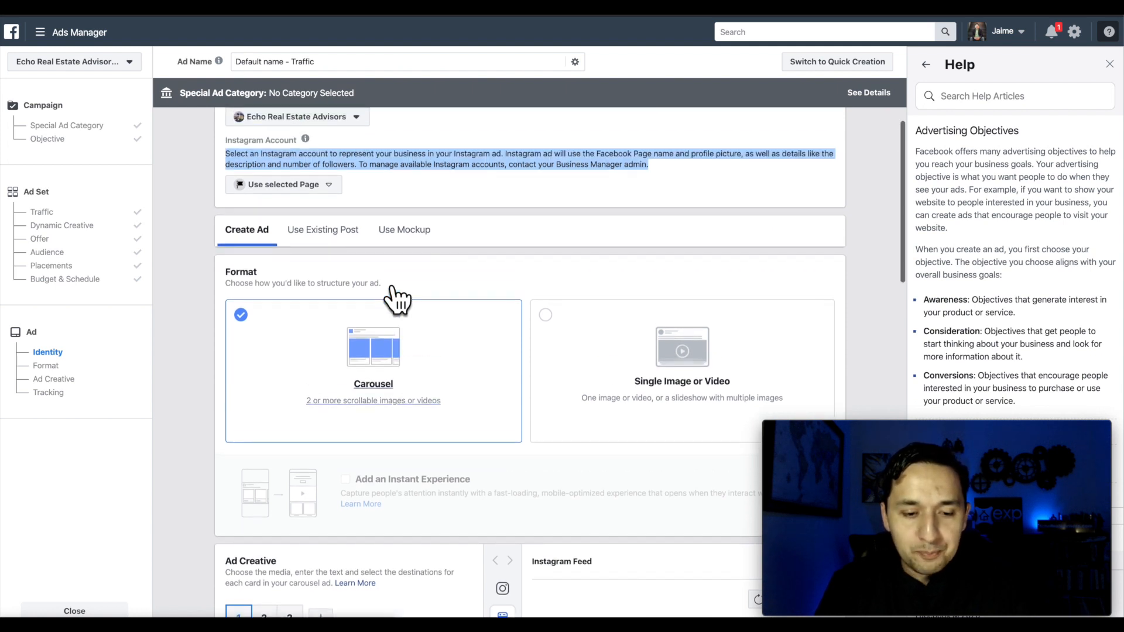
- Set the ad's format to Single Image or Video instead of Carousel
scroll(482, 276, "down", 2)
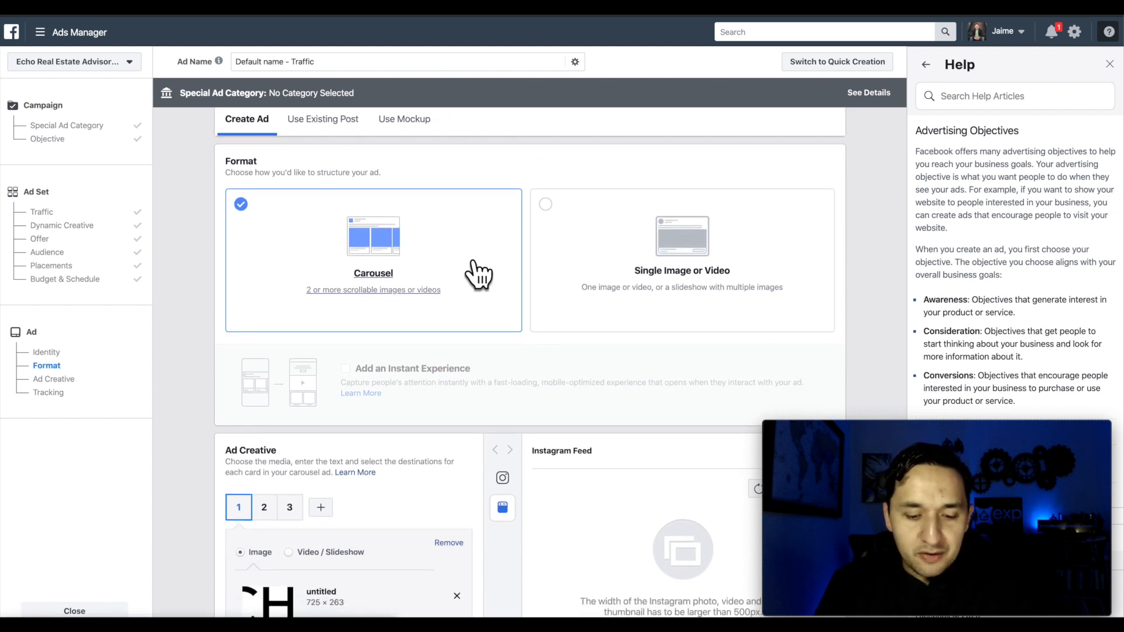
scroll(474, 270, "down", 1)
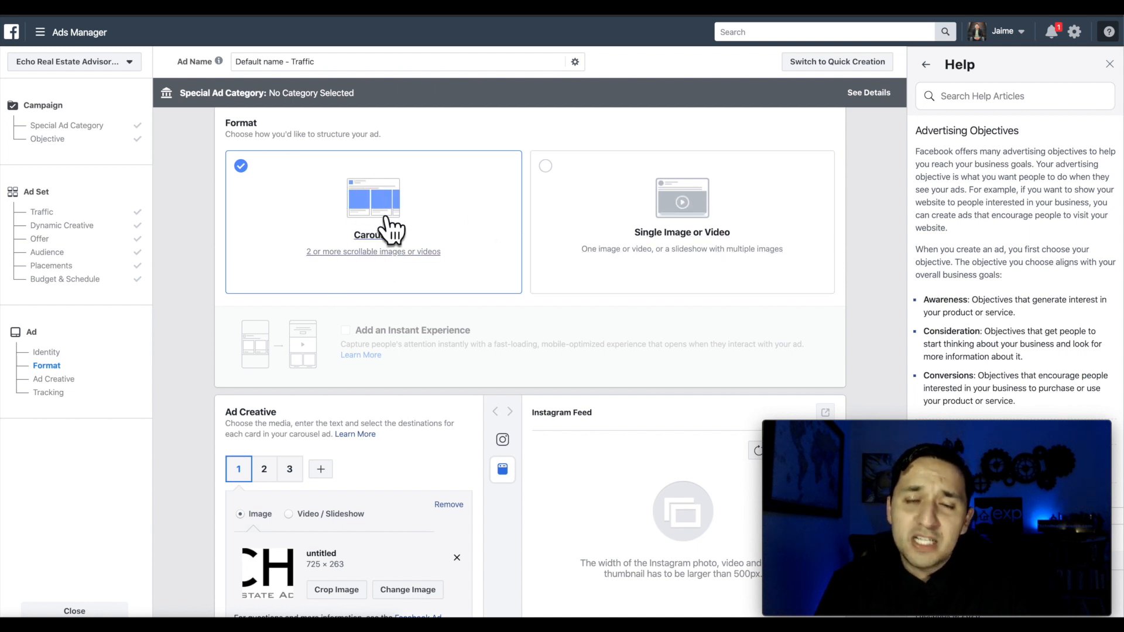
left_click(543, 167)
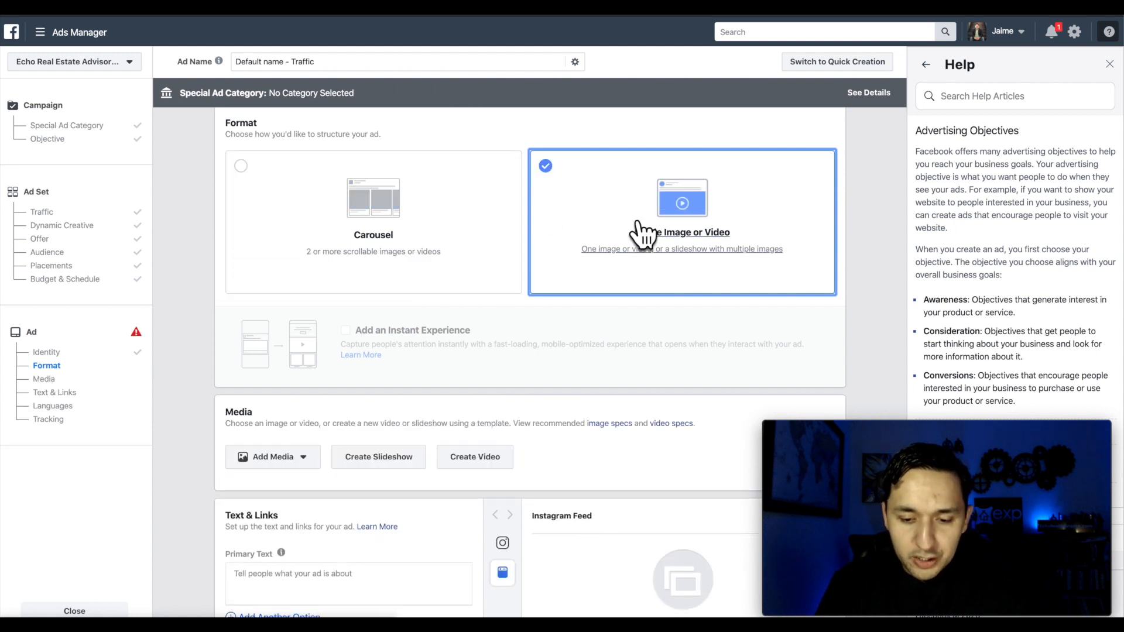
- Check the ad's tracking section, go back to the ad set's budget settings and continue to the ad setup again
scroll(545, 326, "down", 1)
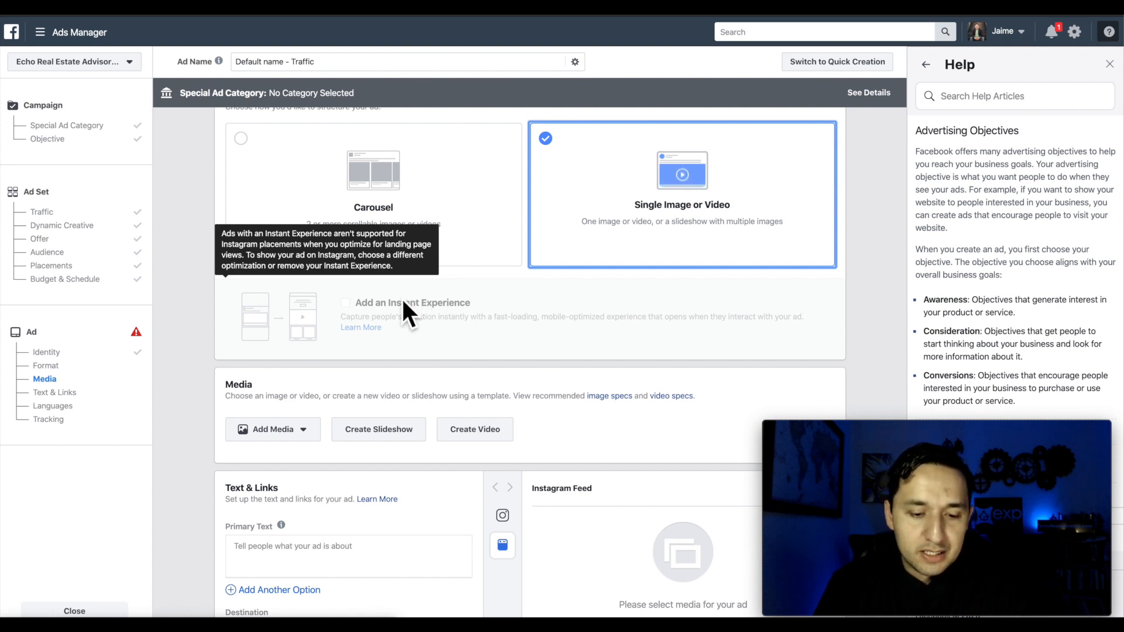
scroll(485, 349, "down", 15)
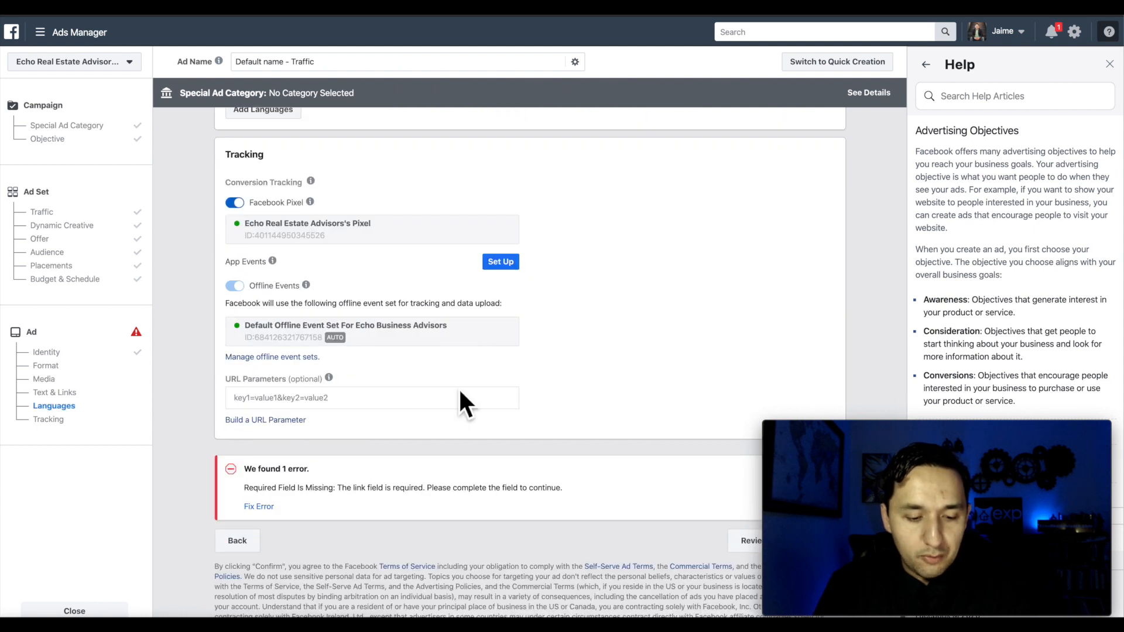
left_click(238, 543)
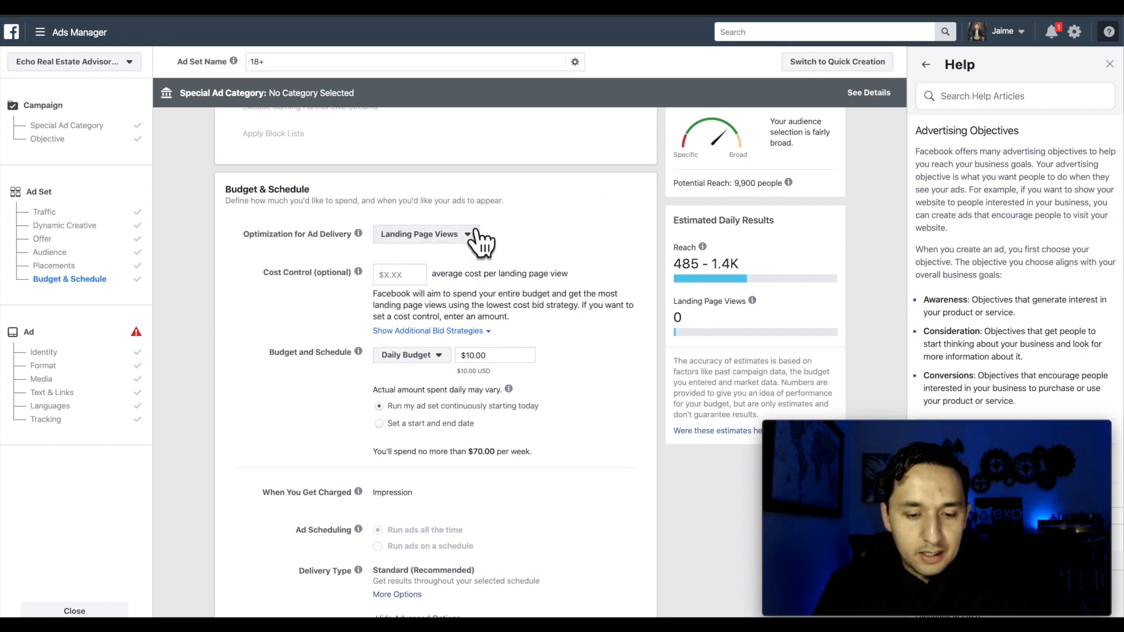
scroll(563, 227, "down", 3)
left_click(621, 600)
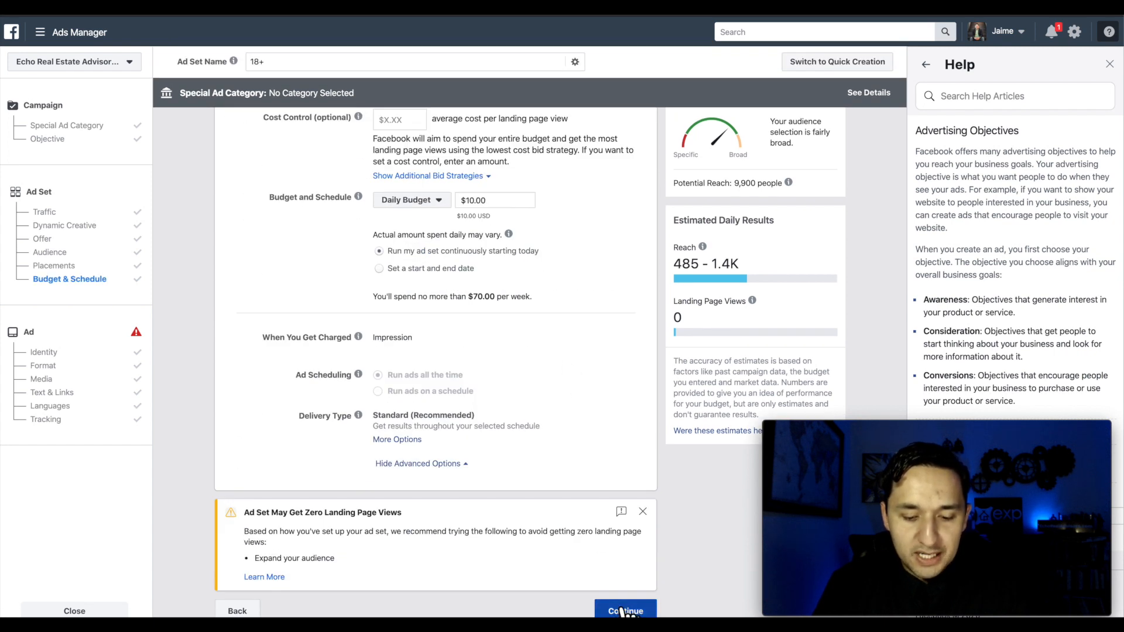
- Add the first front-porch house photo from the account images as the ad's media, keeping the square (1:1) crop for Feed
scroll(471, 398, "down", 5)
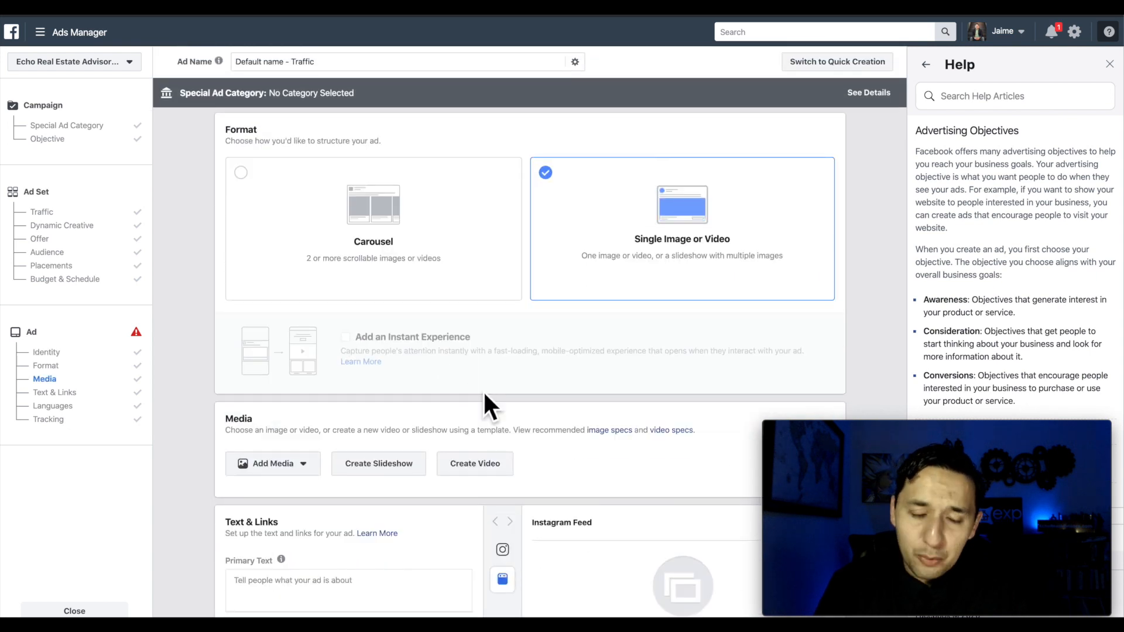
scroll(416, 377, "down", 2)
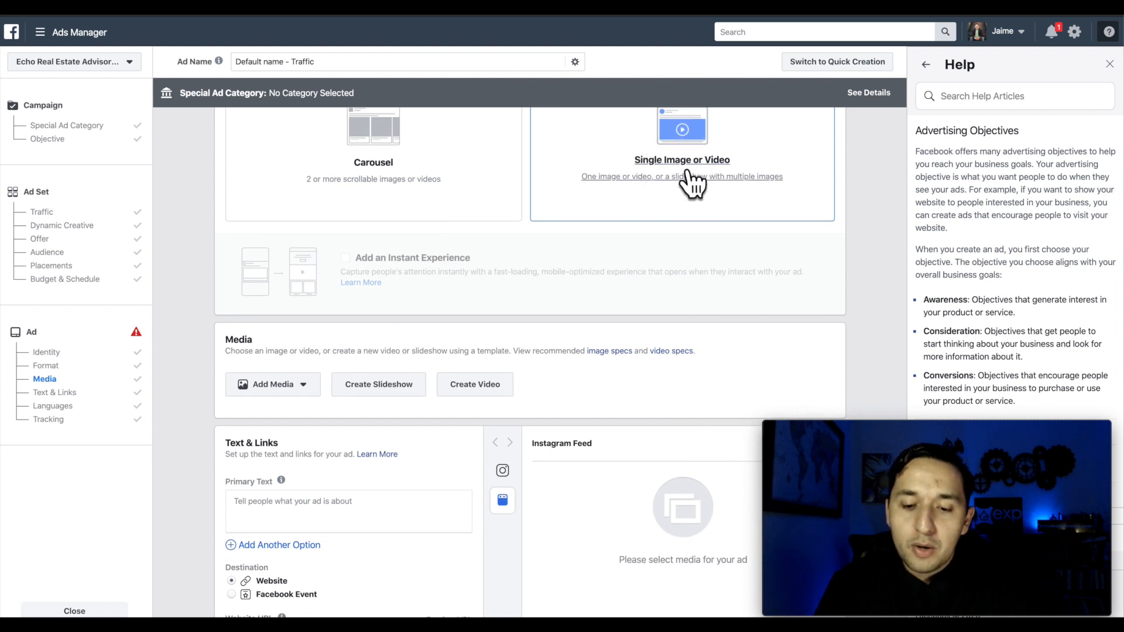
scroll(625, 267, "down", 1)
scroll(625, 270, "down", 1)
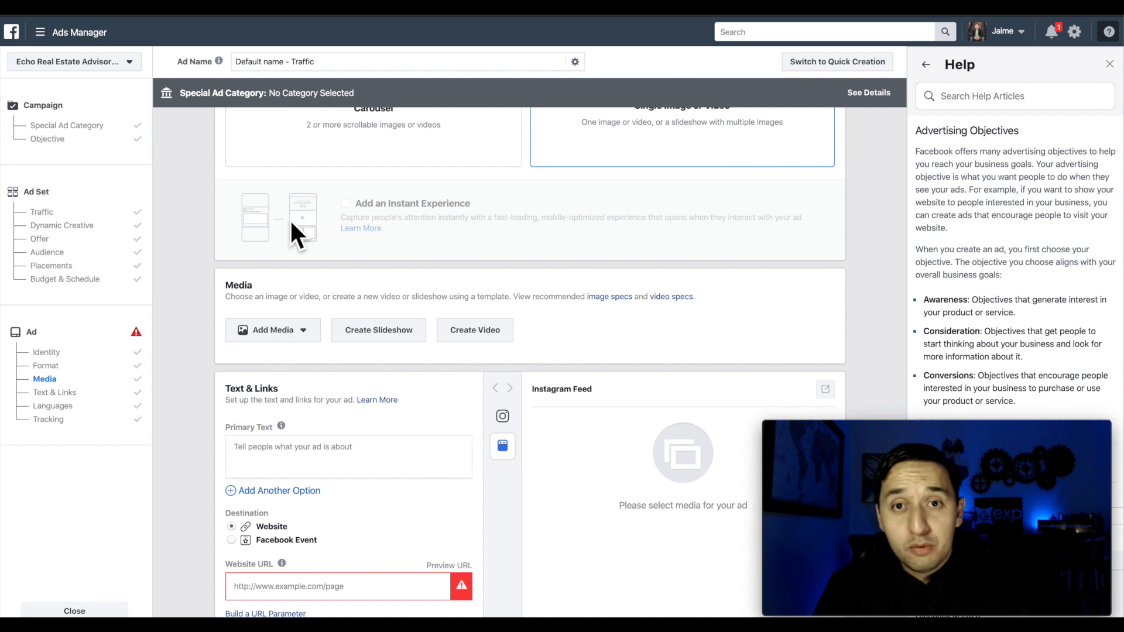
scroll(289, 219, "down", 2)
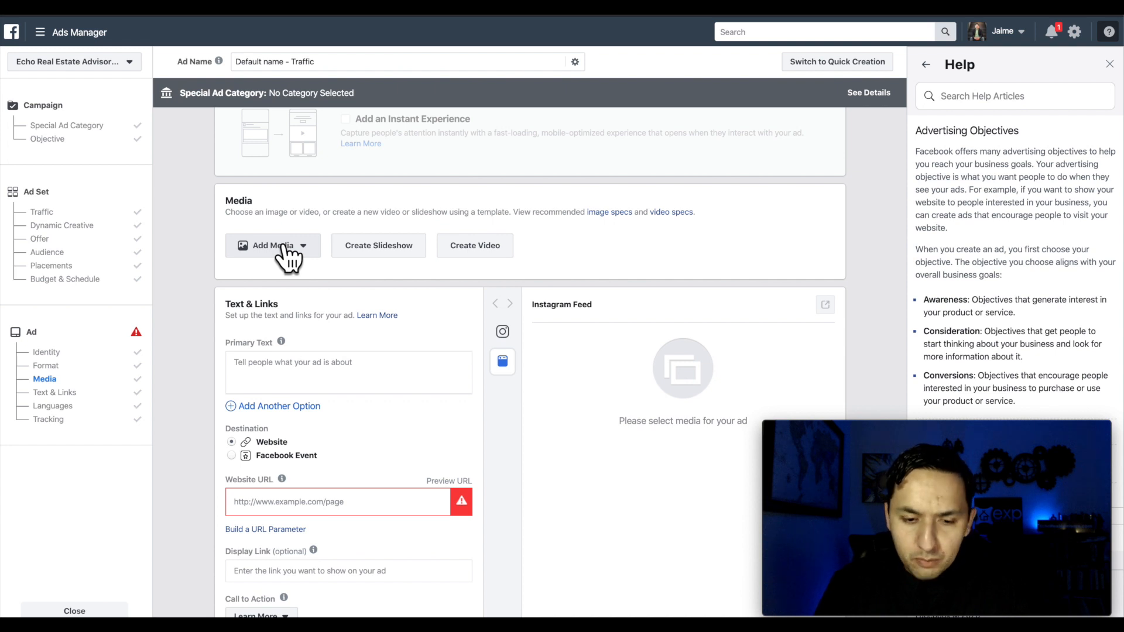
left_click(285, 246)
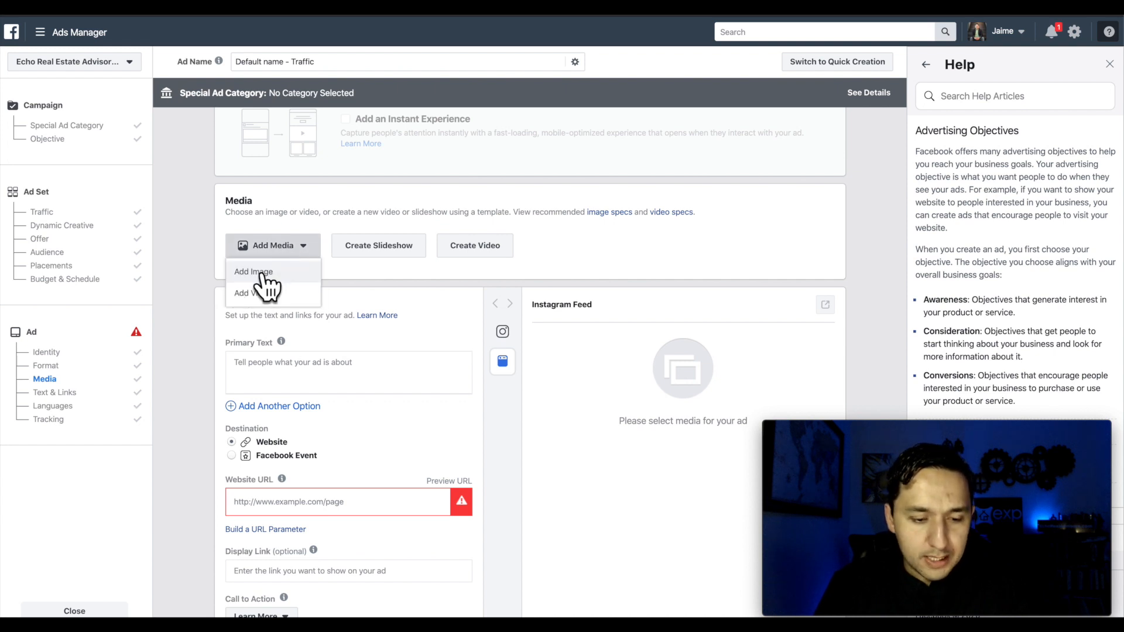
left_click(270, 273)
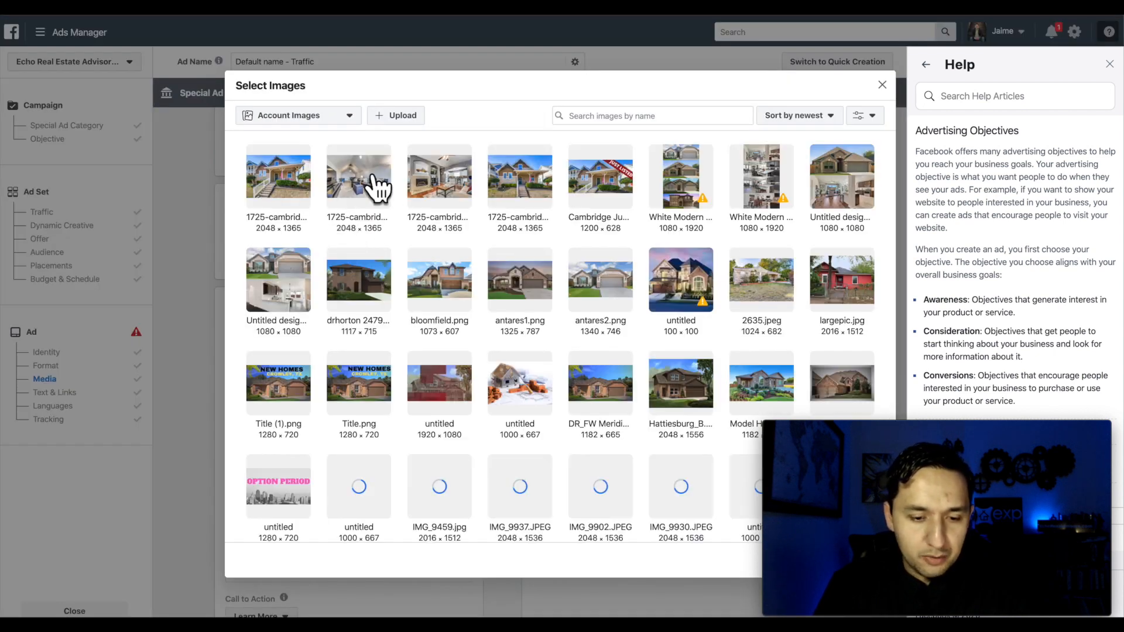
left_click(292, 179)
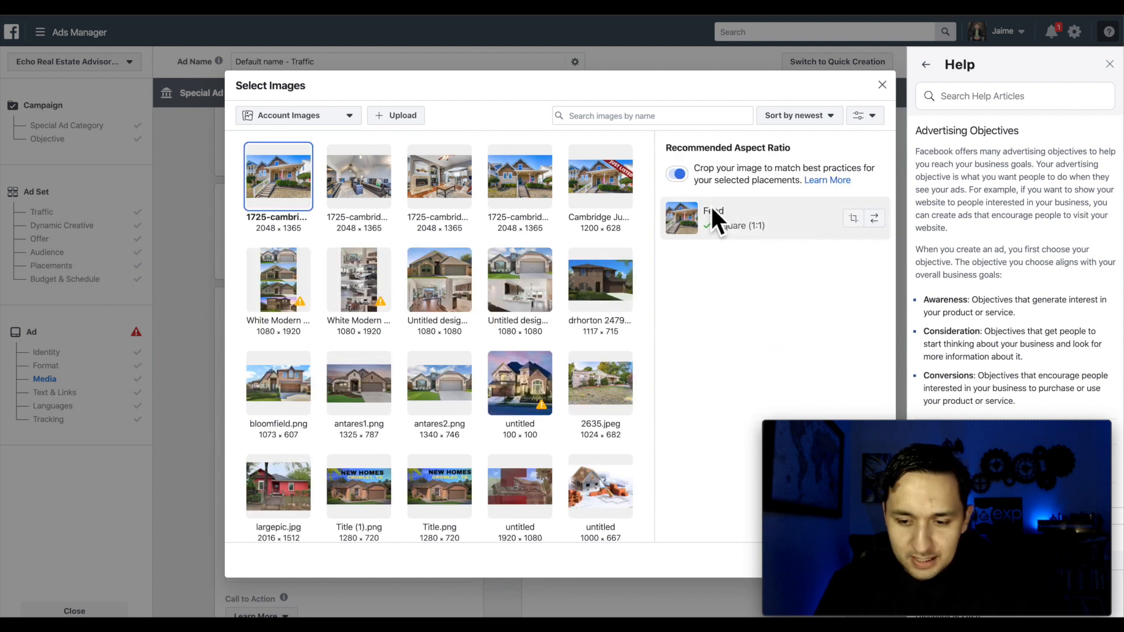
left_click_drag(864, 429, 867, 356)
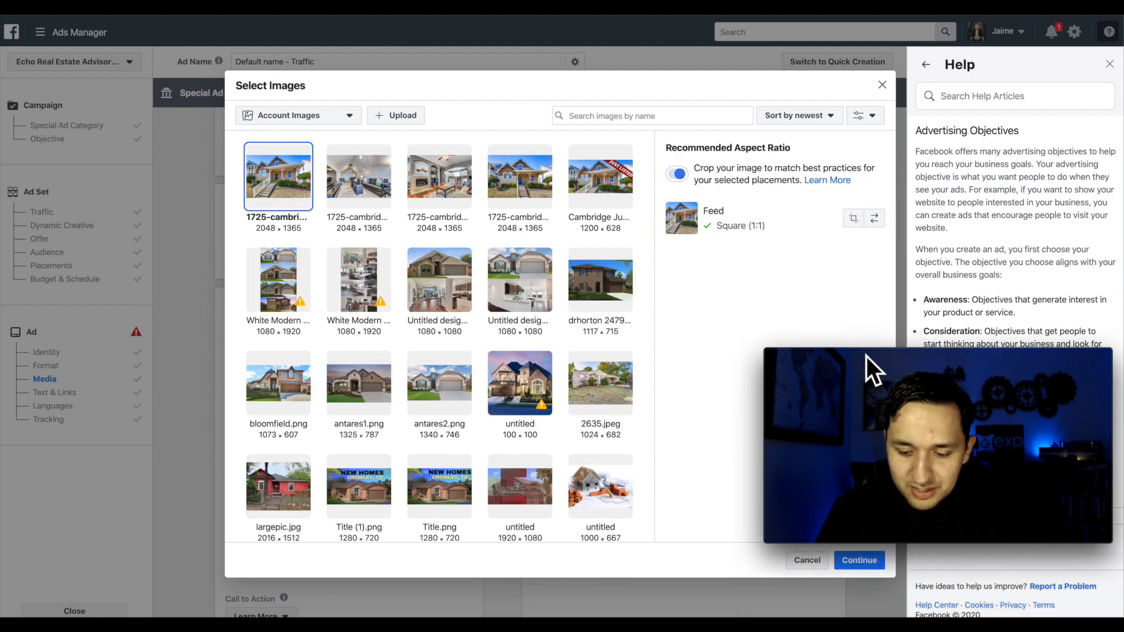
left_click(858, 569)
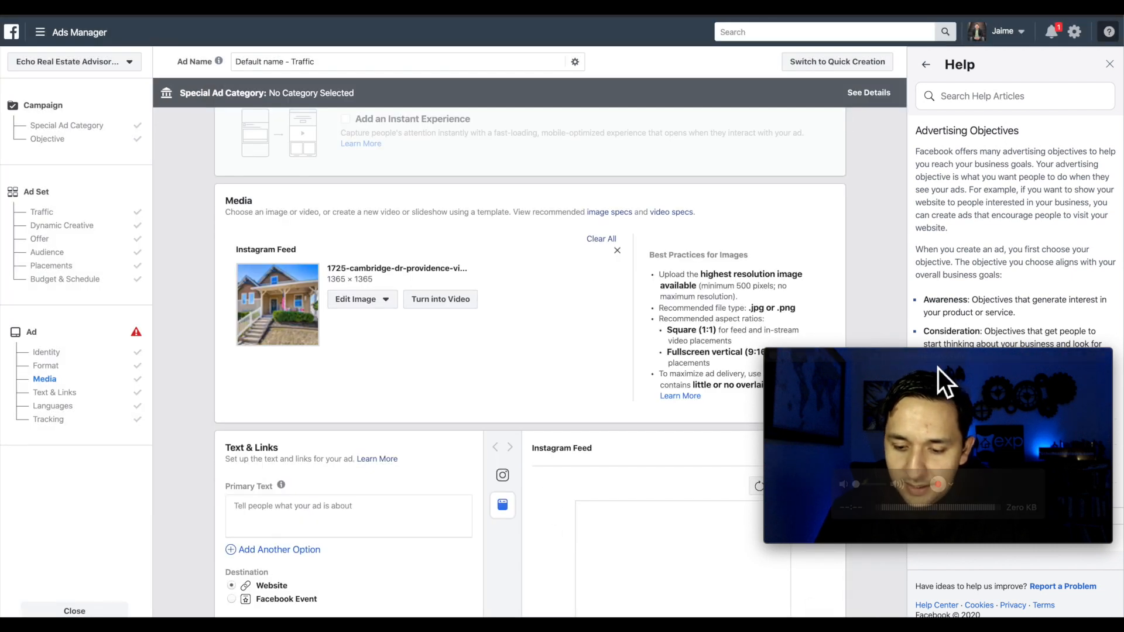
left_click_drag(939, 357, 928, 407)
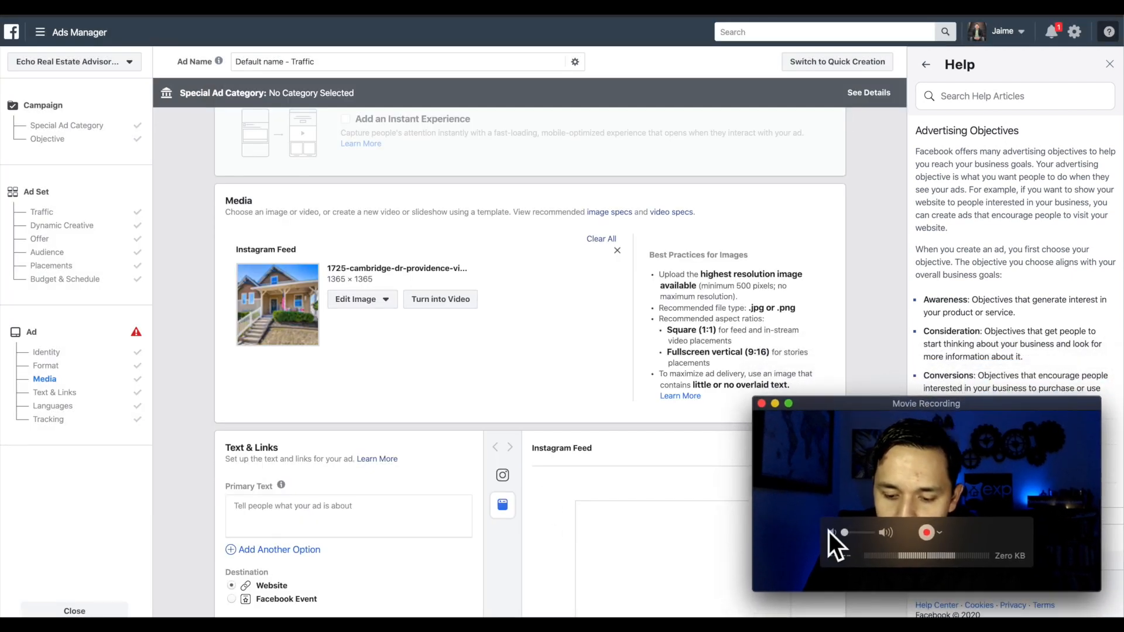
- Enter "Ad Copy" as the ad's primary text
scroll(570, 386, "down", 2)
scroll(571, 386, "down", 1)
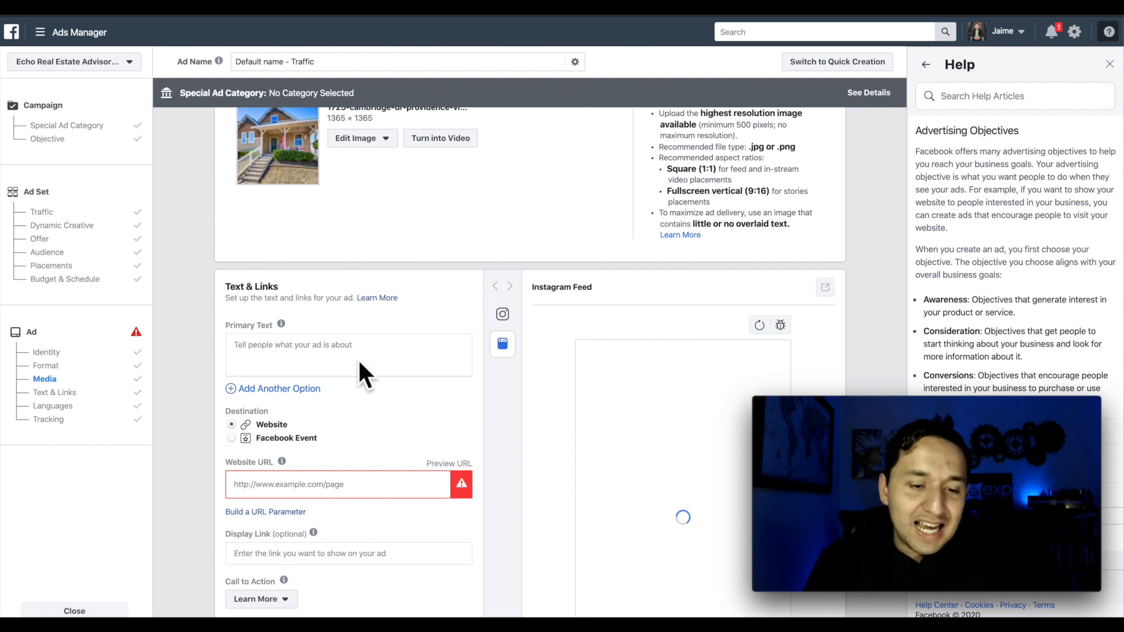
scroll(357, 358, "up", 4)
scroll(294, 437, "down", 4)
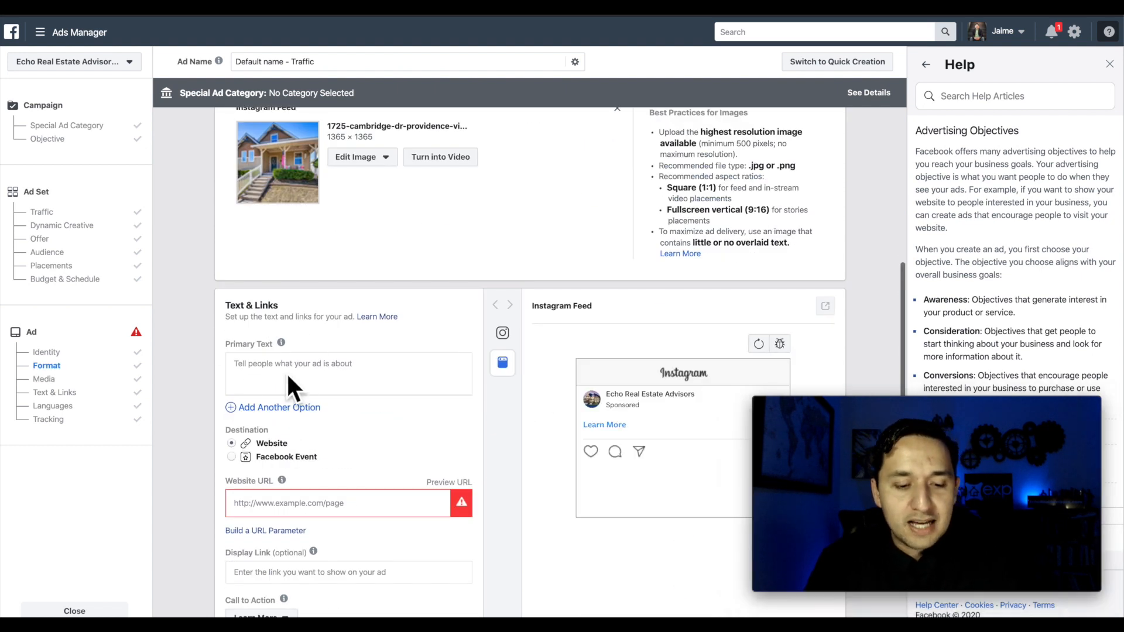
scroll(288, 375, "down", 1)
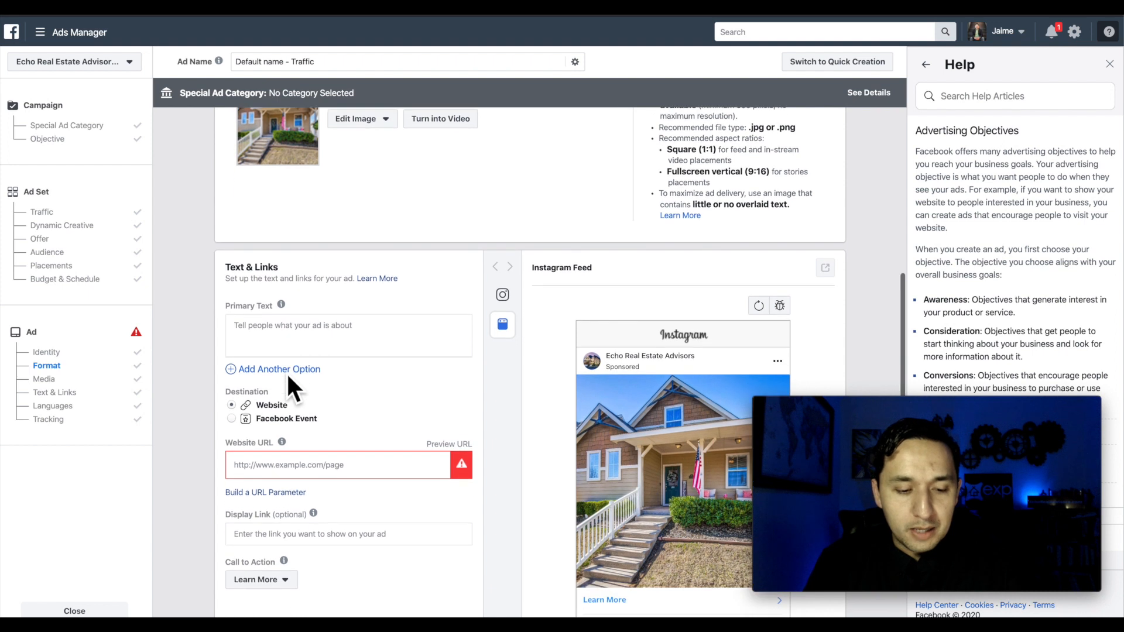
scroll(368, 252, "down", 1)
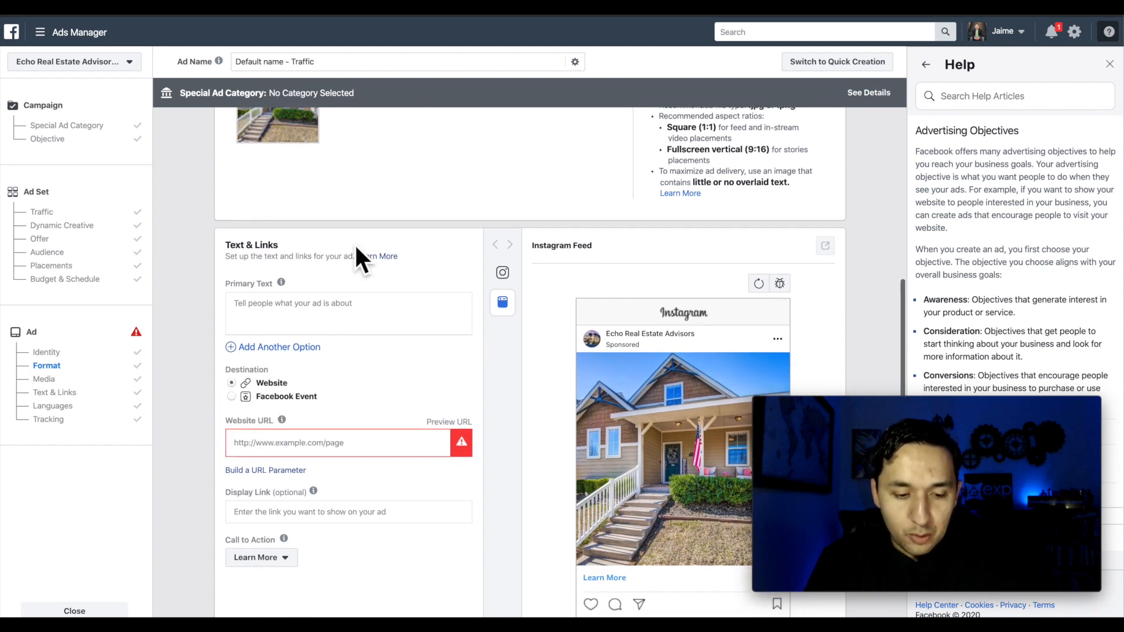
left_click(276, 319)
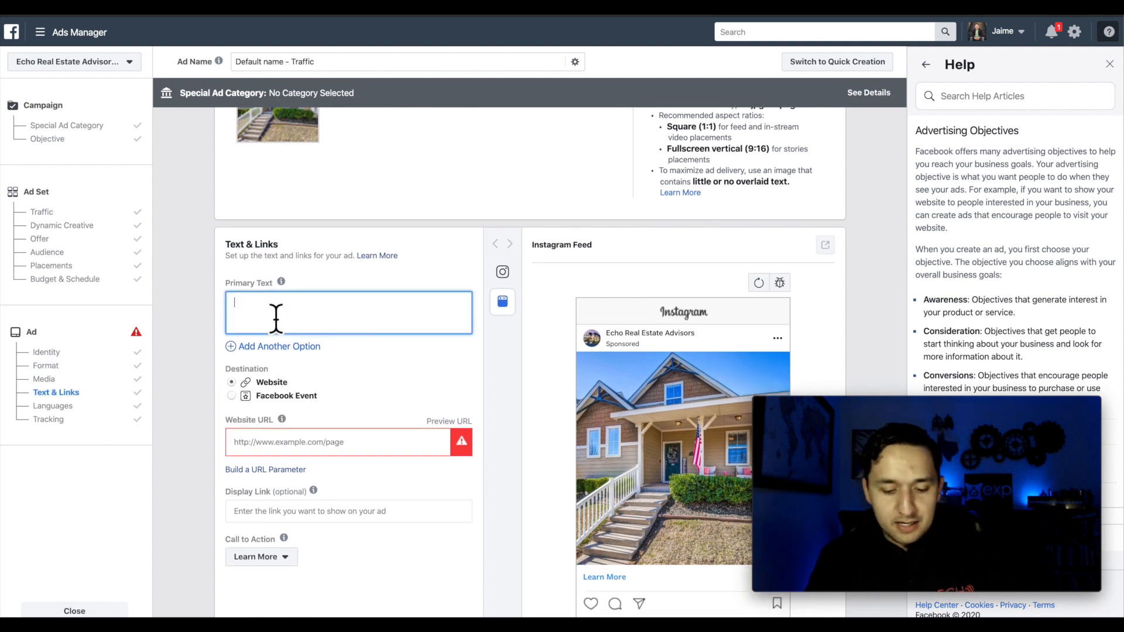
type("AD C")
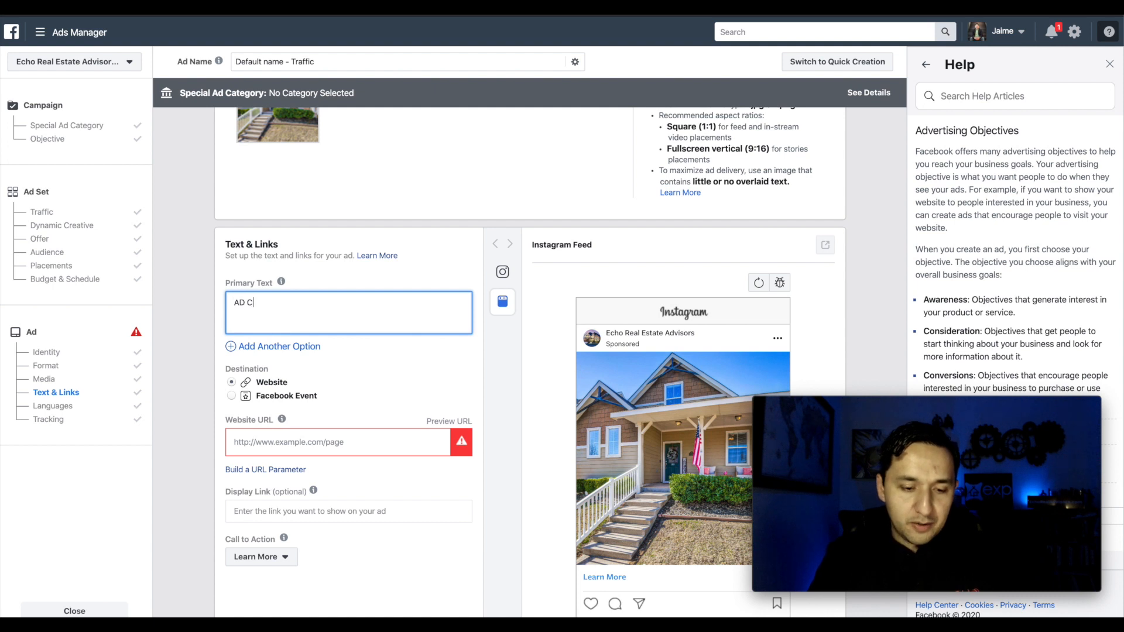
key("BackSpace")
key("BackSpace")
key("BackSpace")
type("d c")
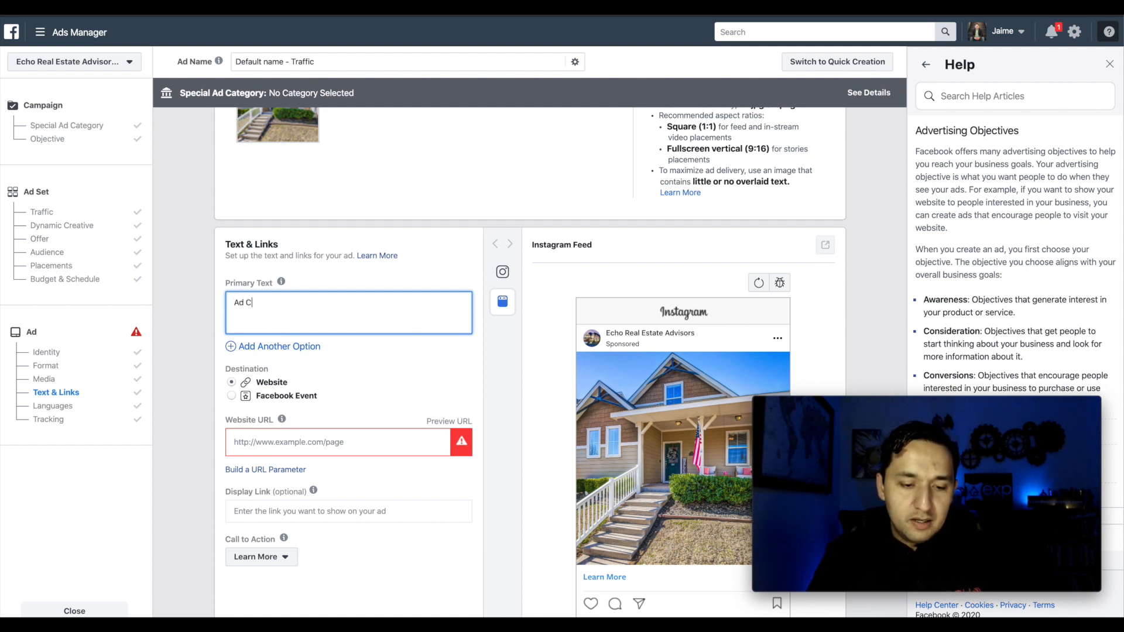
type("opy")
- Extend the primary text with two more lines reading "Second Line" and "Third Line"
scroll(619, 280, "down", 3)
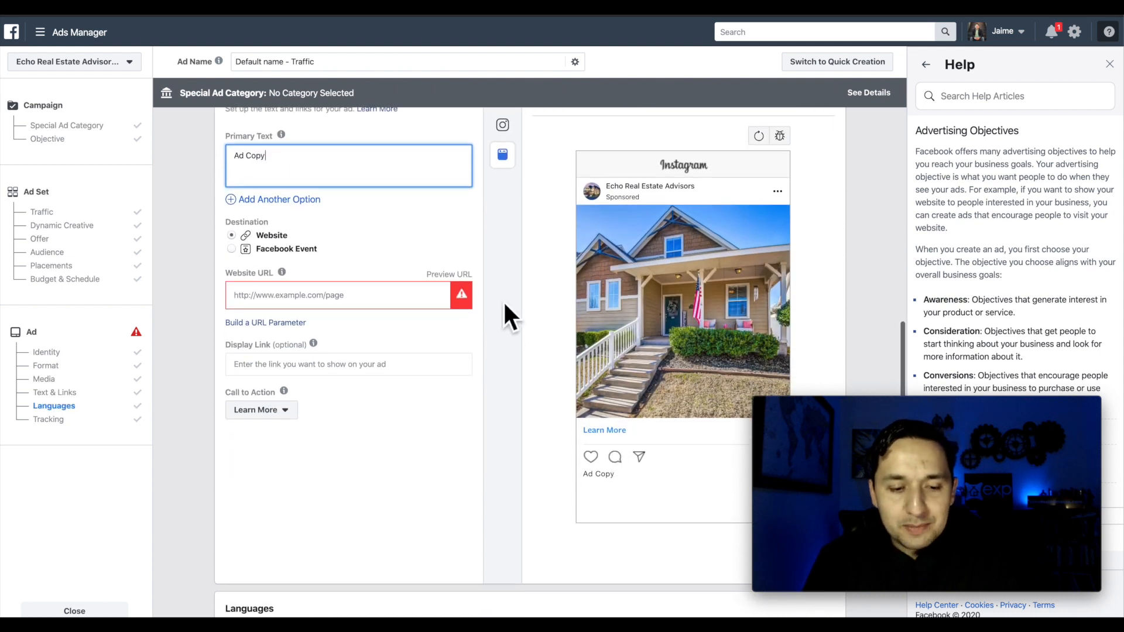
scroll(509, 316, "up", 2)
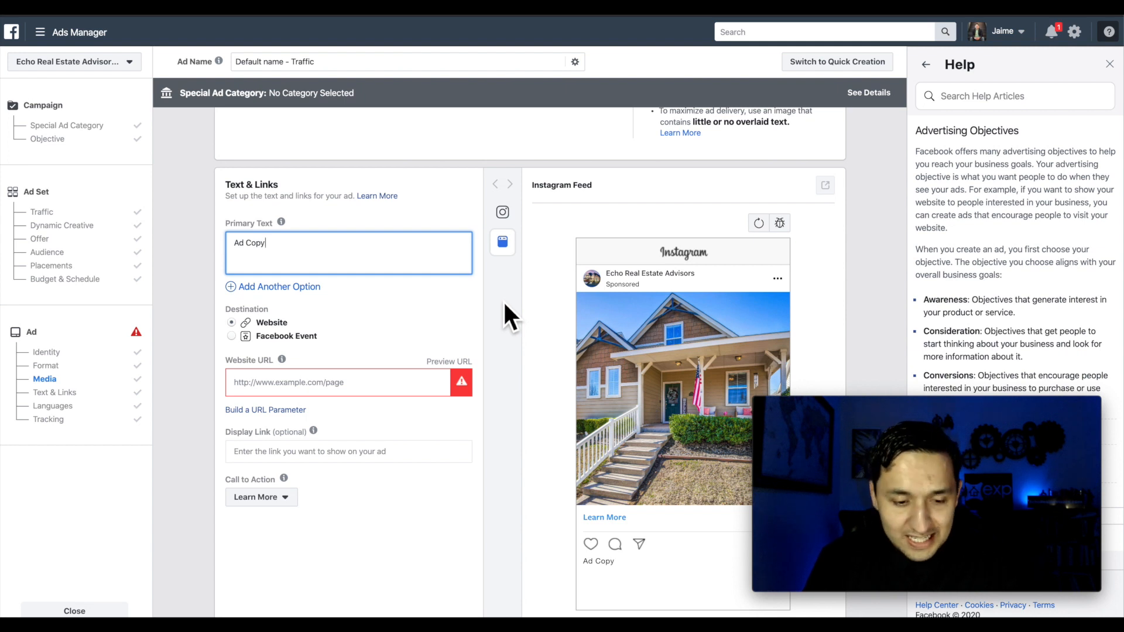
scroll(509, 316, "down", 1)
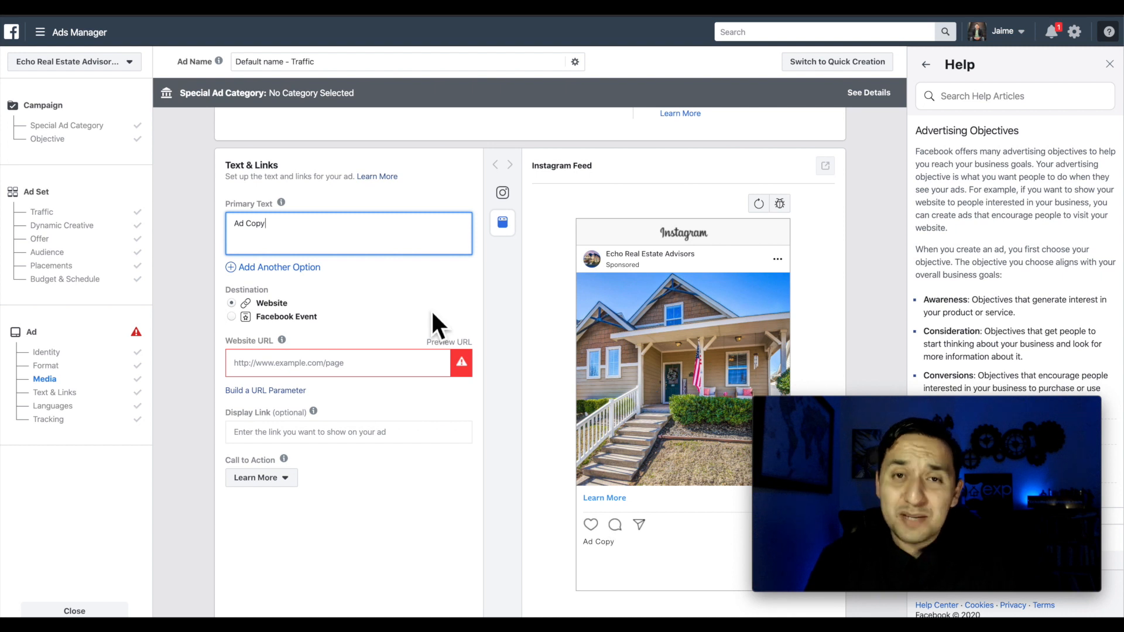
left_click(262, 234)
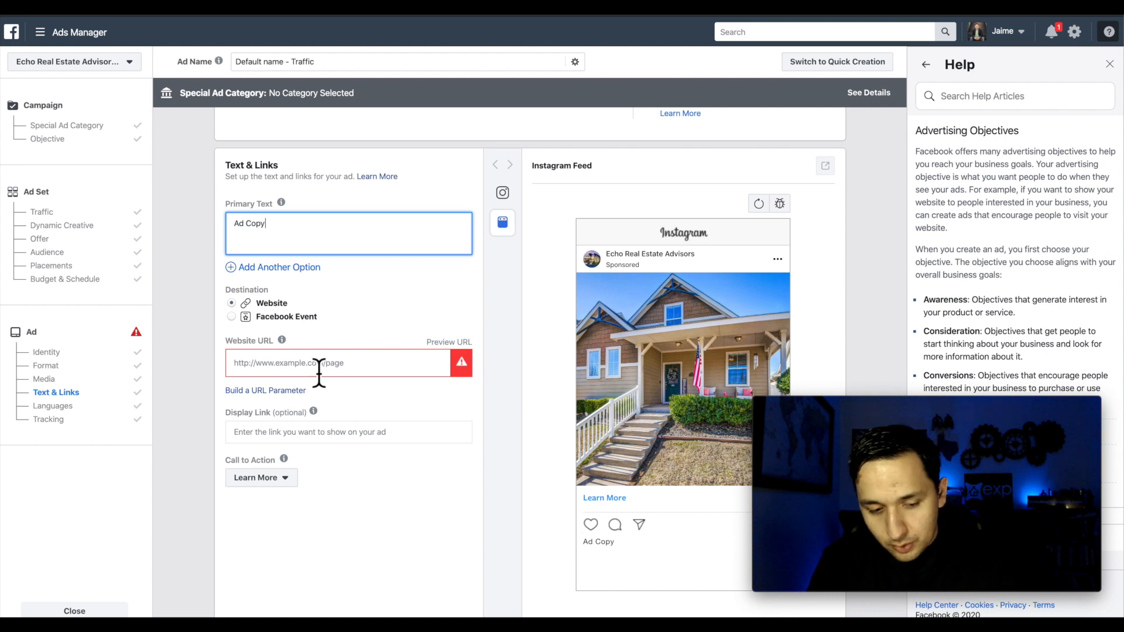
key("Return")
type("Second Line")
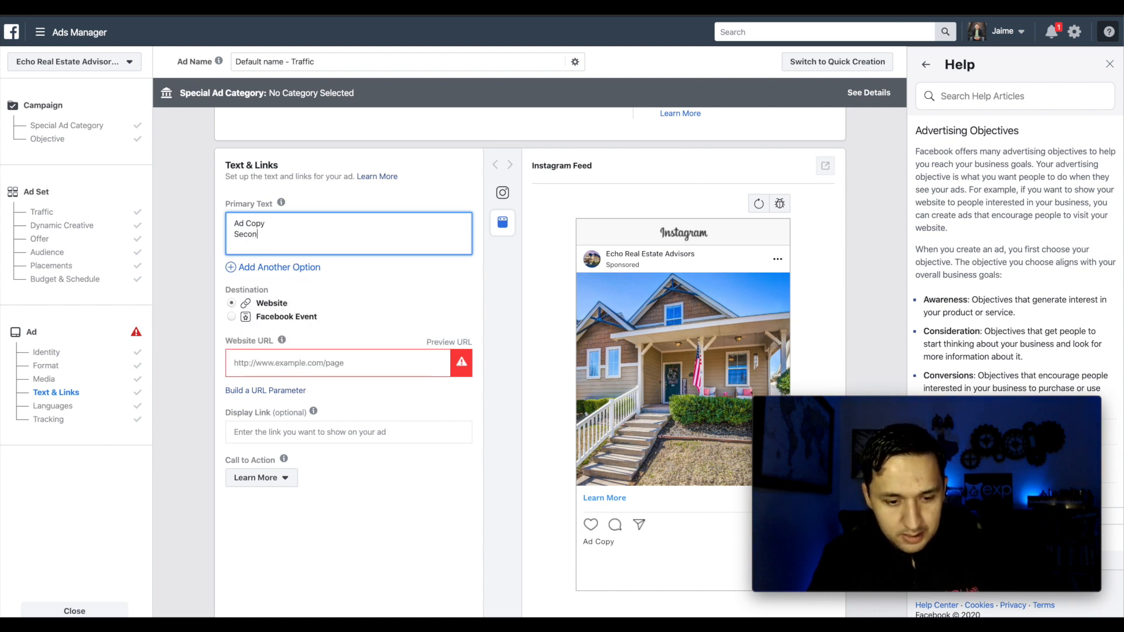
key("Return")
type("Thri")
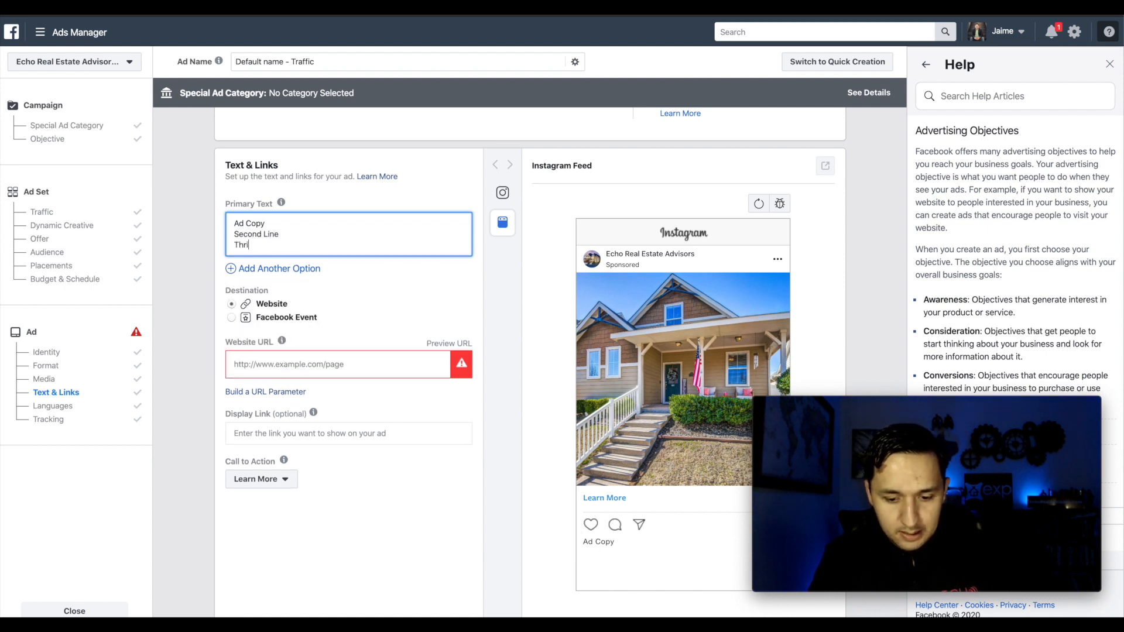
type("d Line")
key("Return")
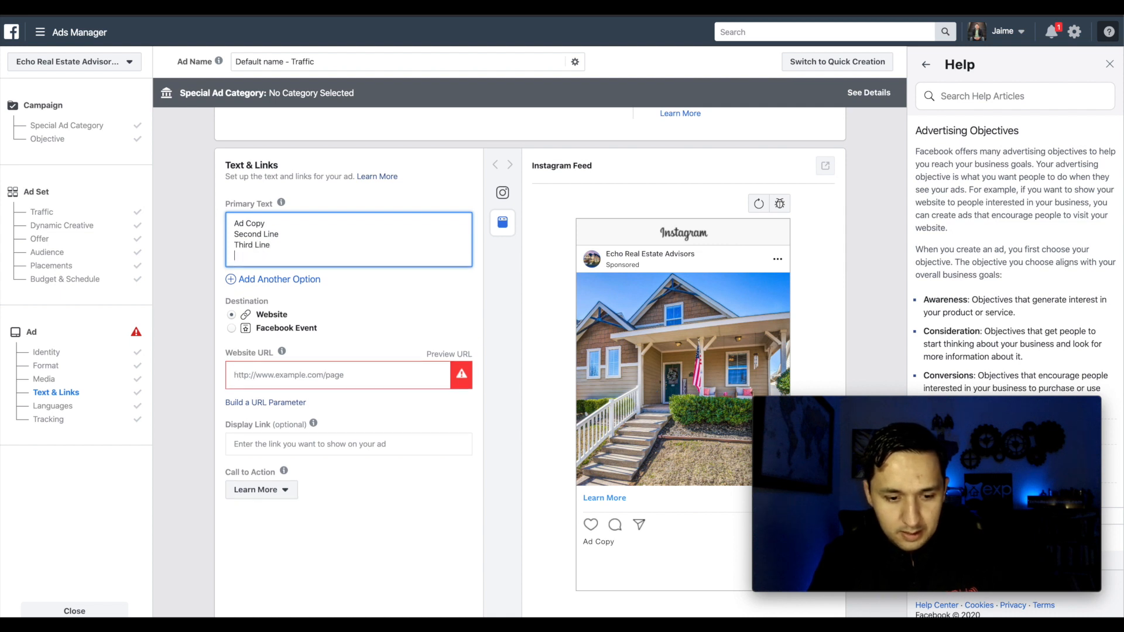
key("BackSpace")
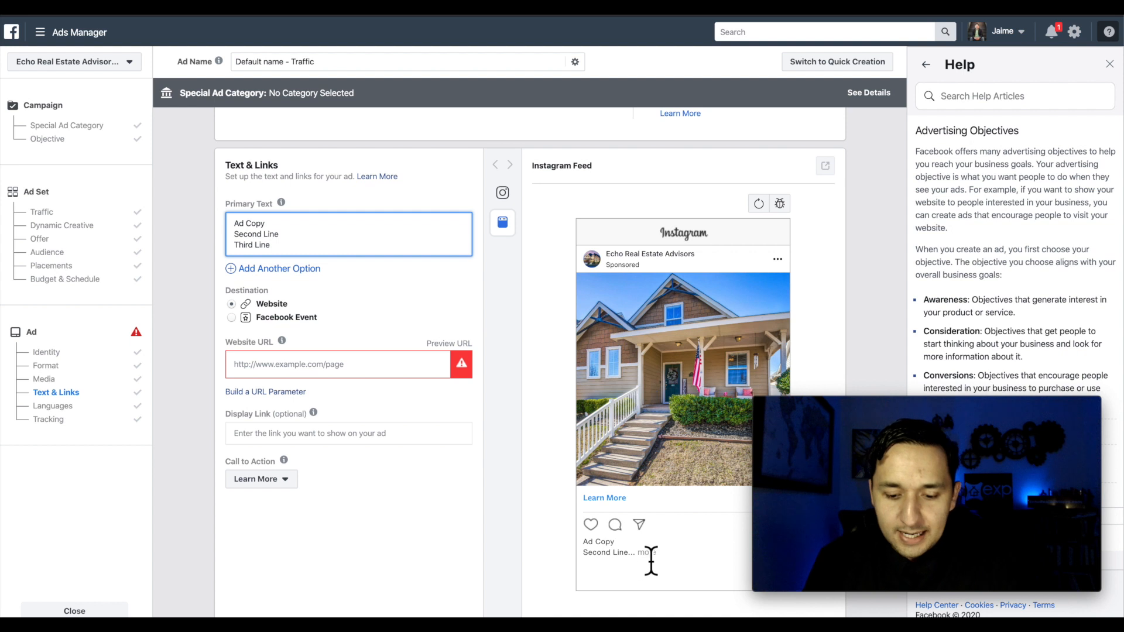
scroll(492, 492, "down", 2)
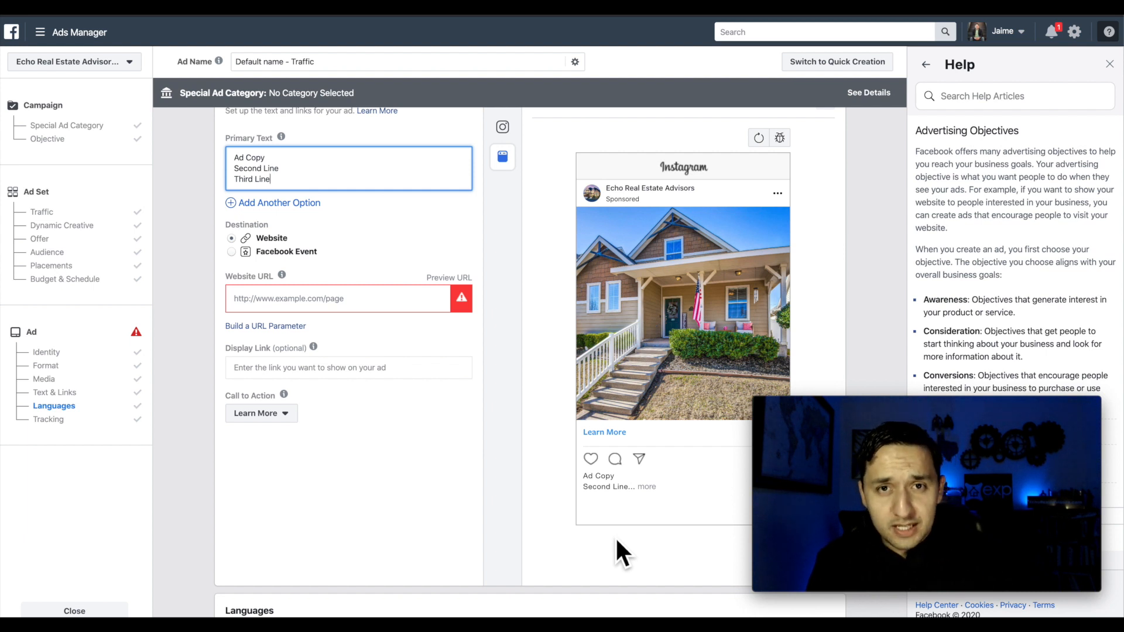
left_click(351, 302)
type("www.echorealadvisors.com")
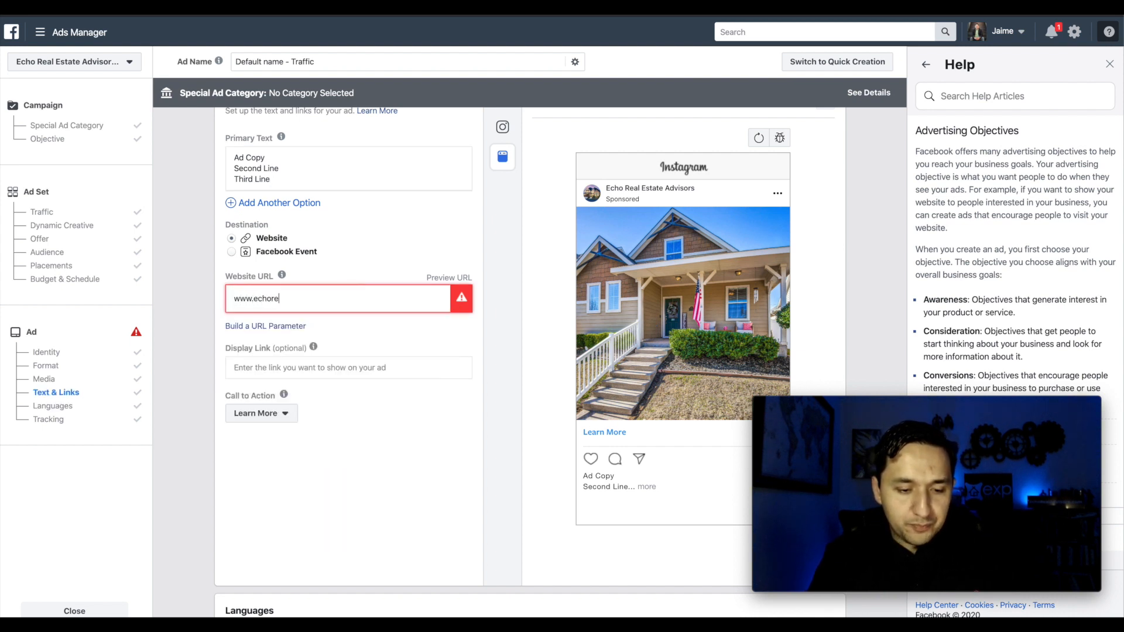
left_click(406, 335)
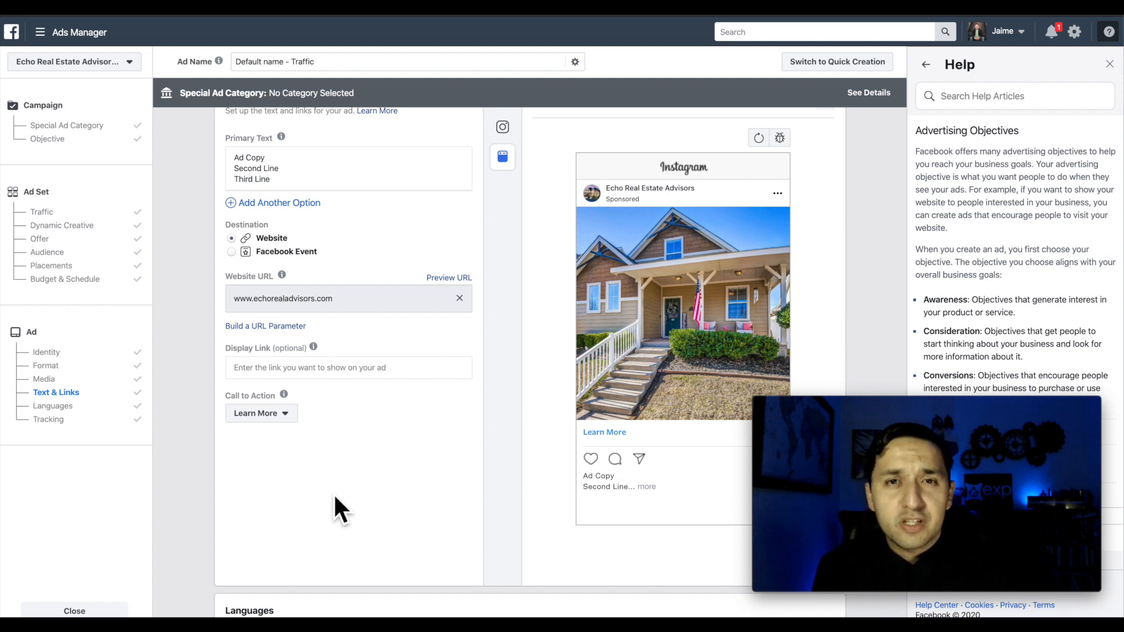
- Look through the call-to-action options and try the No Button option for the ad
scroll(334, 497, "down", 2)
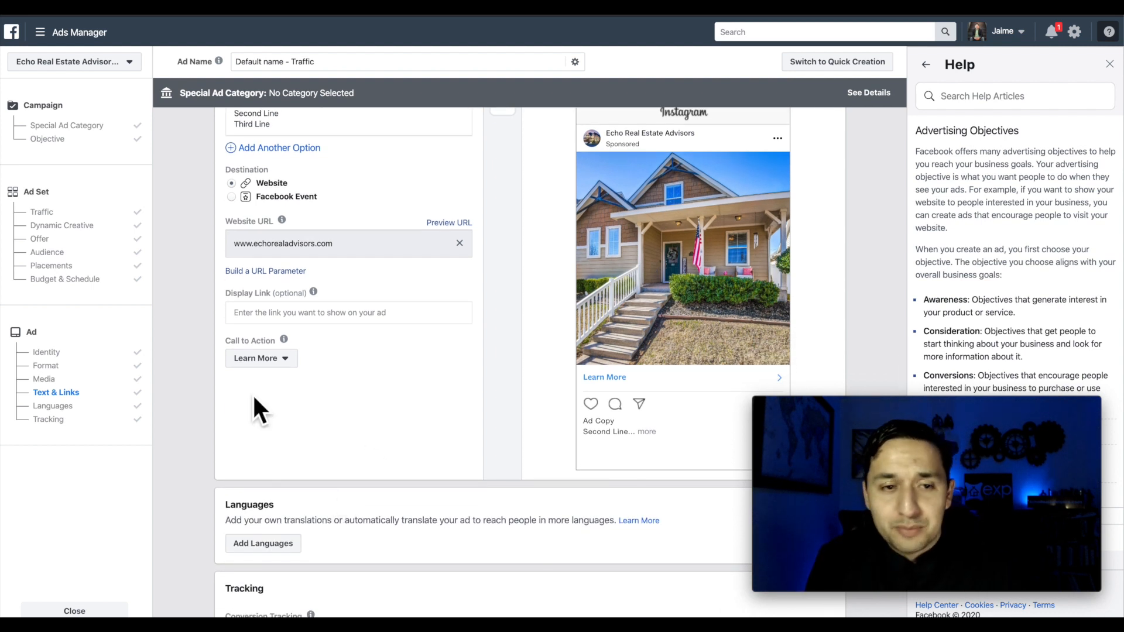
left_click(261, 358)
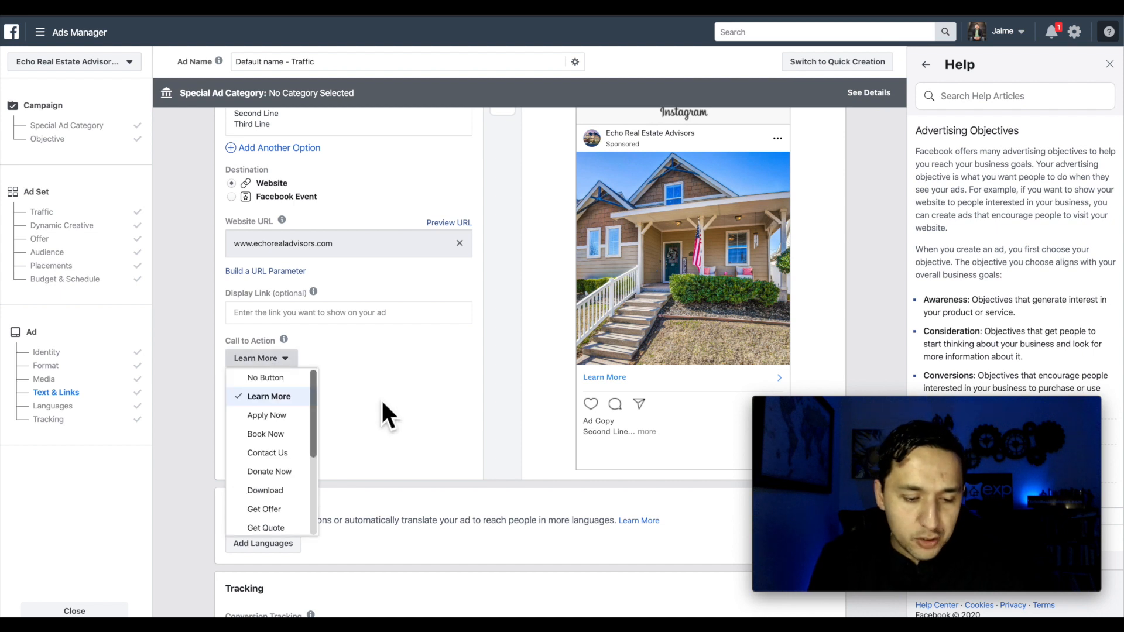
left_click(386, 427)
scroll(389, 423, "up", 2)
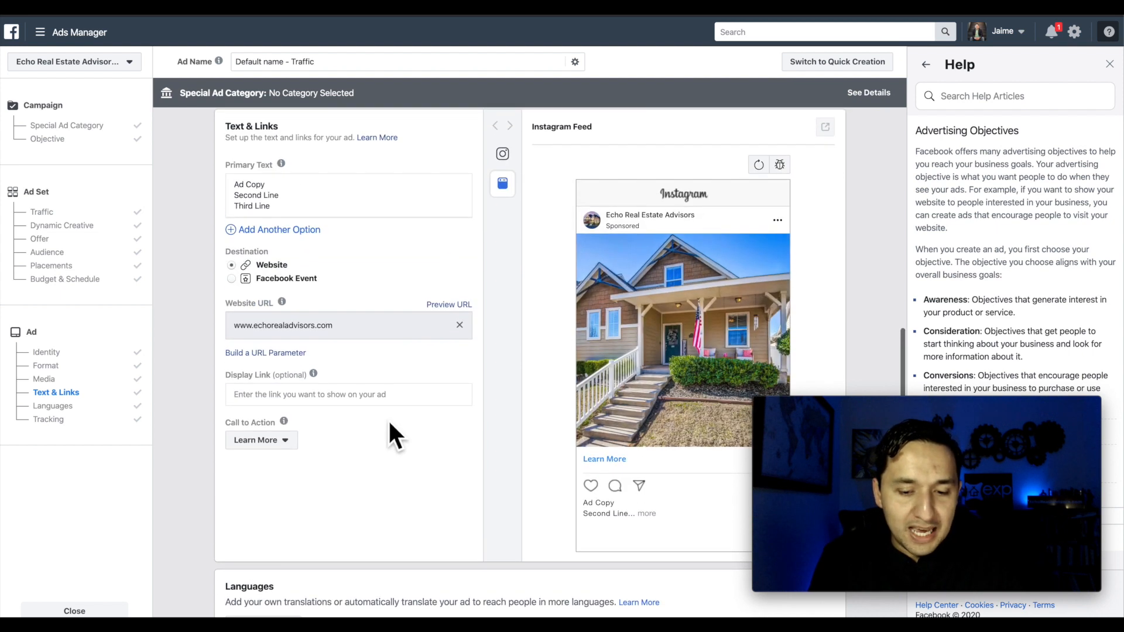
scroll(388, 419, "down", 3)
left_click(260, 310)
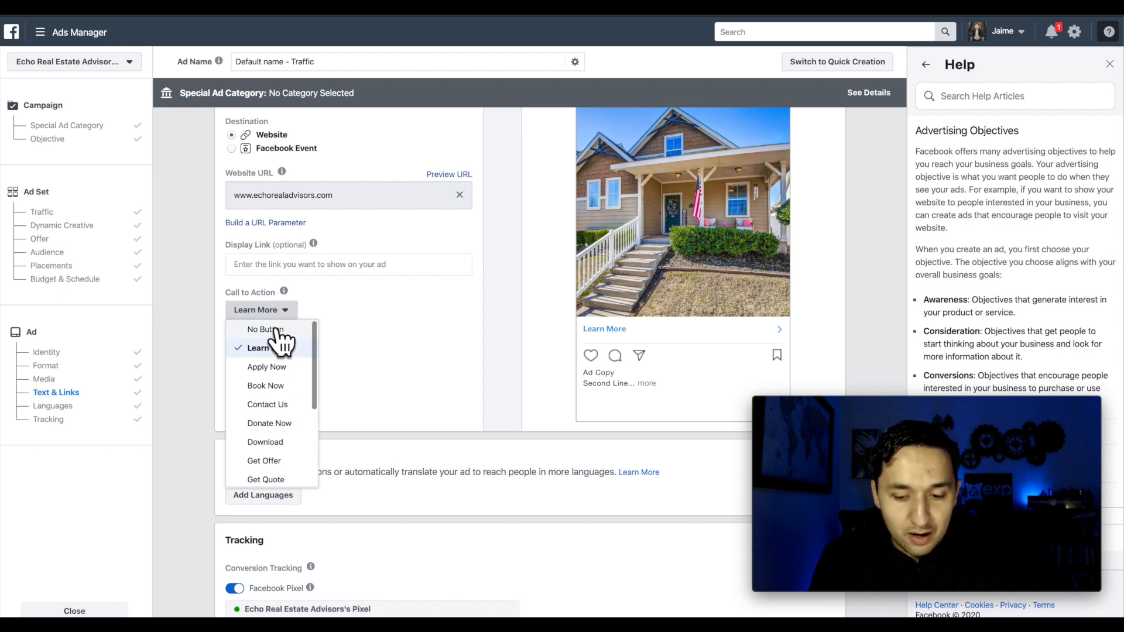
left_click(266, 330)
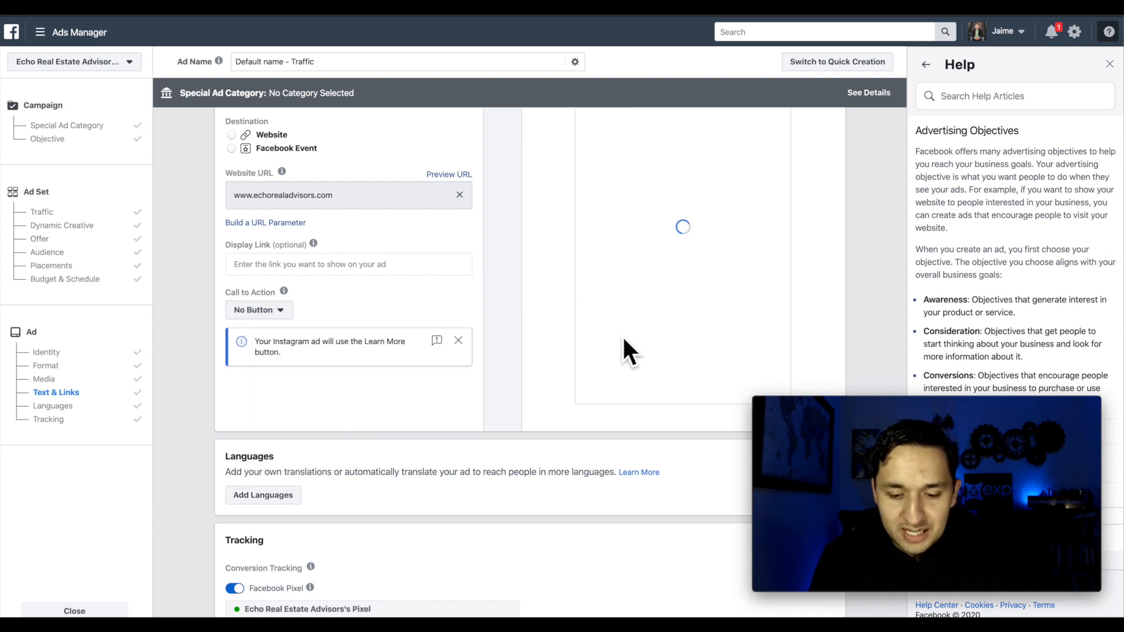
- Set the ad's call to action to Book Now
left_click(260, 311)
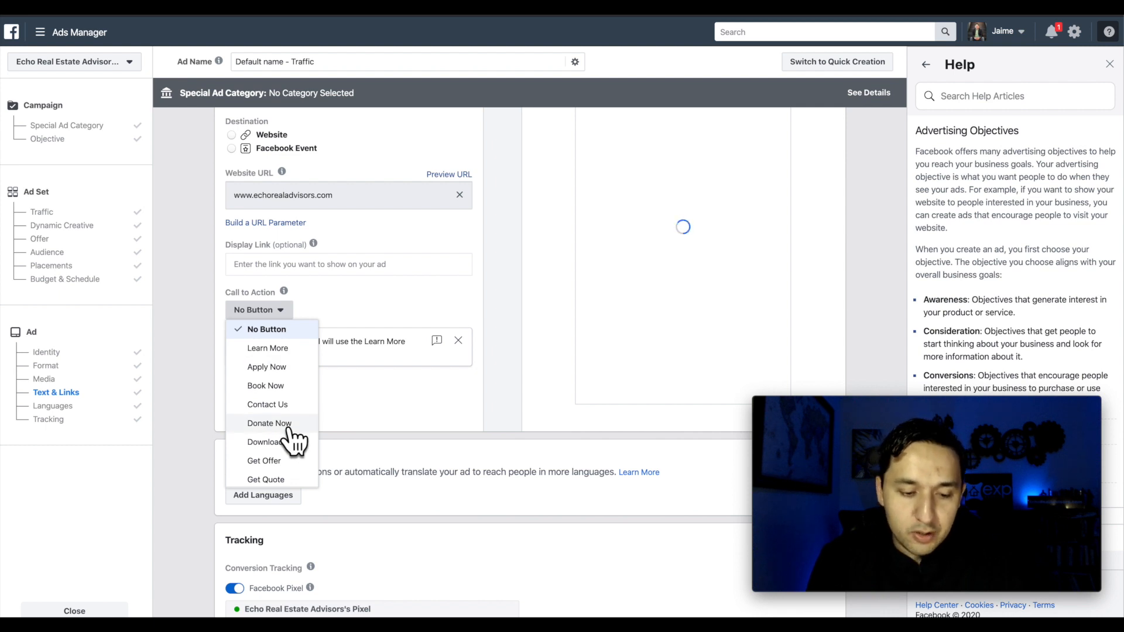
left_click(266, 385)
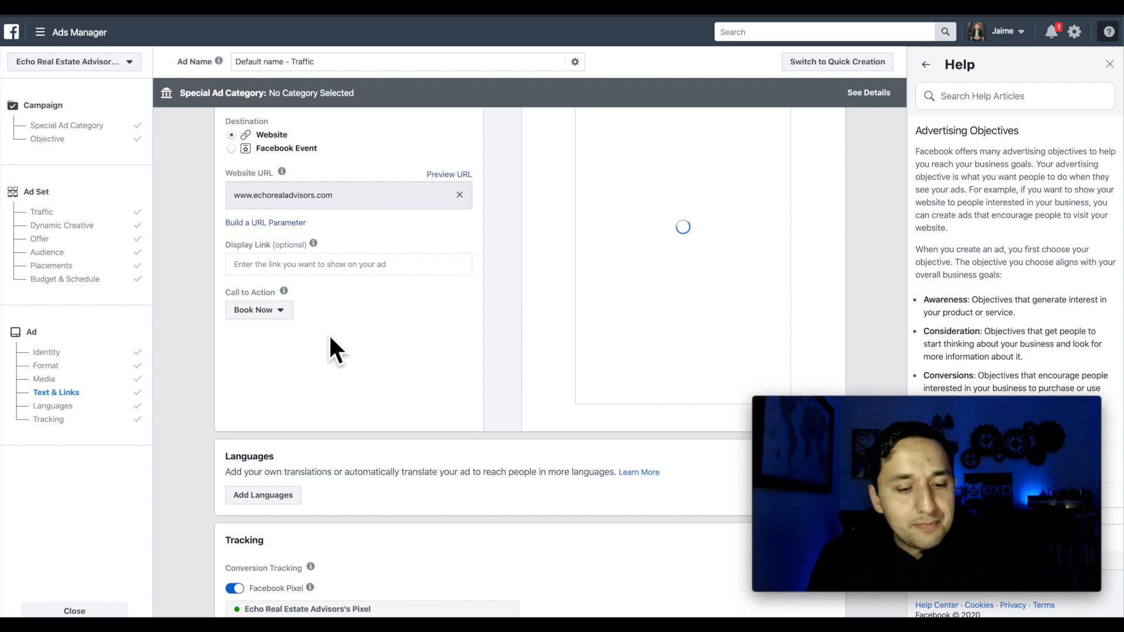
- Examine the ad's Languages and Tracking sections, including the Facebook Pixel, App Events and Offline Events settings
scroll(330, 338, "down", 1)
scroll(337, 394, "down", 3)
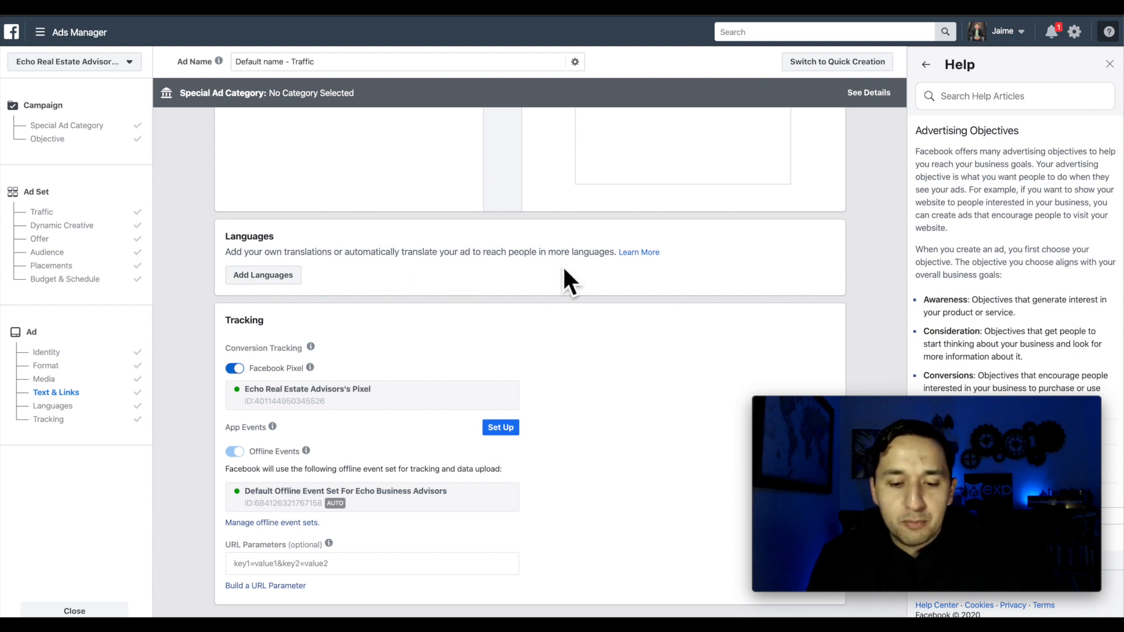
scroll(563, 265, "down", 1)
scroll(395, 349, "down", 2)
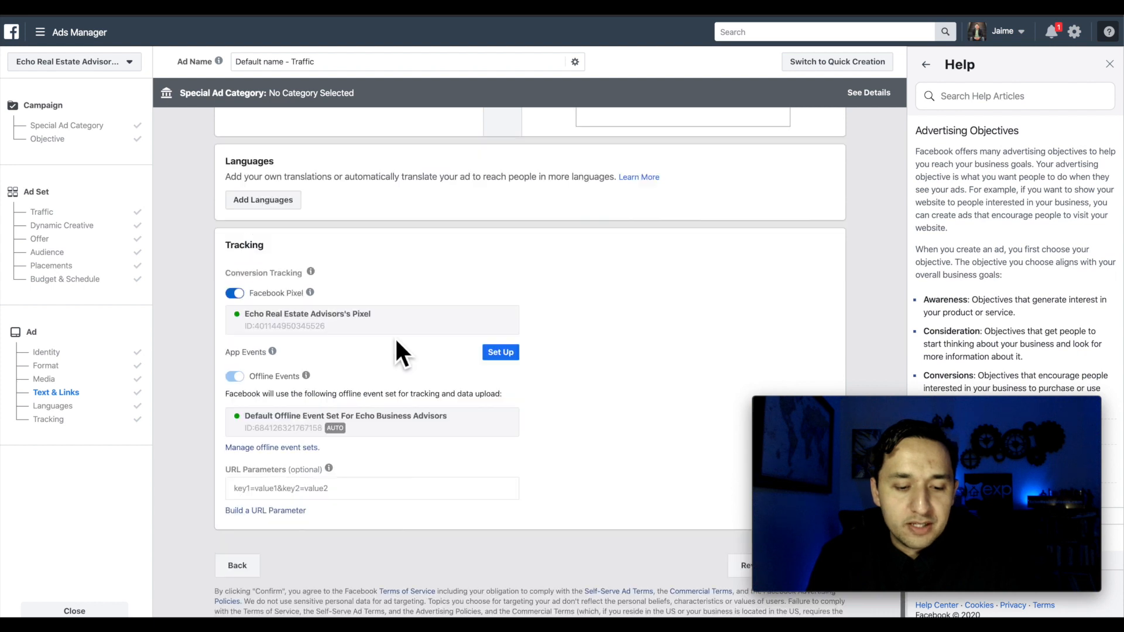
mouse_move(272, 351)
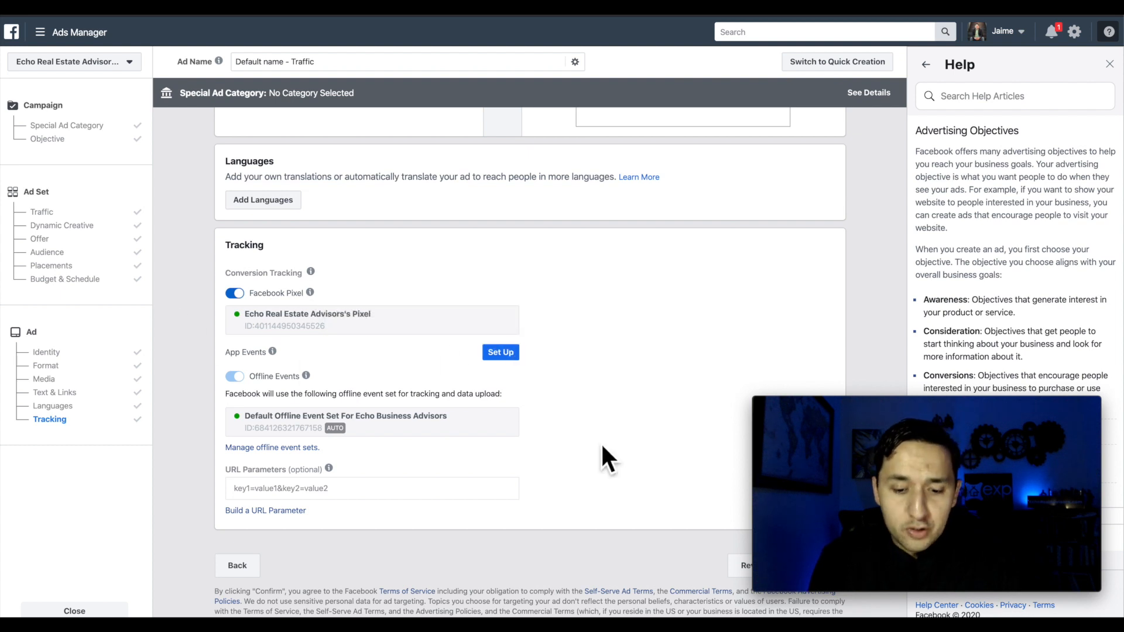
scroll(601, 442, "up", 1)
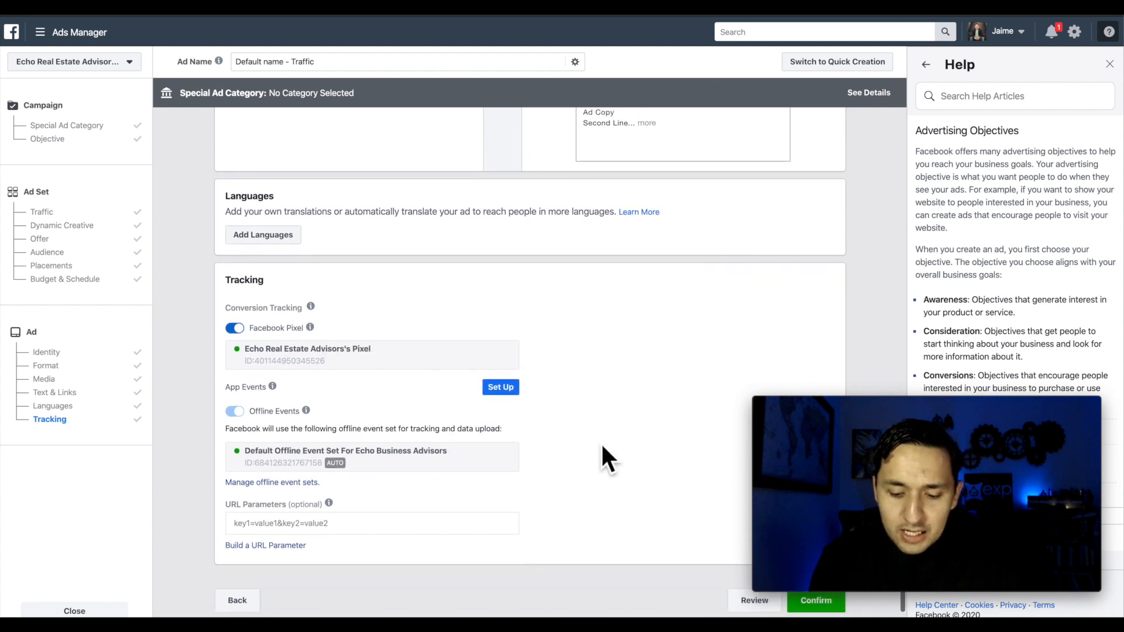